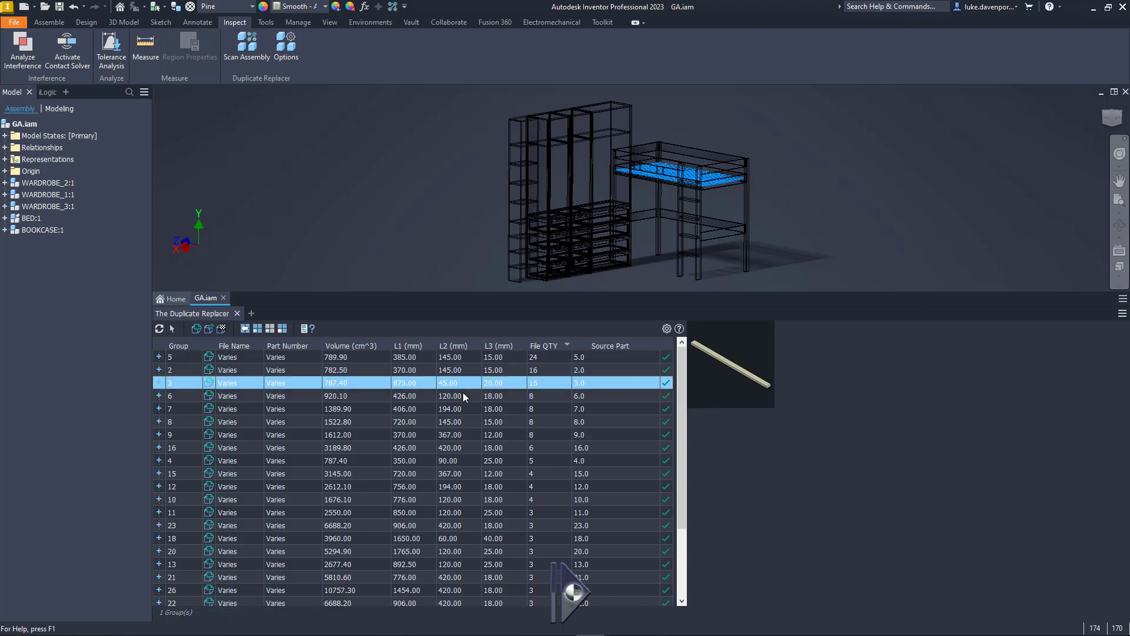
# - Select the duplicate group of 385 x 145 x 15 mm parts and isolate its components in the assembly
pyautogui.click(454, 353)
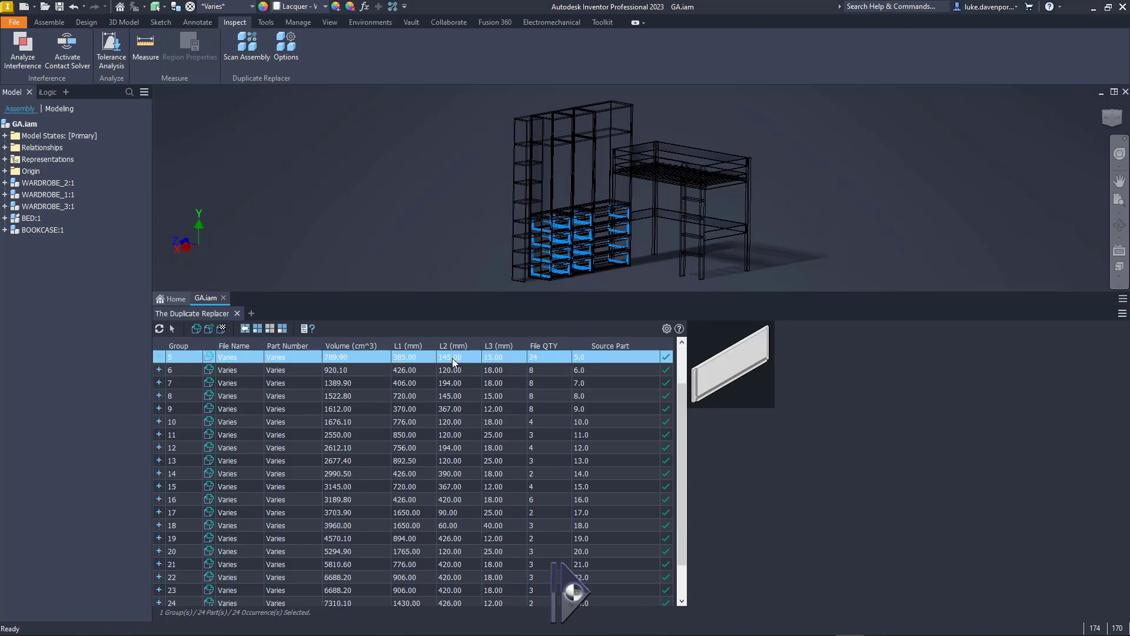
pyautogui.rightClick(452, 358)
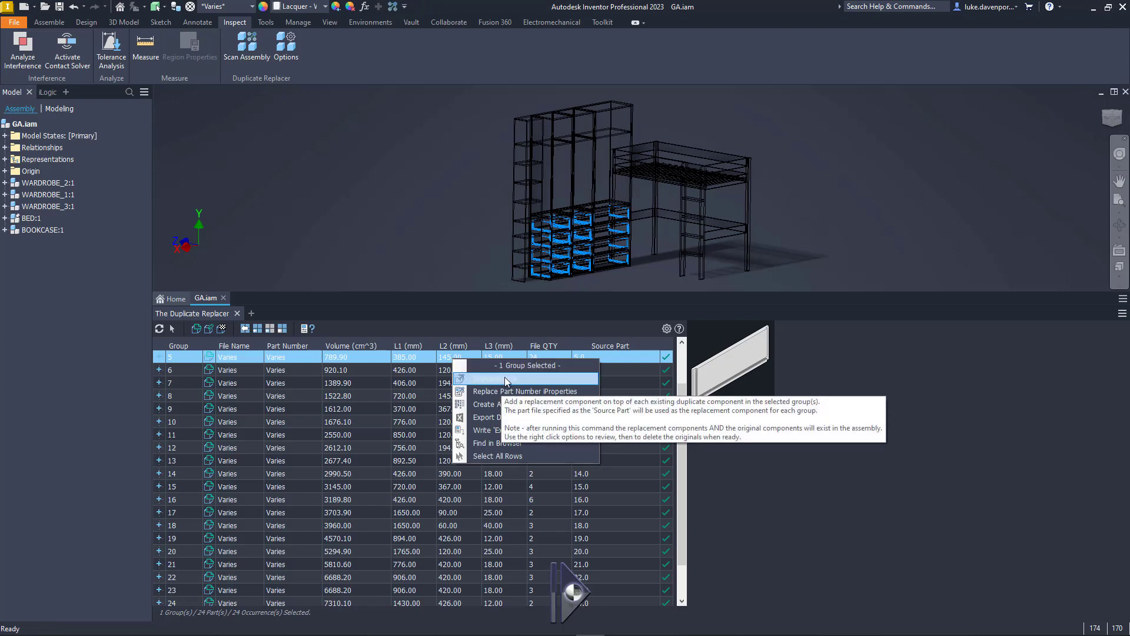
pyautogui.click(444, 359)
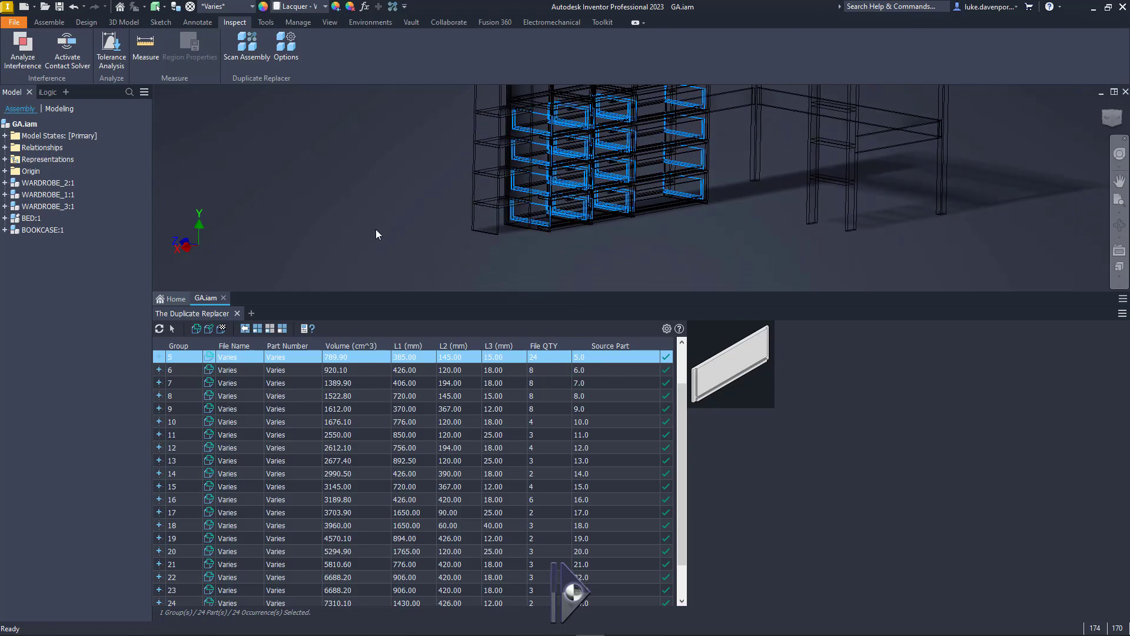
pyautogui.moveTo(404, 233); pyautogui.dragTo(361, 194, button='middle')
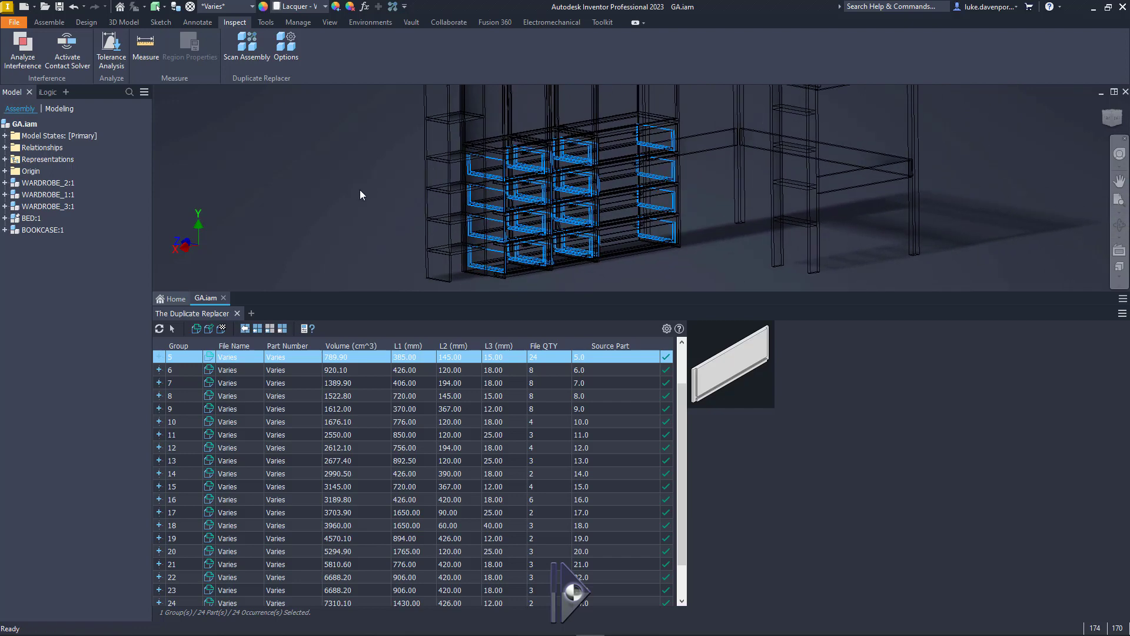
pyautogui.click(257, 328)
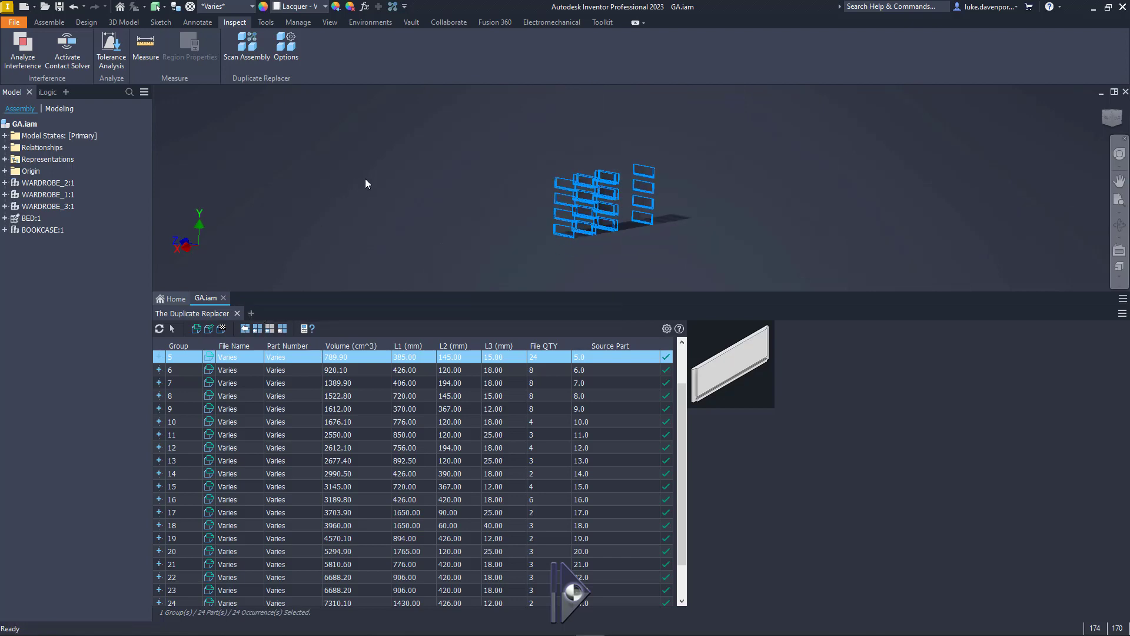
# - Set selection to Part Priority and select individual isolated drawer parts to check the material of each
pyautogui.rightClick(405, 161)
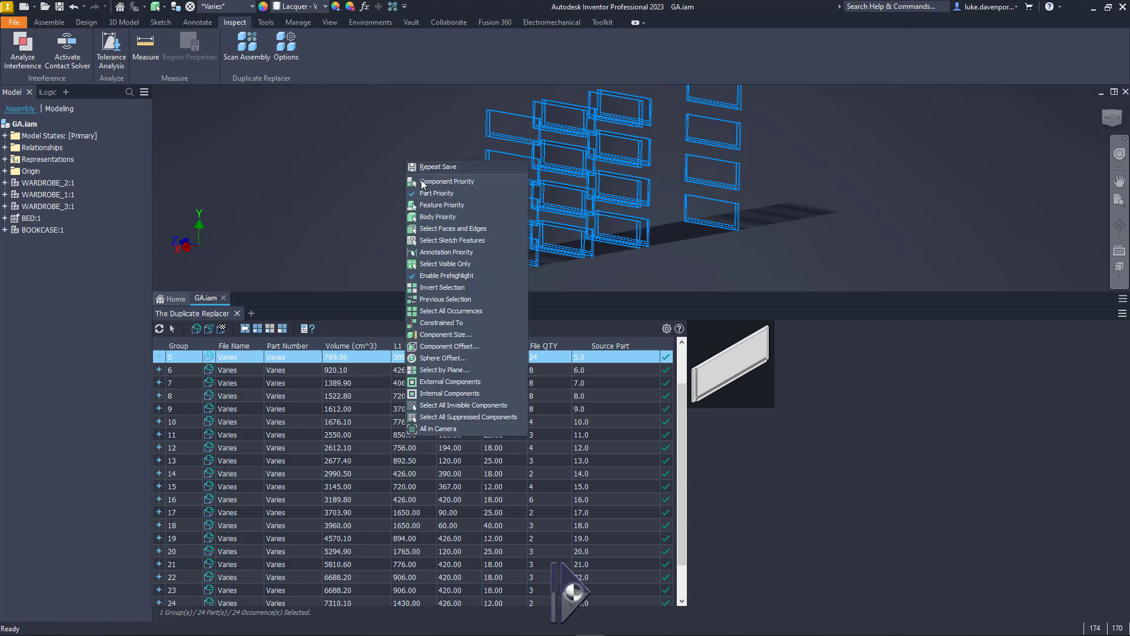
pyautogui.click(437, 196)
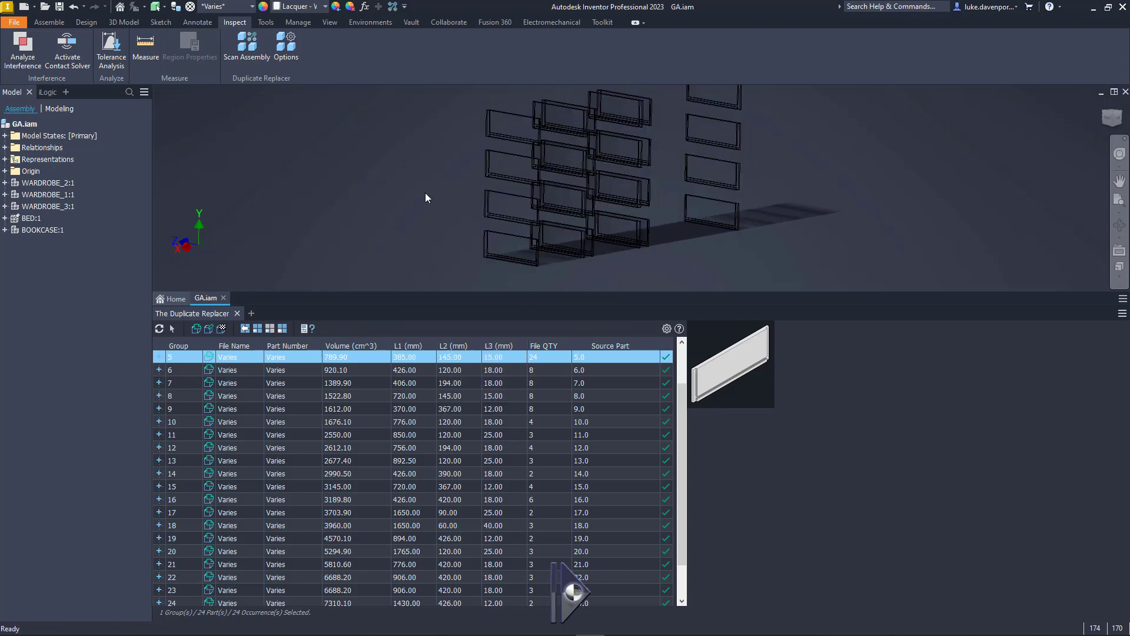
pyautogui.click(557, 199)
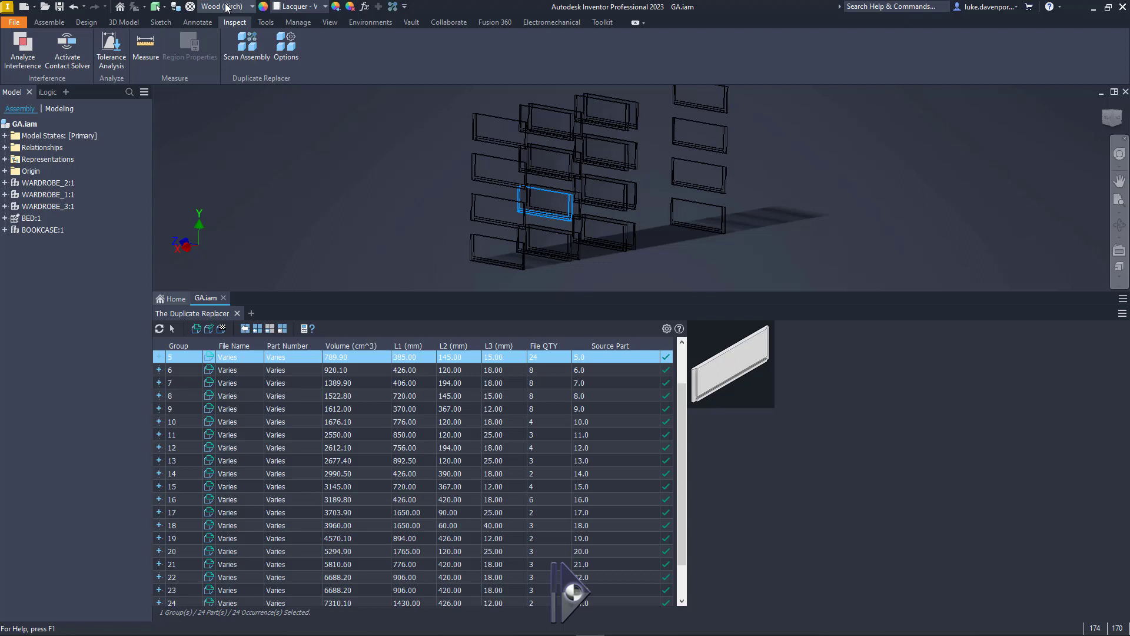
pyautogui.click(607, 187)
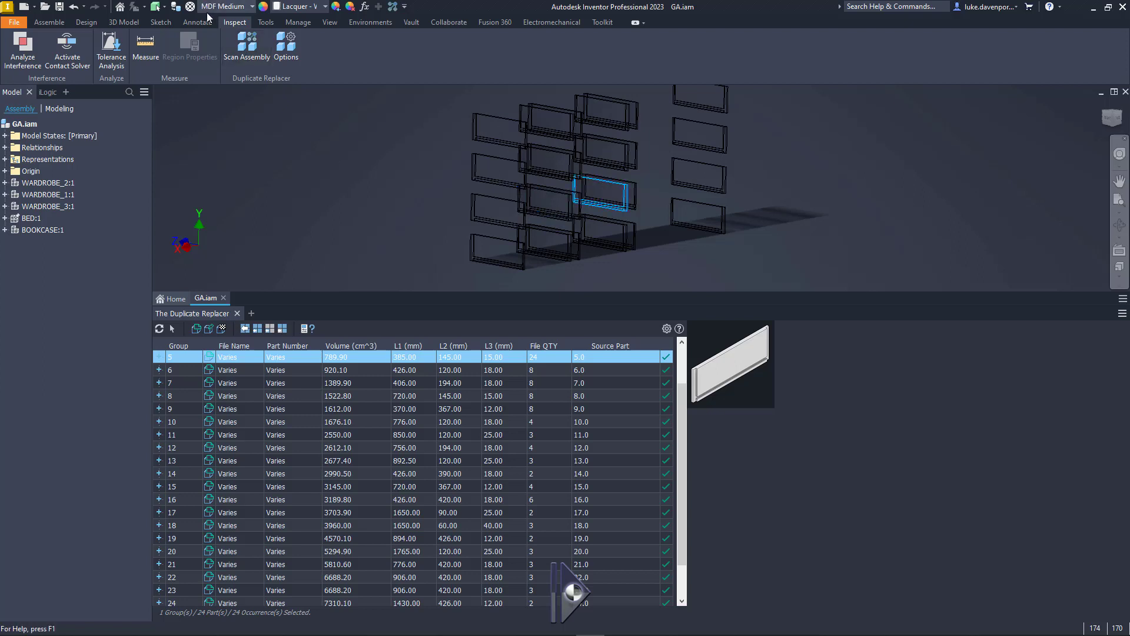
pyautogui.click(700, 175)
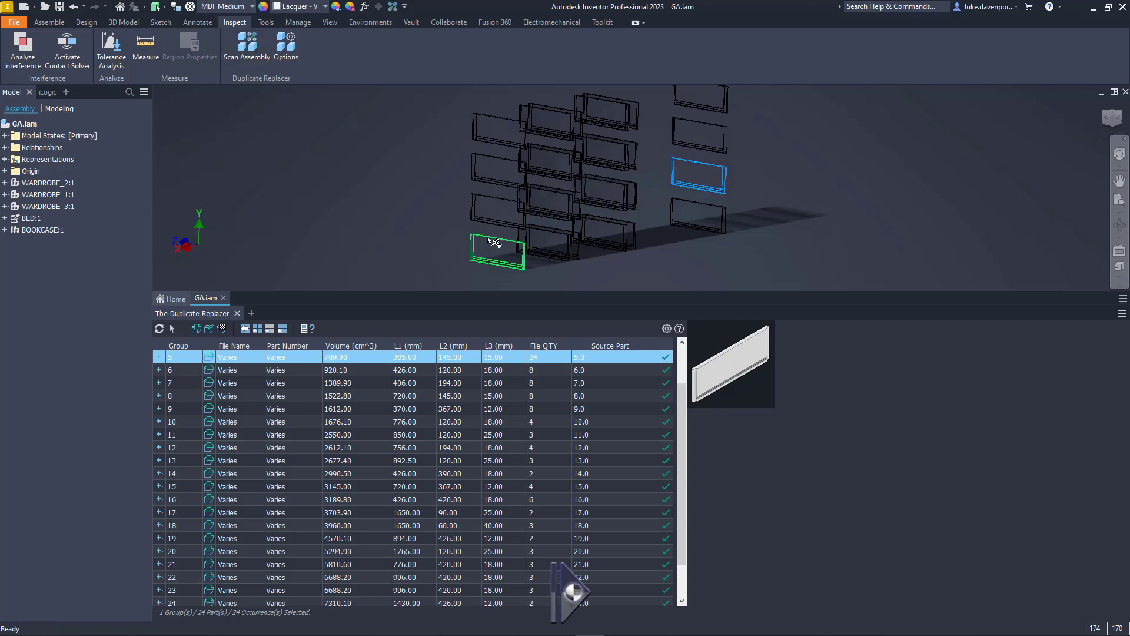
pyautogui.click(504, 224)
pyautogui.click(544, 219)
pyautogui.click(699, 176)
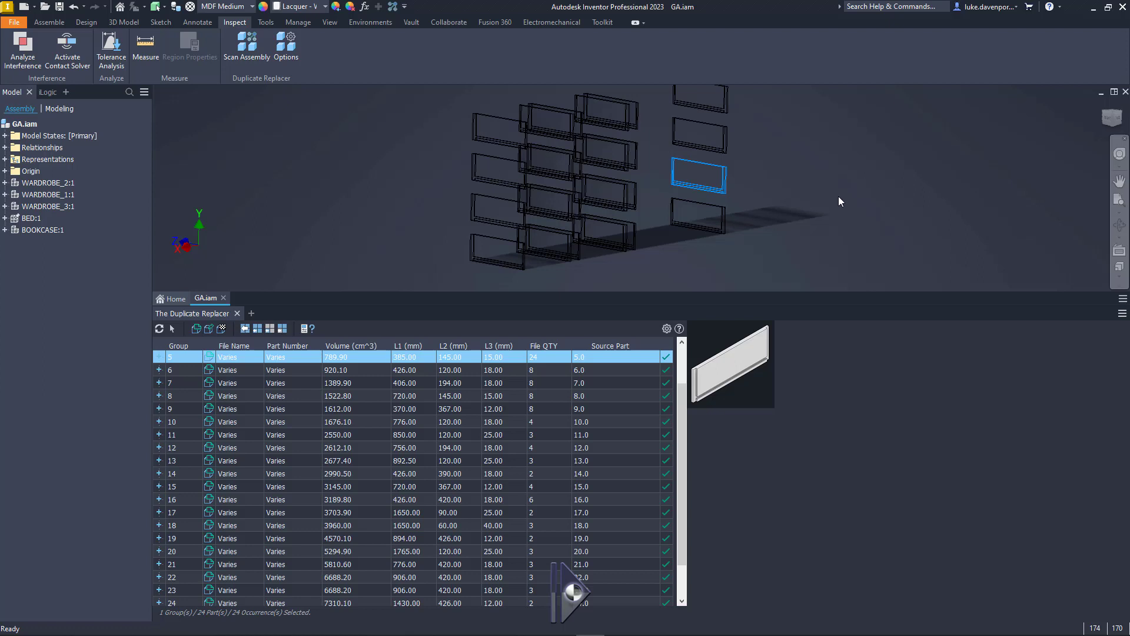
# - Add Material to the properties used for grouping duplicate parts and apply it to the table
pyautogui.click(307, 328)
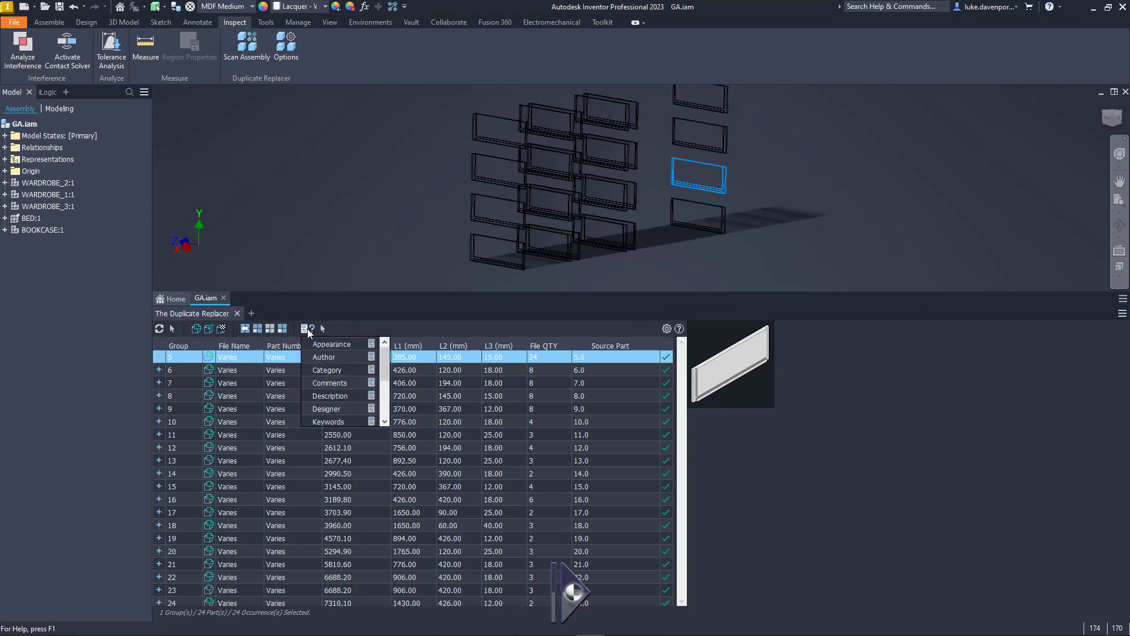
pyautogui.moveTo(385, 359)
pyautogui.mouseDown()
pyautogui.moveTo(386, 402)
pyautogui.moveTo(385, 376)
pyautogui.mouseUp()
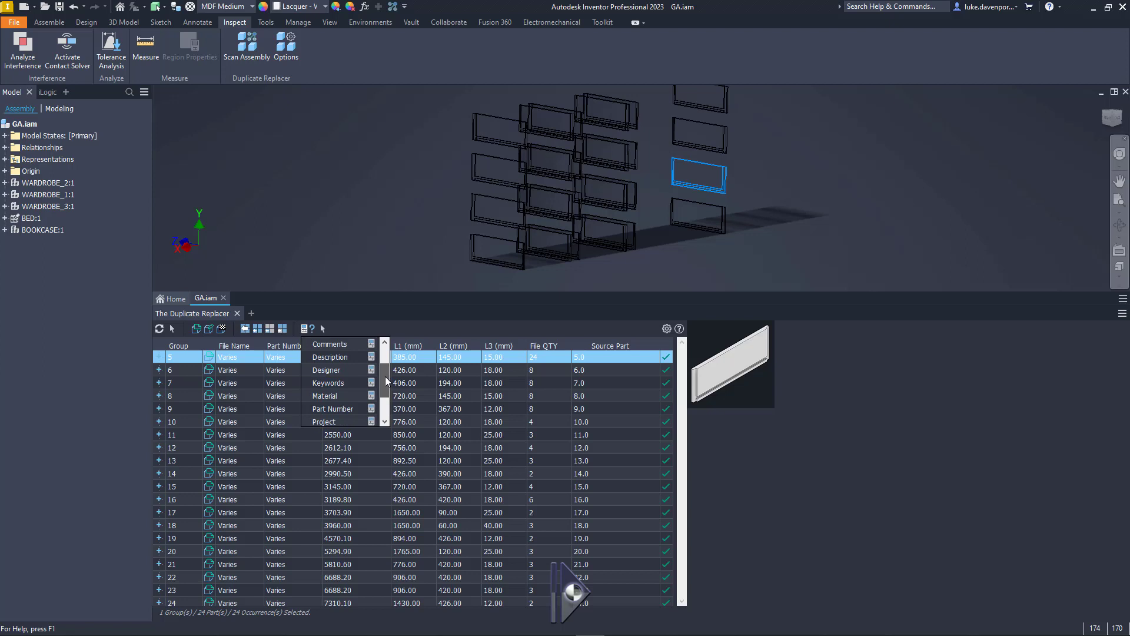
pyautogui.click(328, 396)
pyautogui.click(327, 396)
pyautogui.click(378, 327)
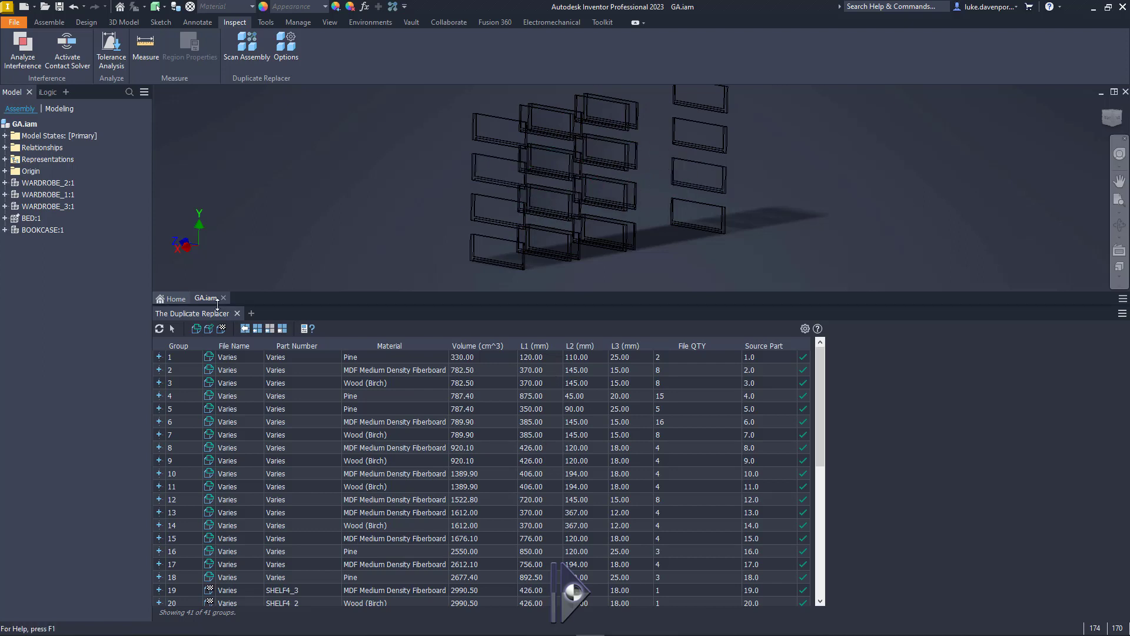
# - Use Find in Table to locate the groups of two of the isolated drawer parts
pyautogui.click(172, 330)
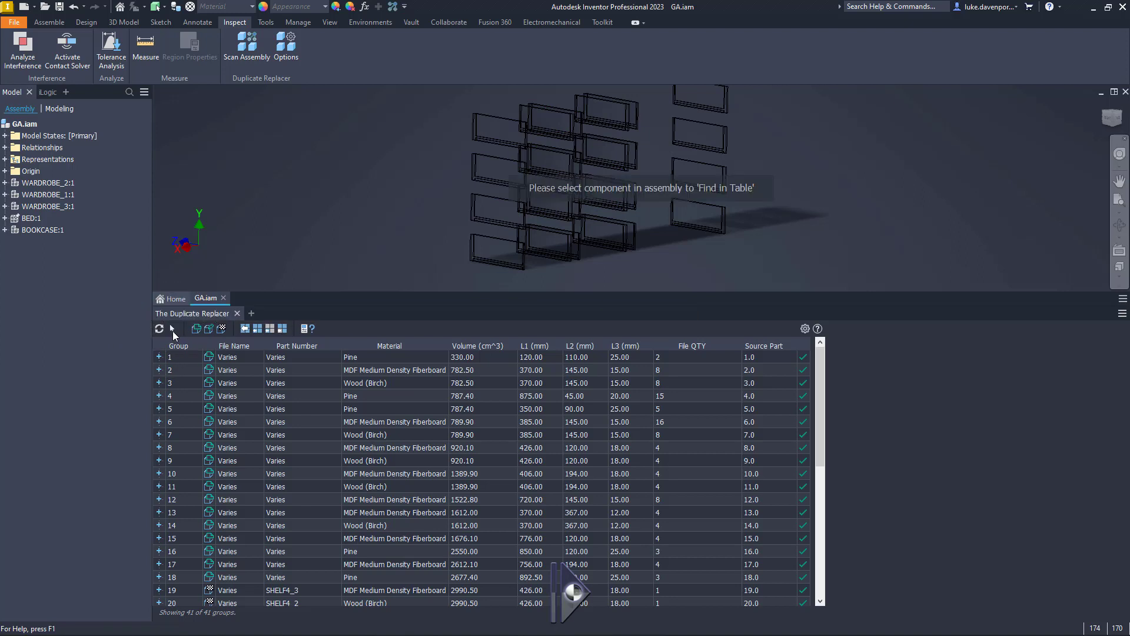
pyautogui.click(549, 243)
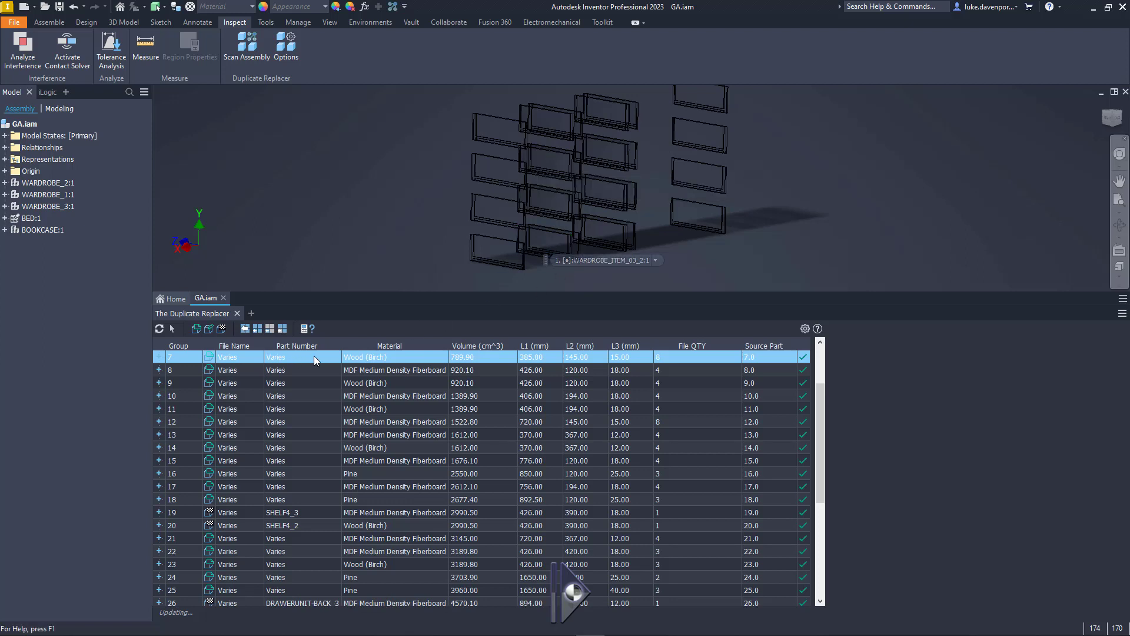
pyautogui.click(172, 329)
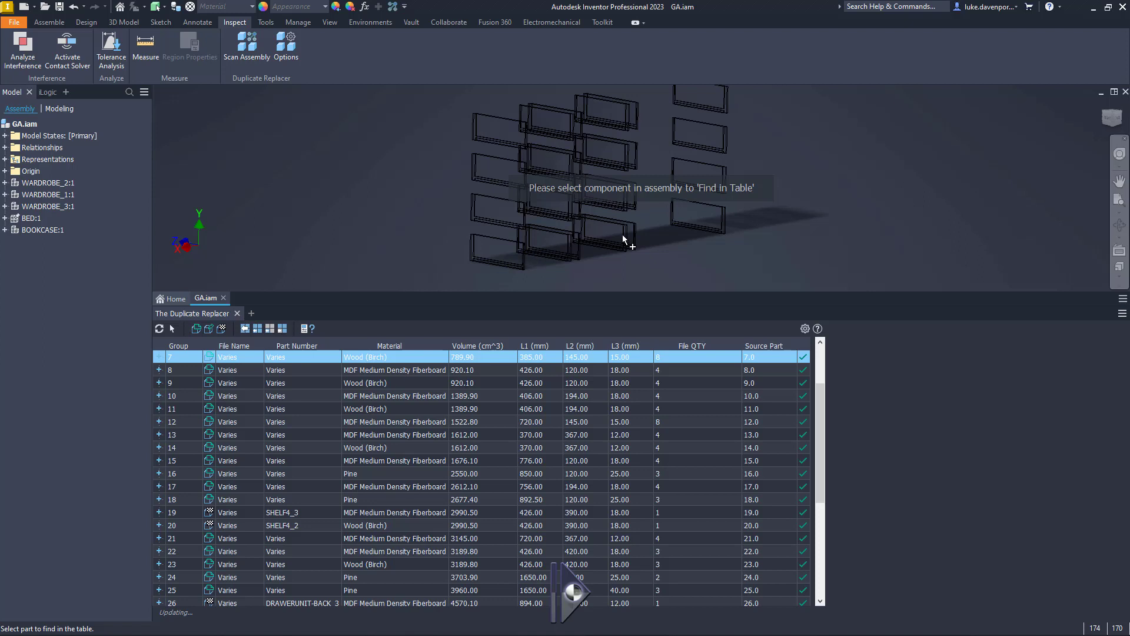
pyautogui.click(697, 219)
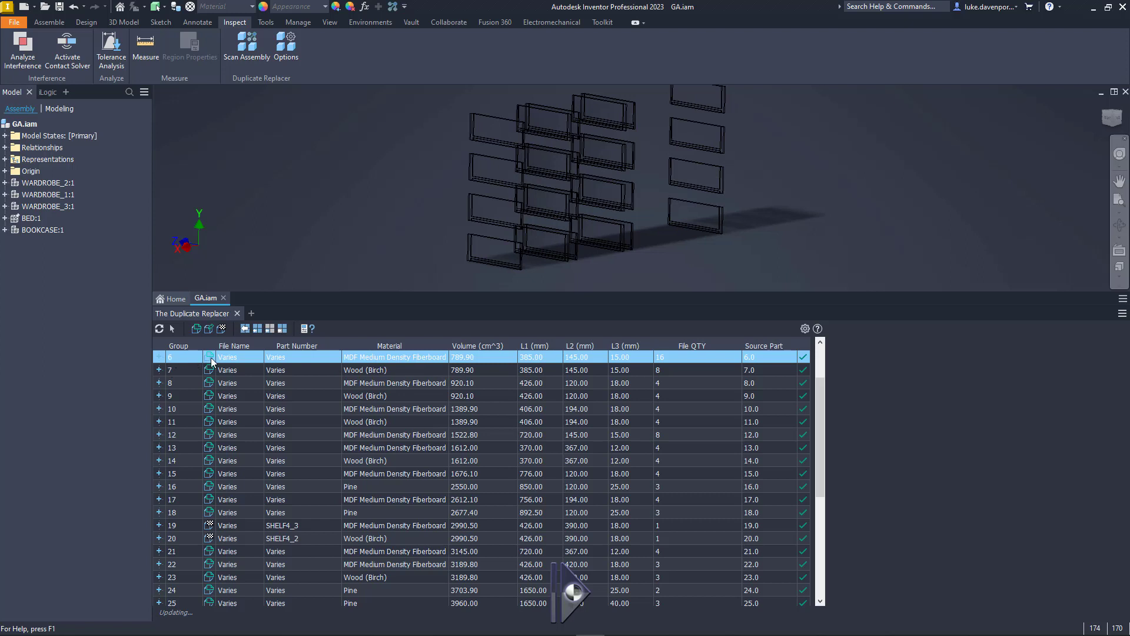
# - Select groups 6 and 7 together and separately to compare their materials, quantities and highlighted parts in the assembly
pyautogui.keyDown('ctrl'); pyautogui.click(472, 369); pyautogui.keyUp('ctrl')
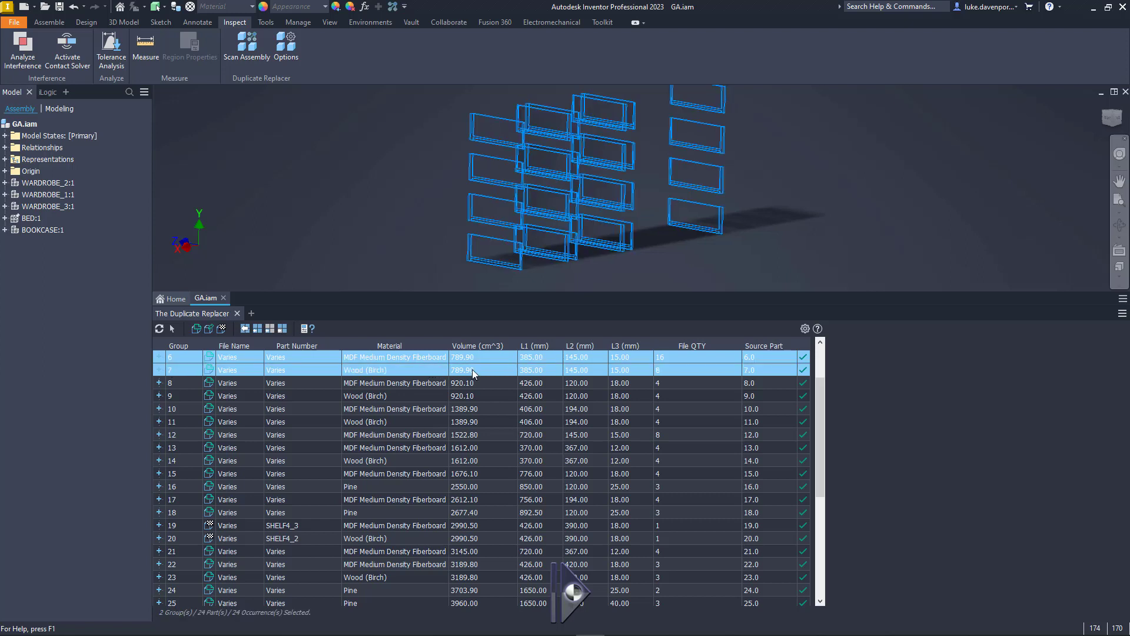
pyautogui.click(668, 357)
pyautogui.click(667, 369)
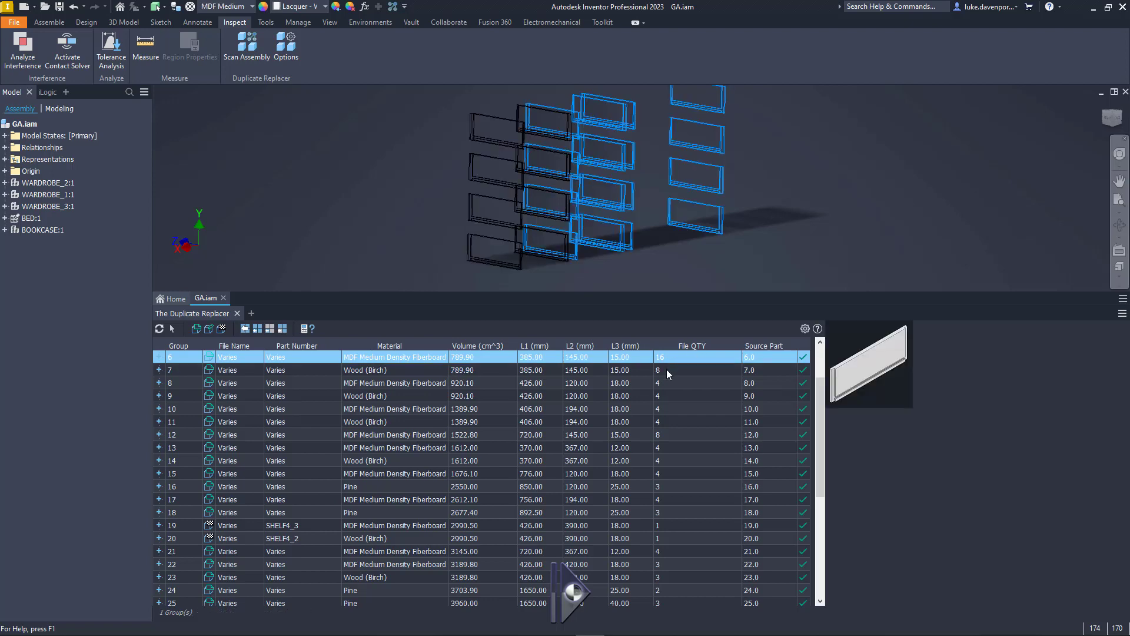
pyautogui.click(420, 359)
pyautogui.click(394, 371)
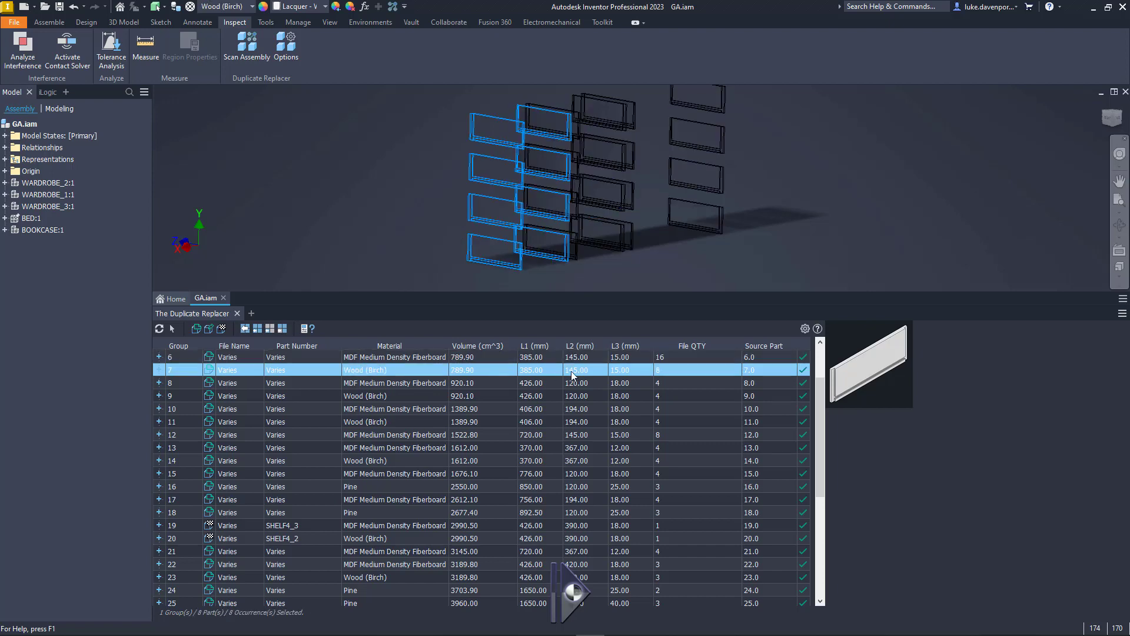
pyautogui.keyDown('ctrl'); pyautogui.click(637, 358); pyautogui.keyUp('ctrl')
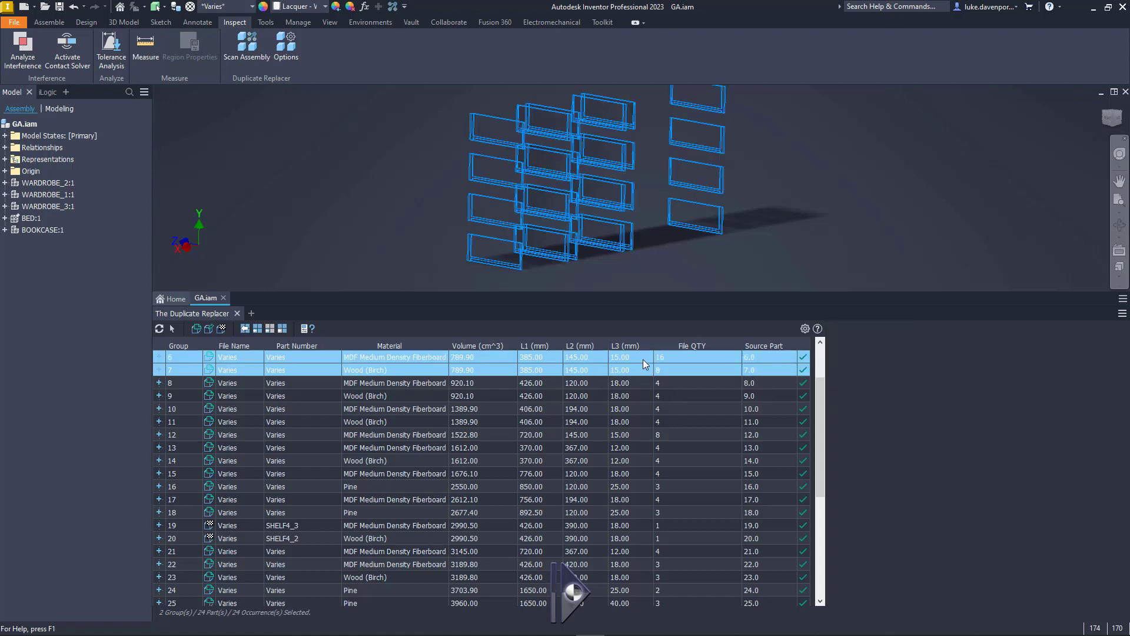
pyautogui.rightClick(643, 359)
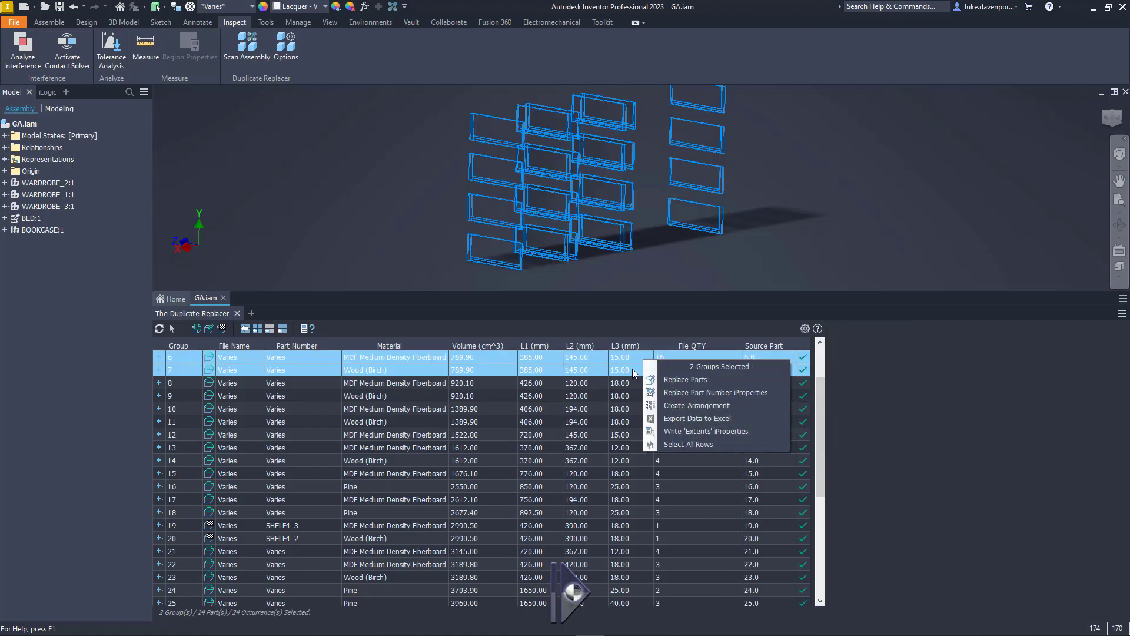
pyautogui.click(635, 371)
pyautogui.click(634, 355)
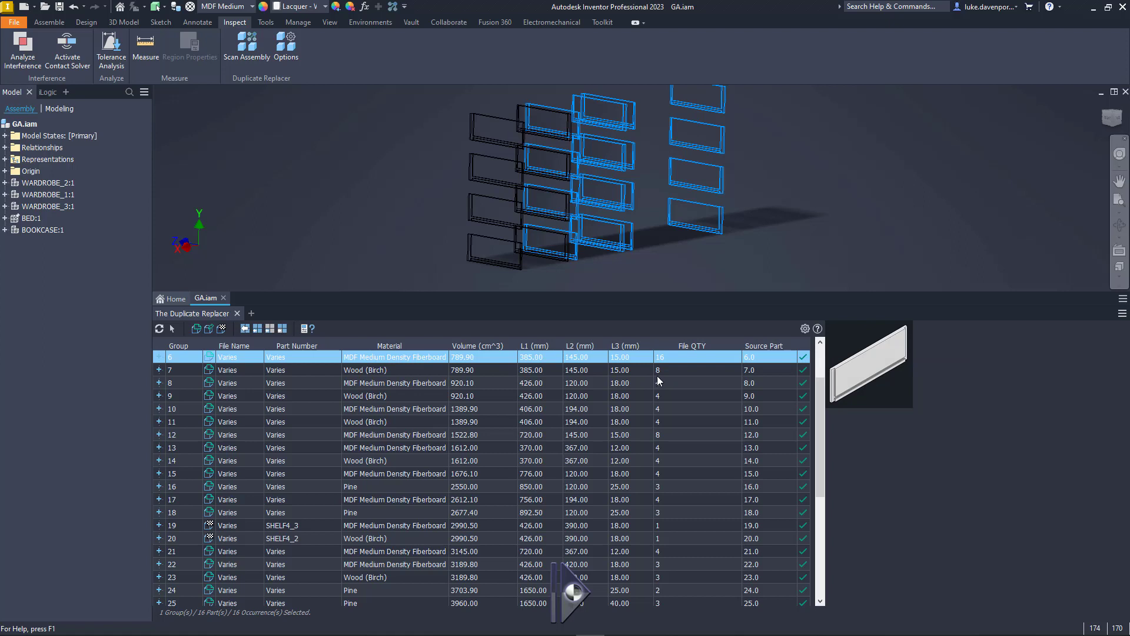
pyautogui.click(666, 370)
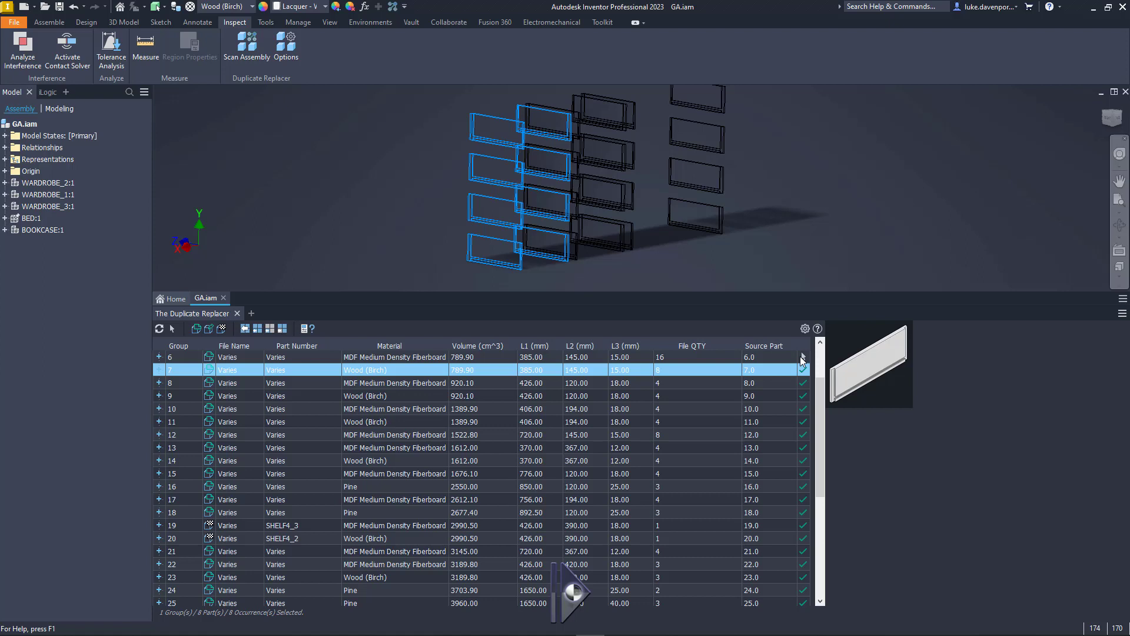
# - Add Appearance to the properties used for grouping duplicates and widen the Appearance column of the table
pyautogui.moveTo(701, 260); pyautogui.dragTo(709, 262, button='middle')
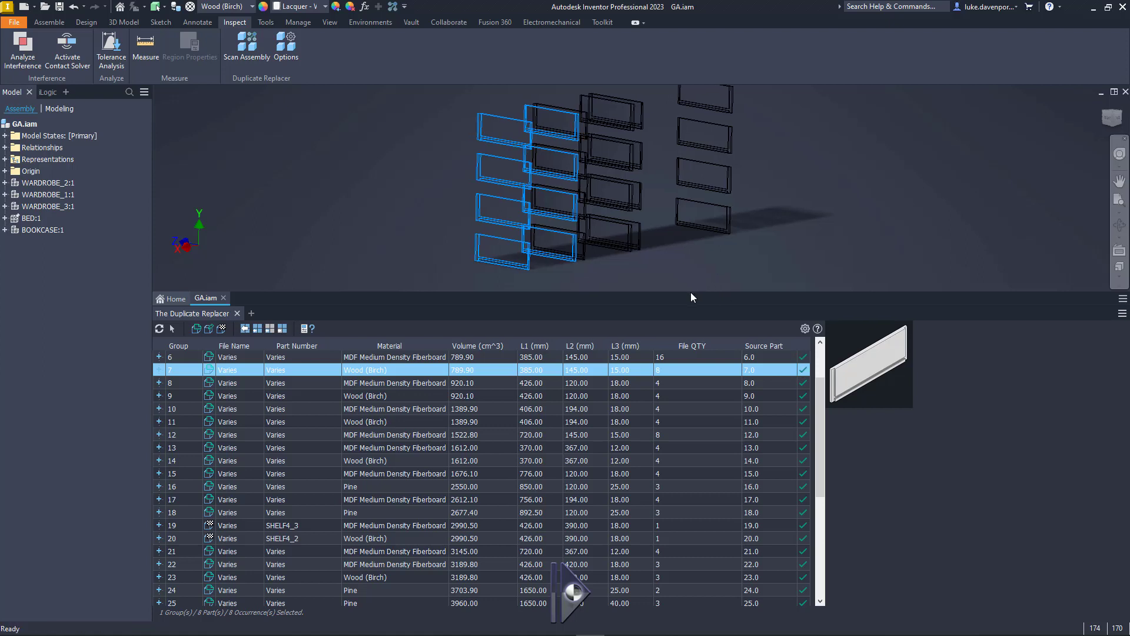
pyautogui.click(306, 328)
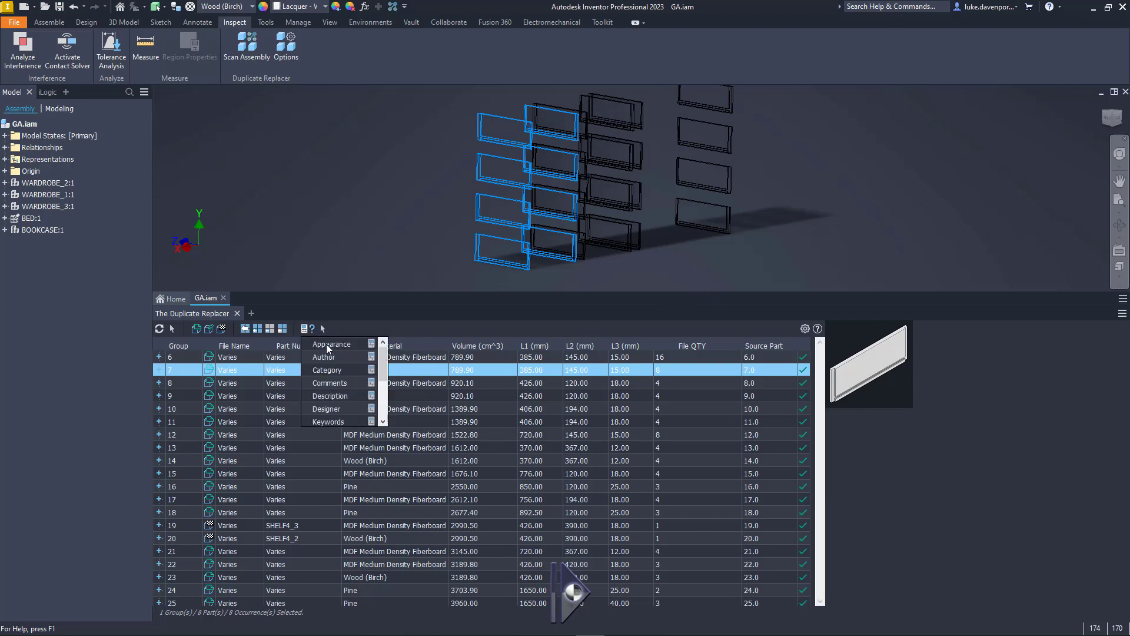
pyautogui.moveTo(383, 360)
pyautogui.mouseDown()
pyautogui.moveTo(383, 382)
pyautogui.moveTo(381, 353)
pyautogui.mouseUp()
pyautogui.click(357, 330)
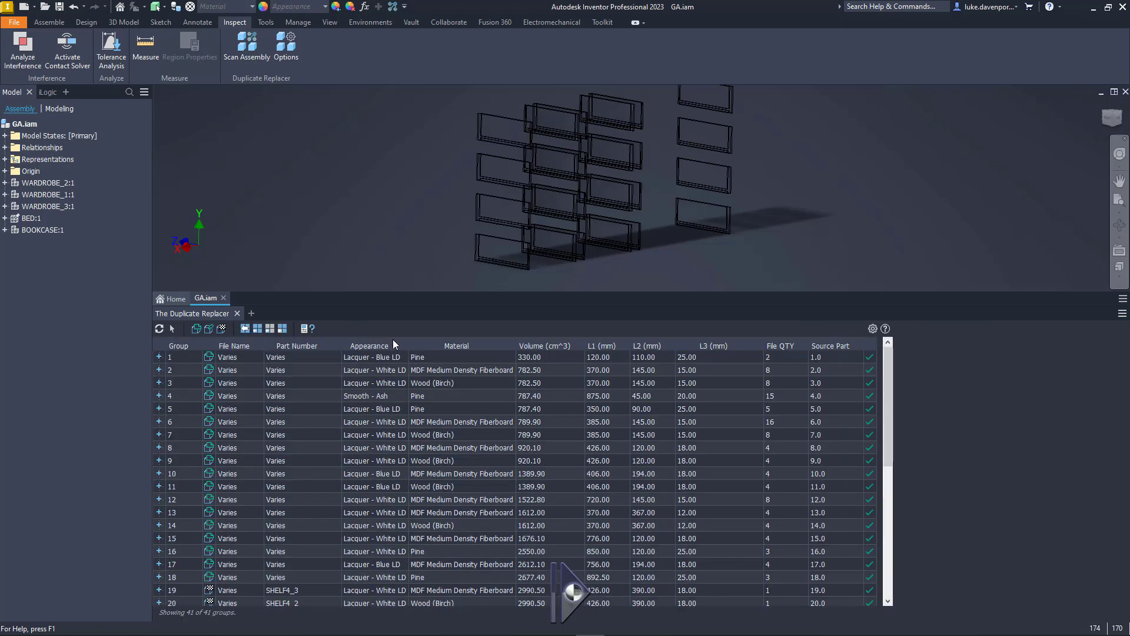
pyautogui.moveTo(409, 348); pyautogui.dragTo(419, 348)
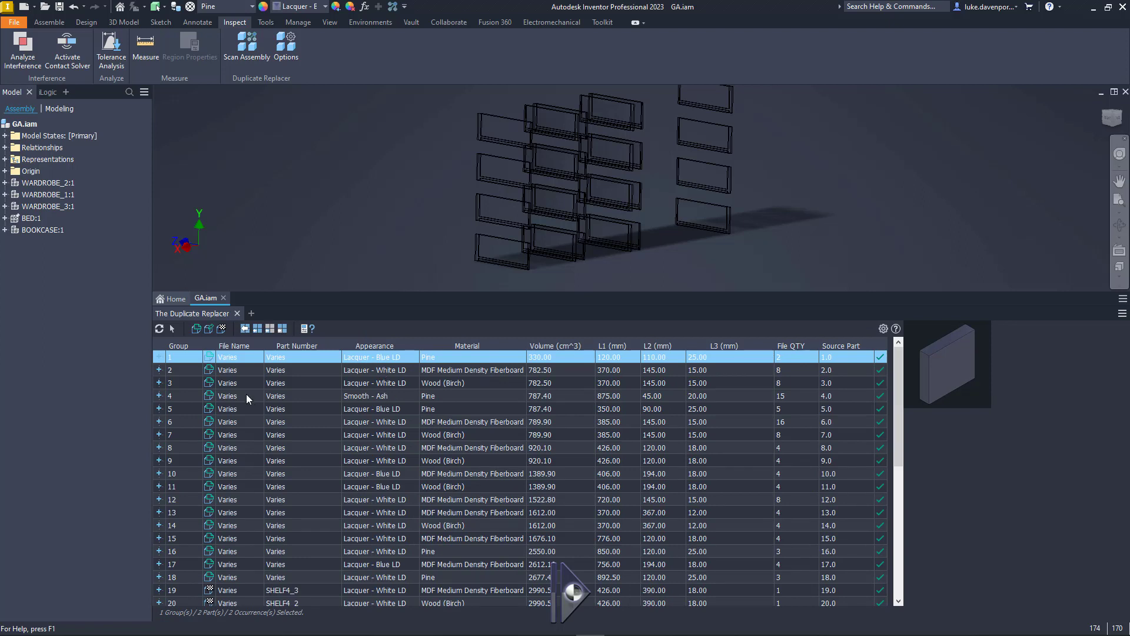
# - Refresh the duplicates table and remove Appearance and Material from the properties used for grouping
pyautogui.click(160, 329)
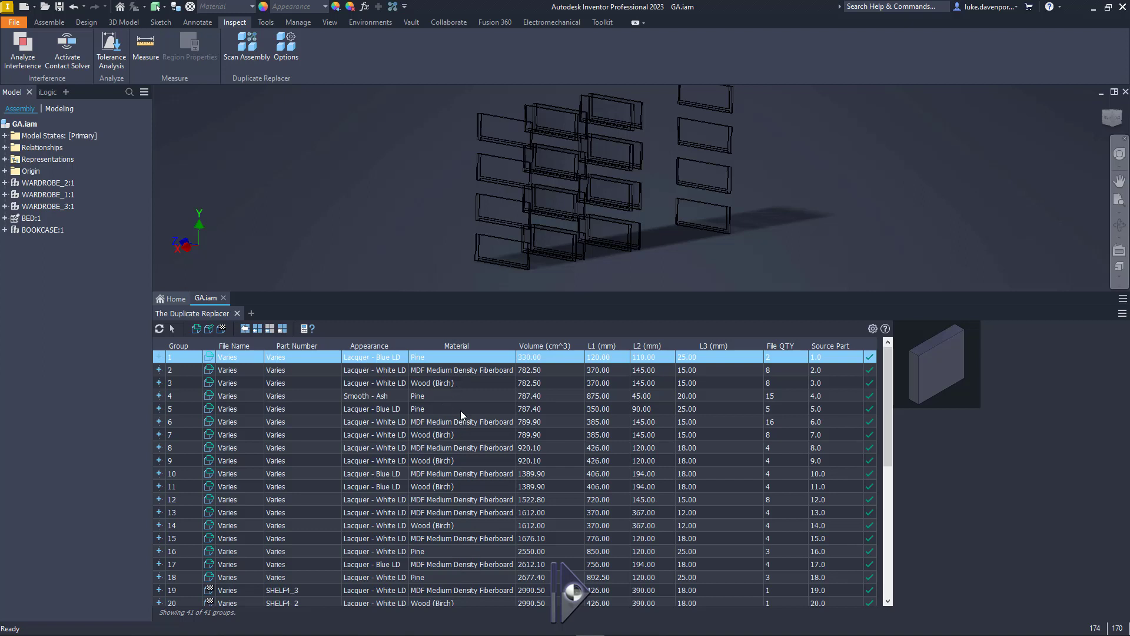
pyautogui.click(311, 331)
pyautogui.moveTo(385, 358)
pyautogui.mouseDown()
pyautogui.moveTo(387, 396)
pyautogui.moveTo(387, 357)
pyautogui.mouseUp()
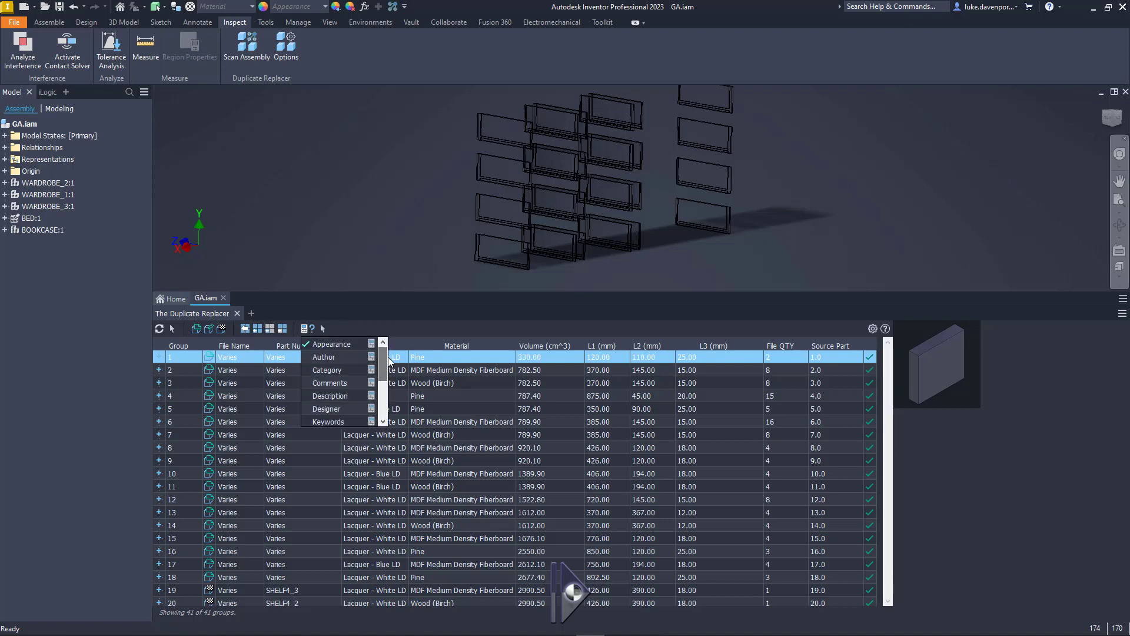
pyautogui.click(339, 347)
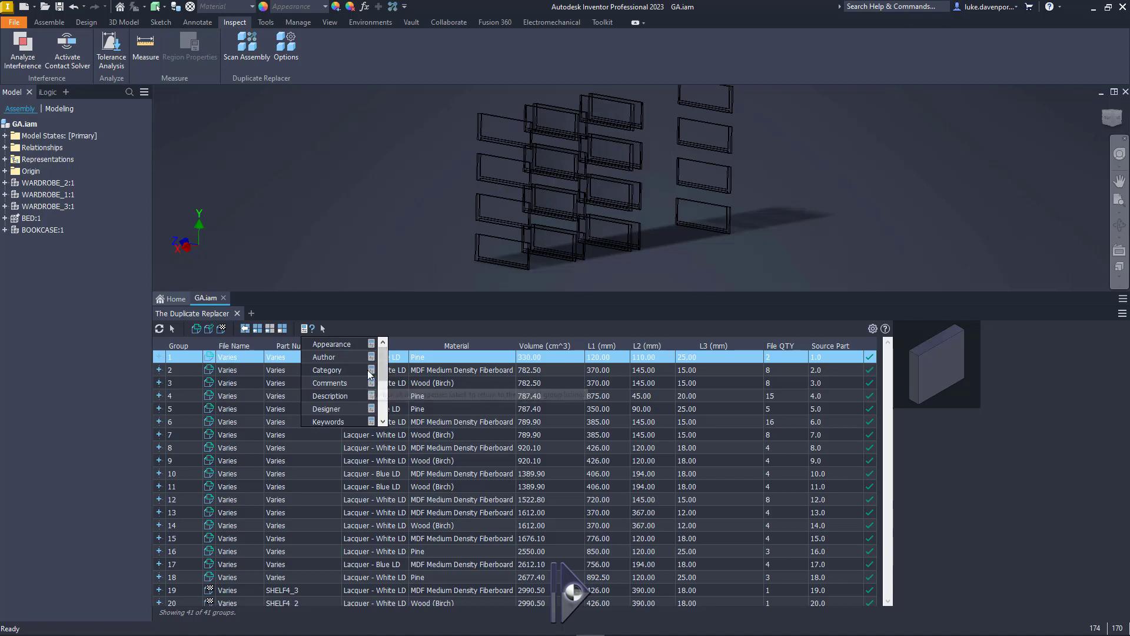
pyautogui.click(371, 374)
pyautogui.click(398, 328)
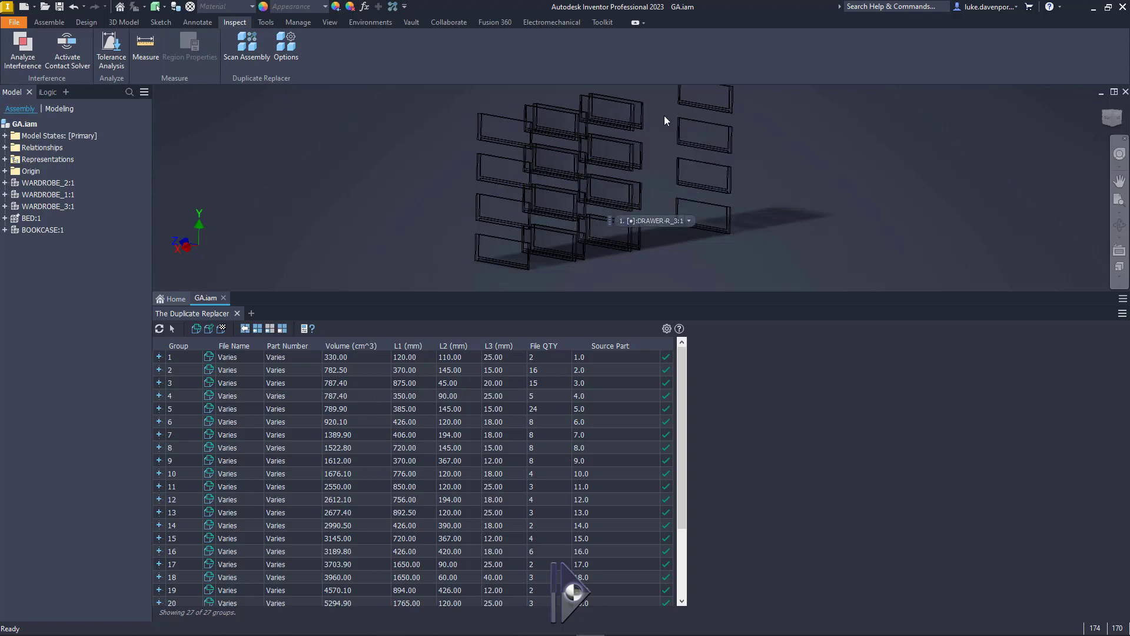
# - Show all parts of the assembly and add the custom iProperties of a drawer front in the wardrobe to the grouping property list
pyautogui.click(245, 329)
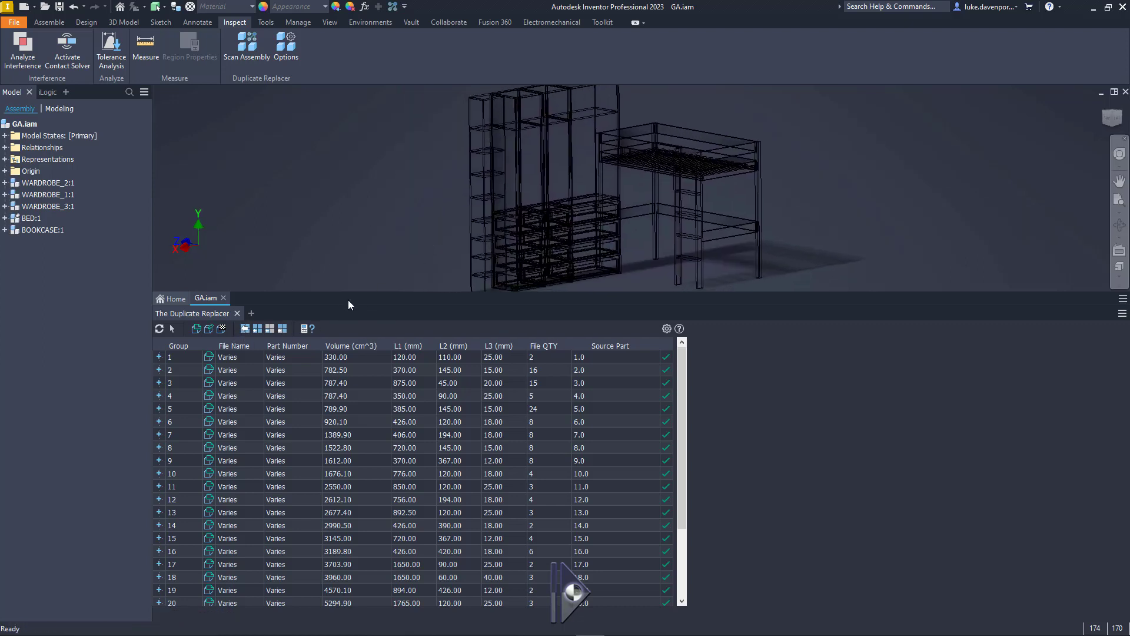
pyautogui.click(307, 328)
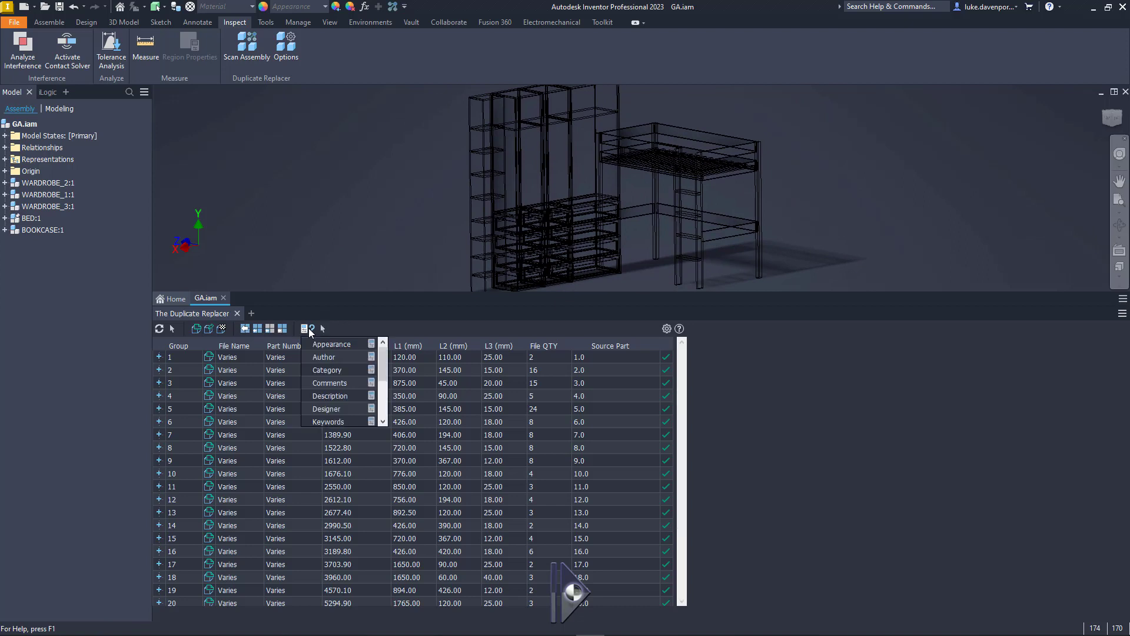
pyautogui.scroll(-3, 383, 373)
pyautogui.scroll(3, 383, 372)
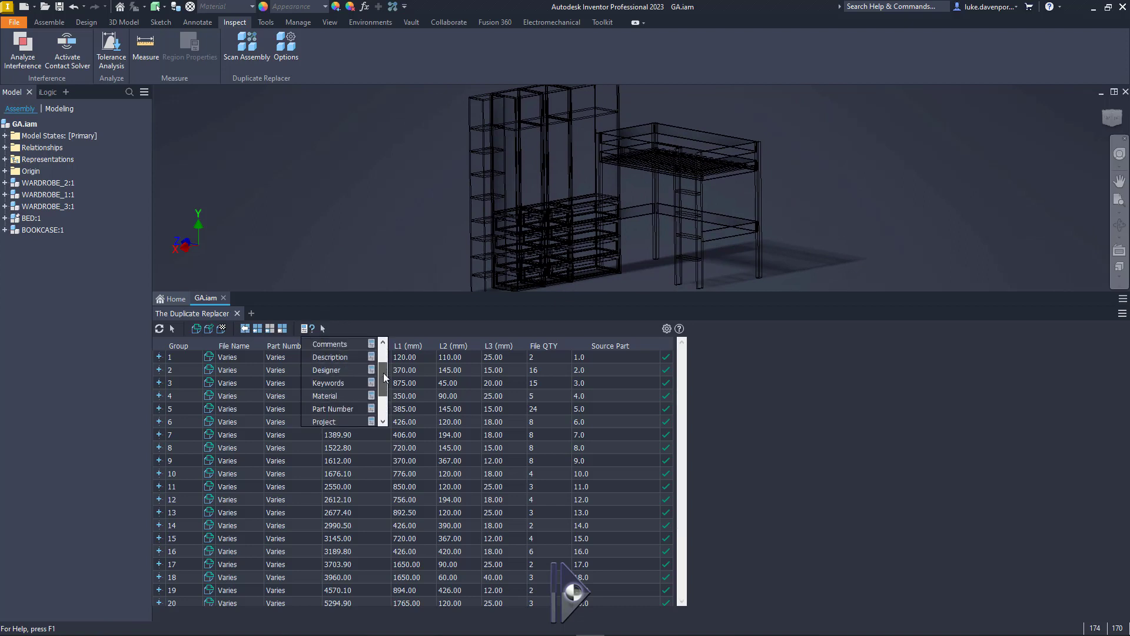
pyautogui.click(322, 328)
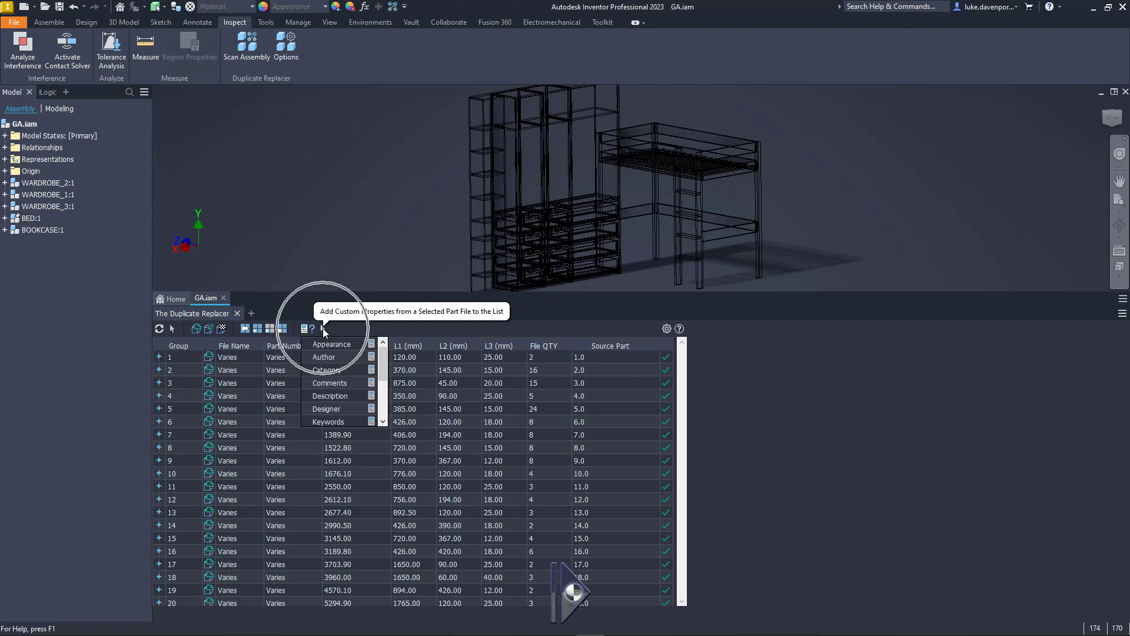
pyautogui.click(590, 214)
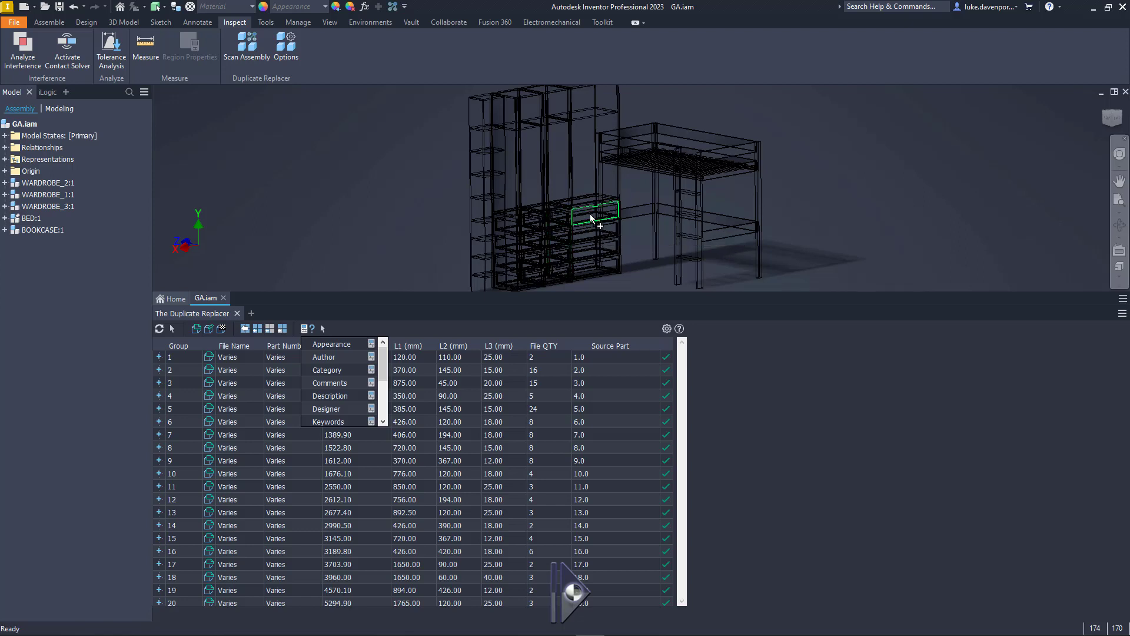
# - Group the duplicates by the custom Finish property and widen the Finish column of the table
pyautogui.scroll(-1, 389, 363)
pyautogui.scroll(-3, 390, 363)
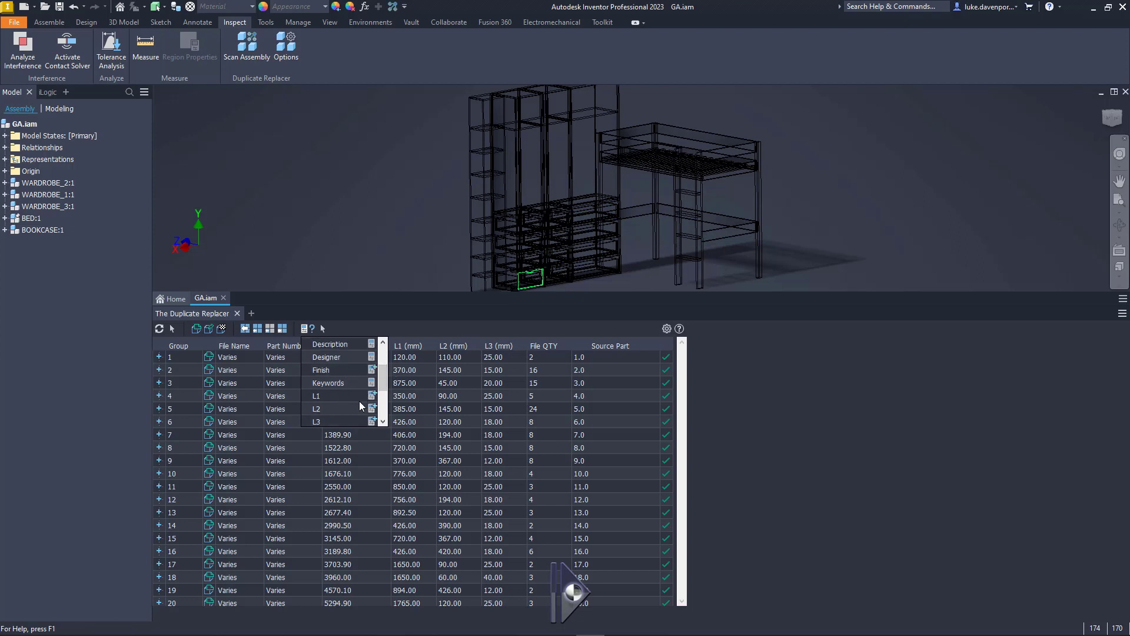
pyautogui.moveTo(383, 377)
pyautogui.mouseDown()
pyautogui.moveTo(385, 406)
pyautogui.moveTo(387, 377)
pyautogui.mouseUp()
pyautogui.moveTo(384, 368); pyautogui.dragTo(383, 360)
pyautogui.click(370, 329)
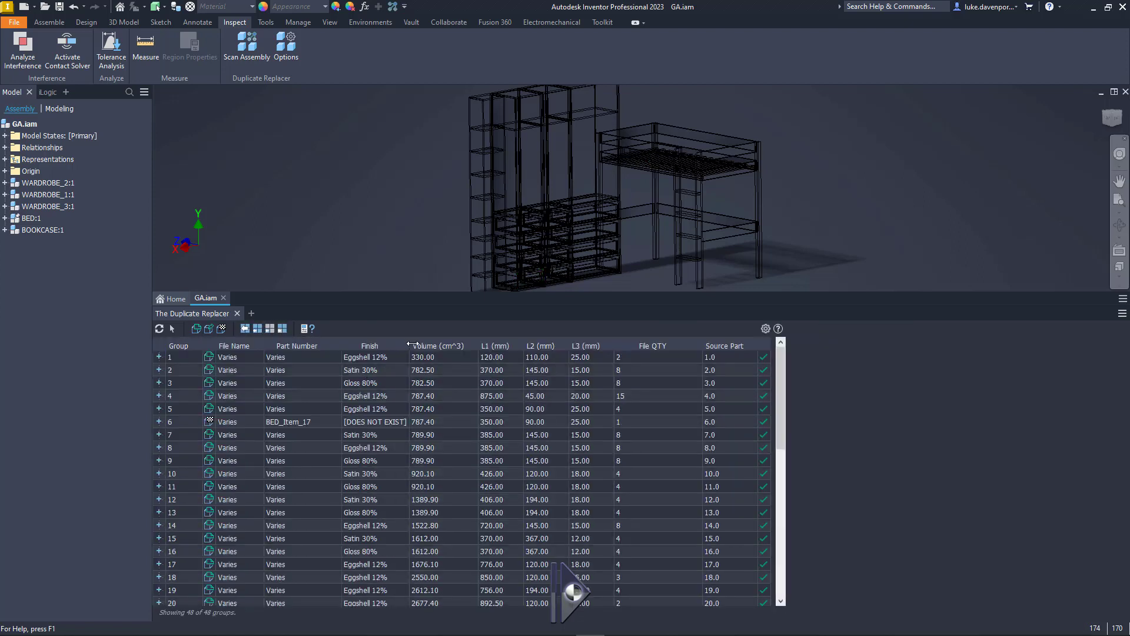
pyautogui.moveTo(410, 345); pyautogui.dragTo(422, 346)
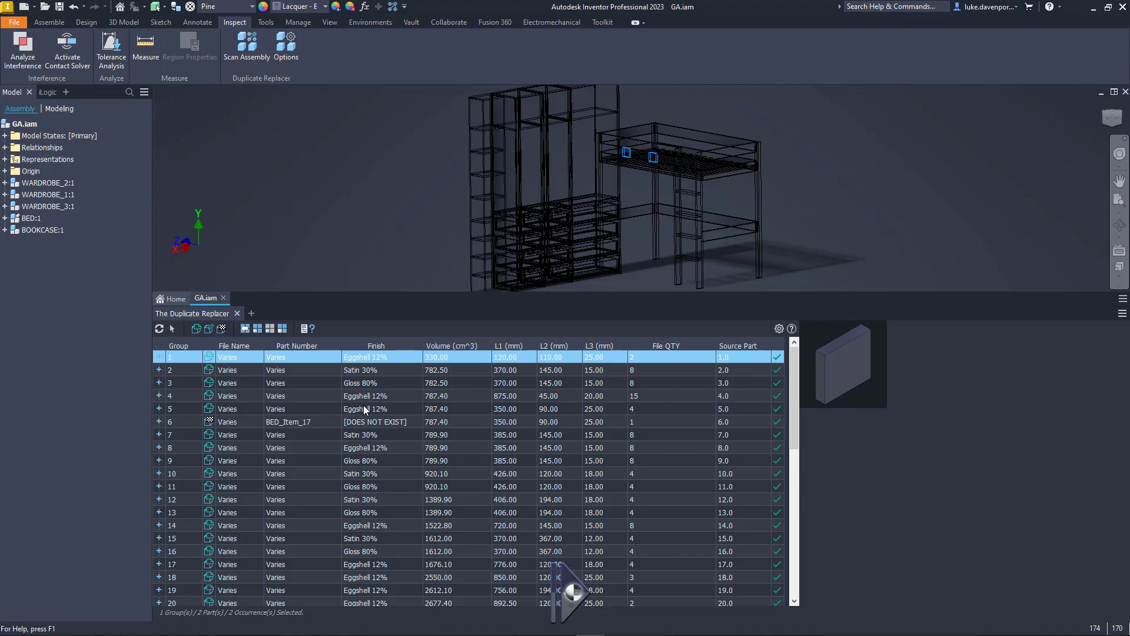
# - Inspect group 6, which lacks the Finish property, and the DRAWERUNIT-R_3 group, and refresh the duplicates table
pyautogui.click(402, 422)
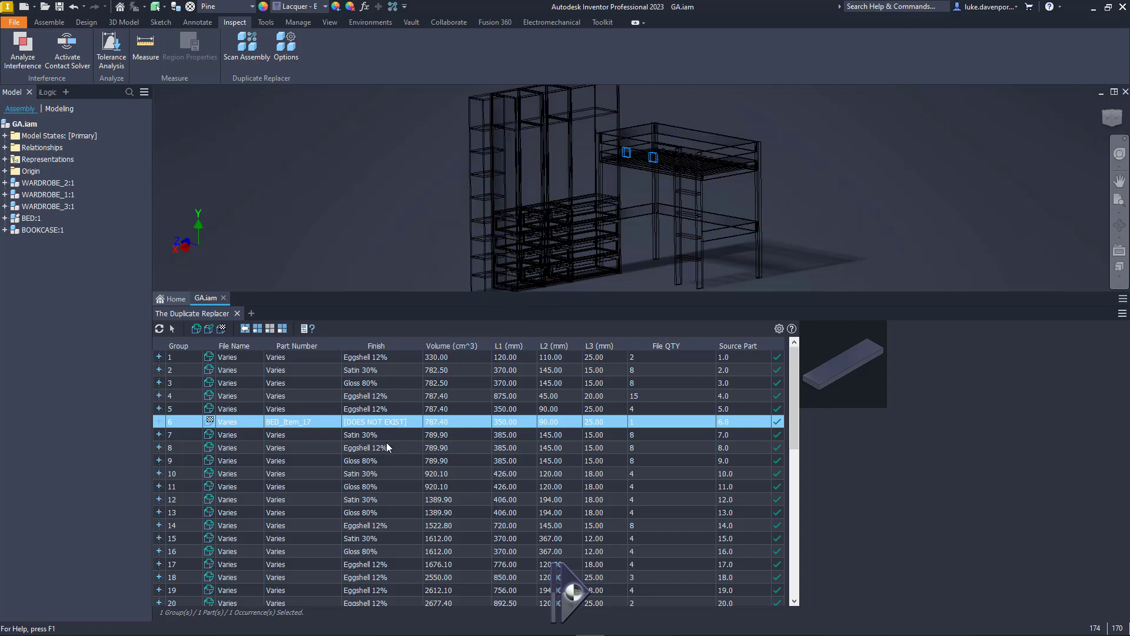
pyautogui.moveTo(793, 376); pyautogui.dragTo(801, 506)
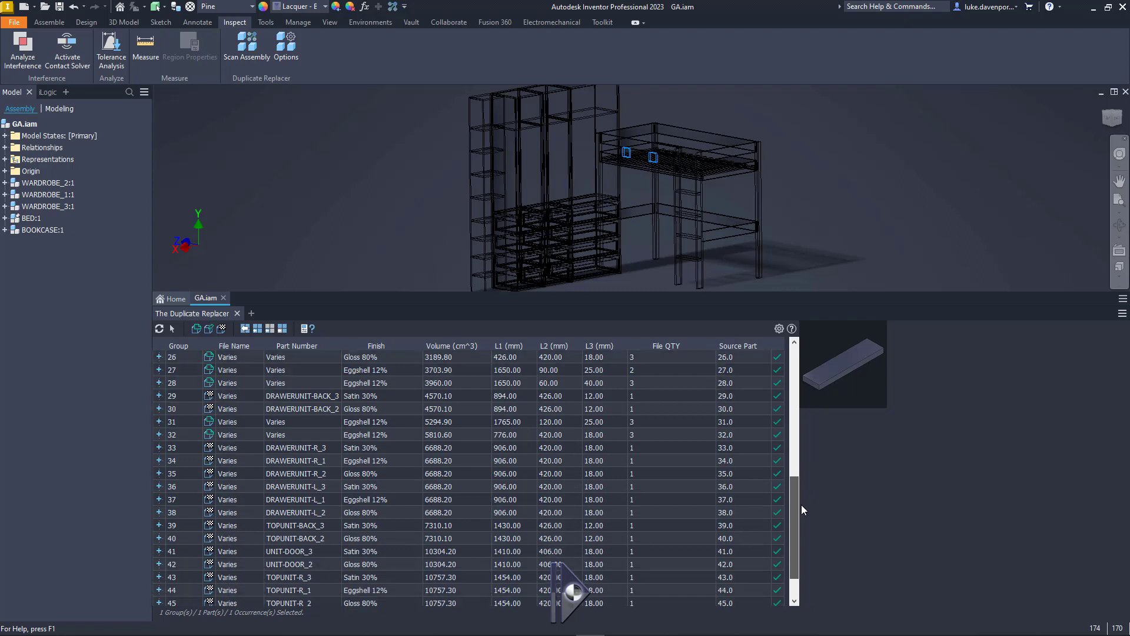
pyautogui.click(212, 447)
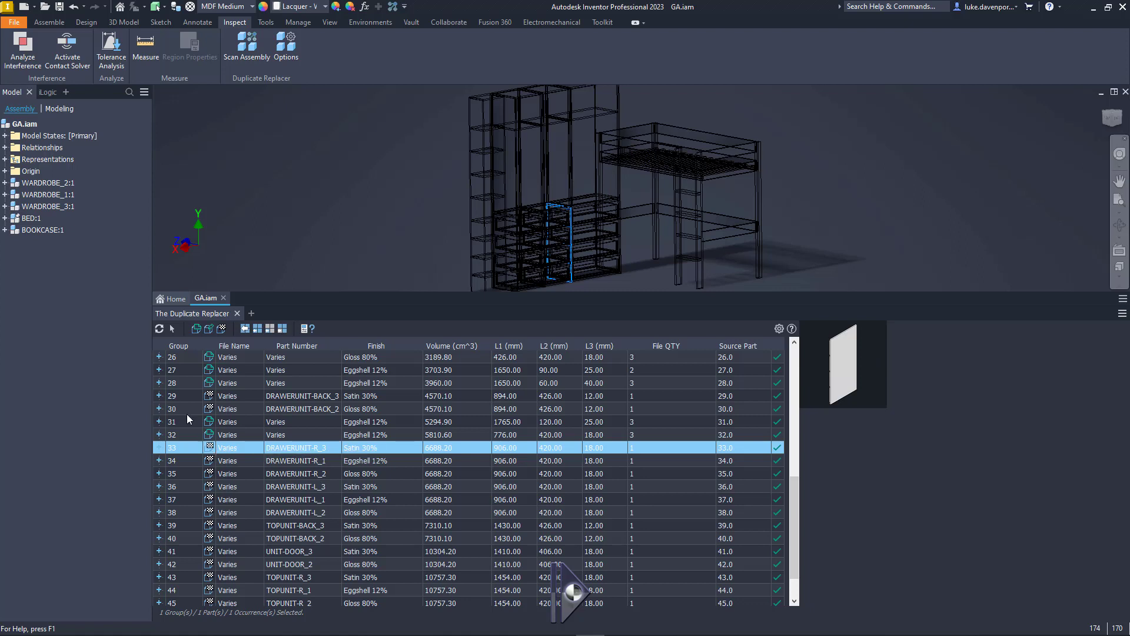
pyautogui.click(159, 328)
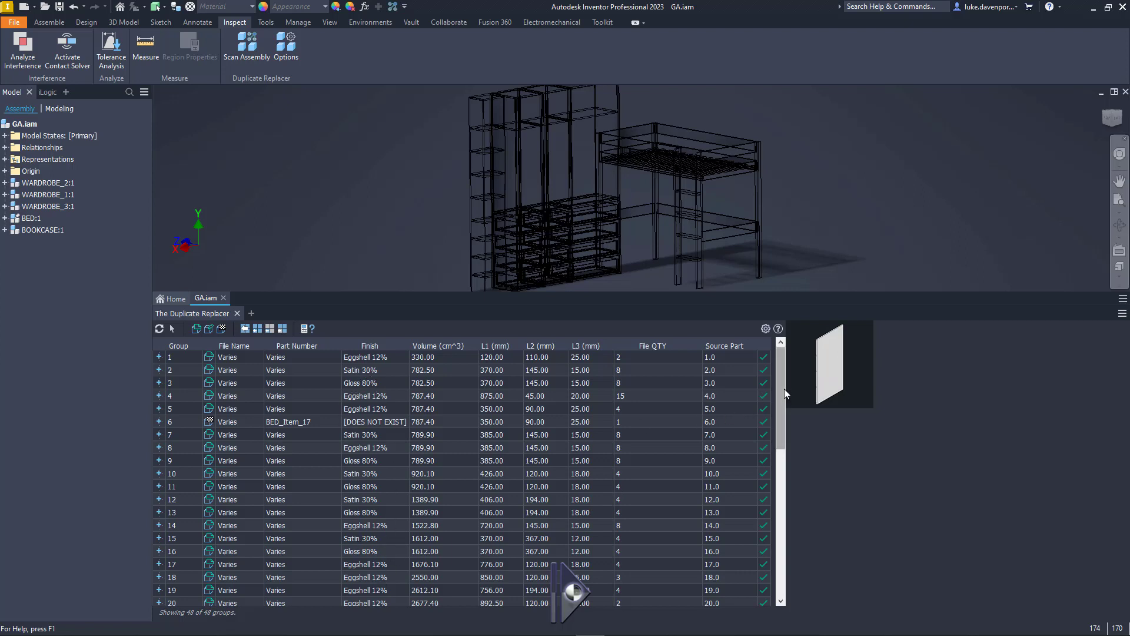
# - Select groups 37 to 40 one at a time to compare their finishes and locate their parts in the assembly
pyautogui.moveTo(781, 390); pyautogui.dragTo(795, 519)
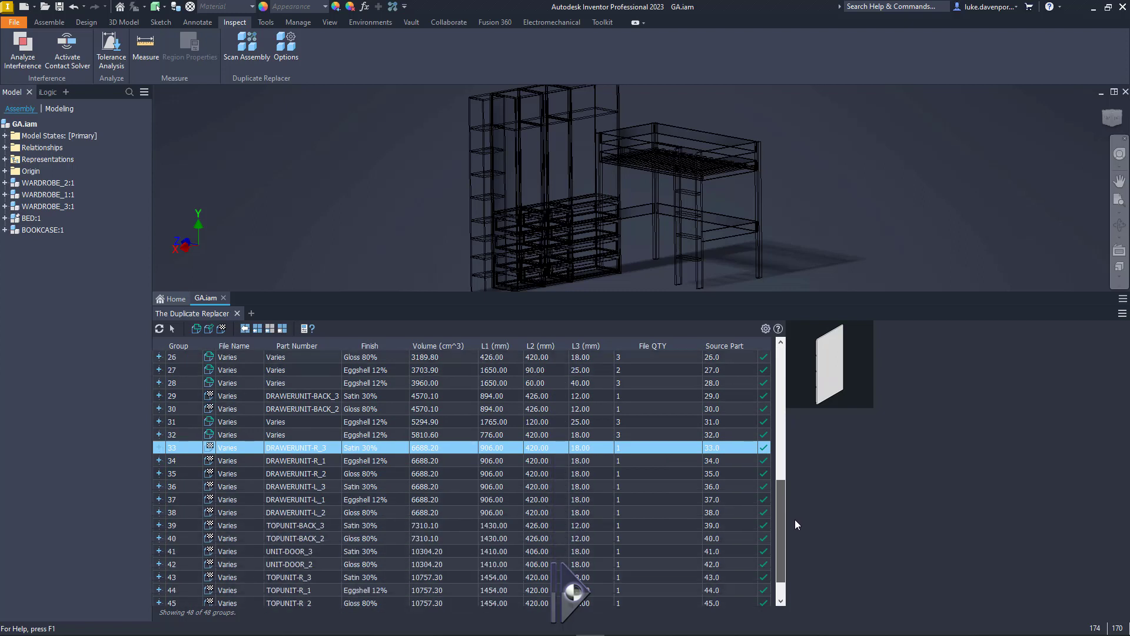
pyautogui.click(232, 501)
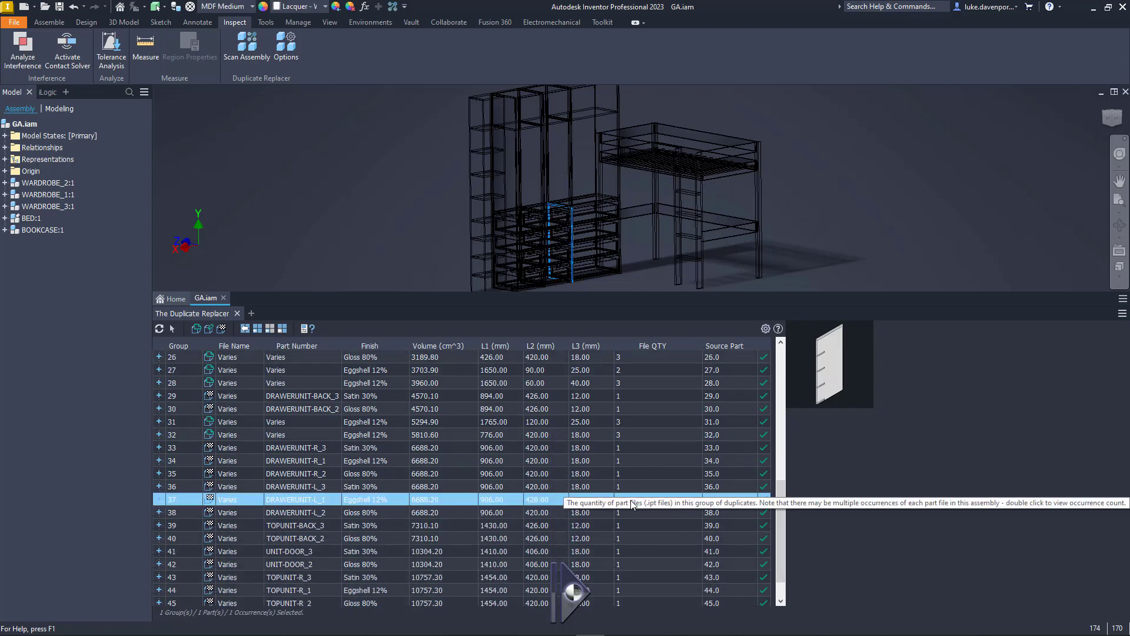
pyautogui.click(298, 513)
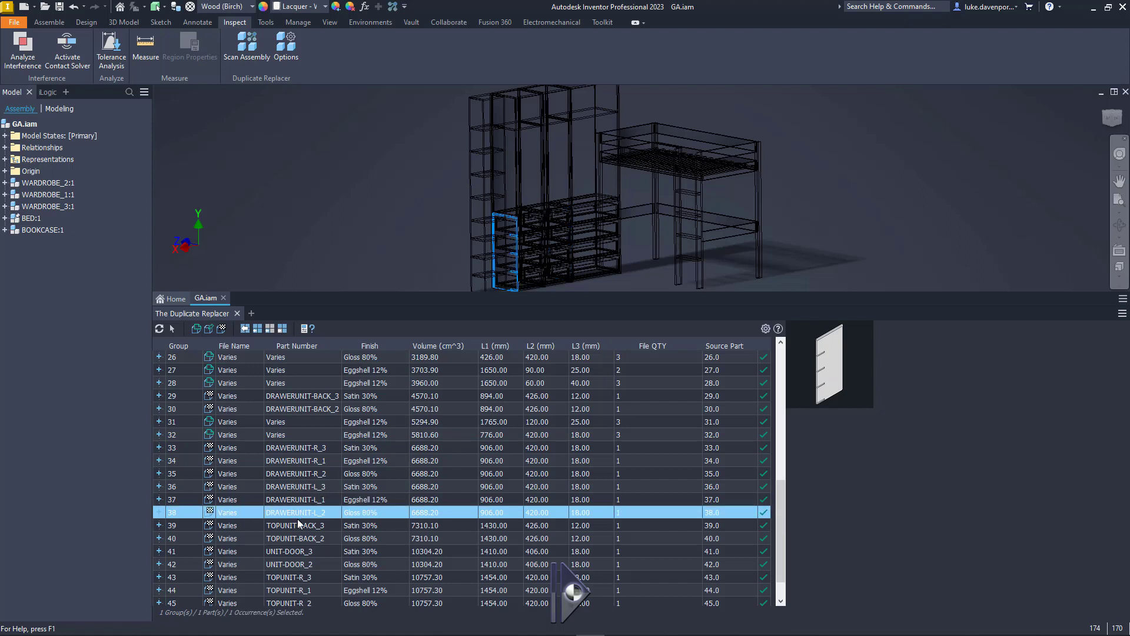
pyautogui.click(288, 525)
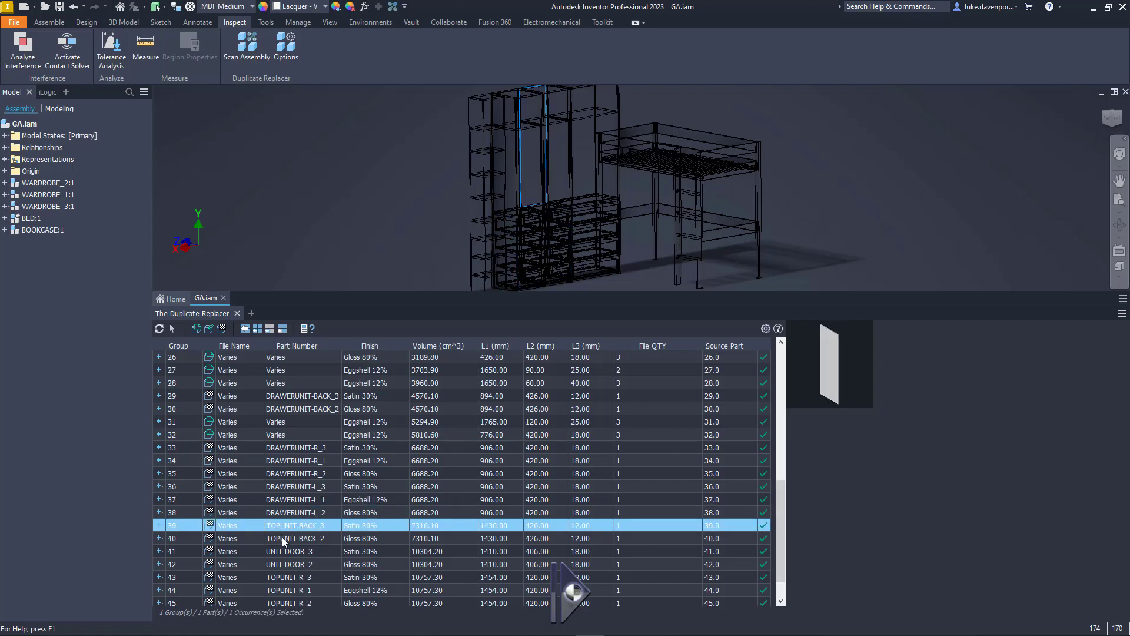
pyautogui.click(281, 537)
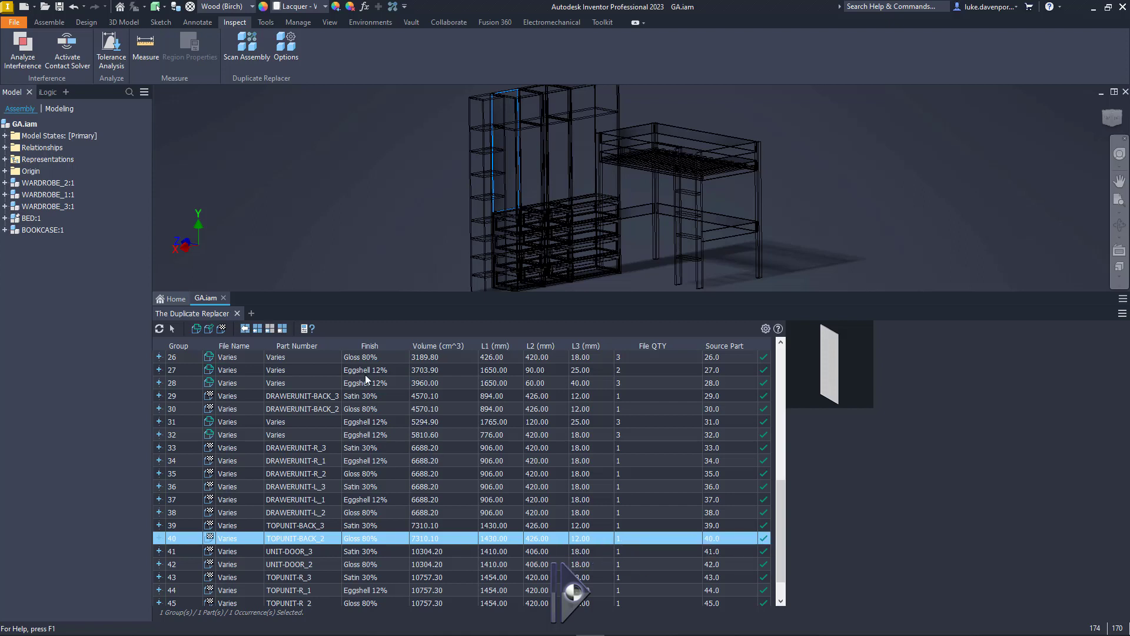
# - Remove Finish from the properties used for grouping duplicates
pyautogui.click(304, 329)
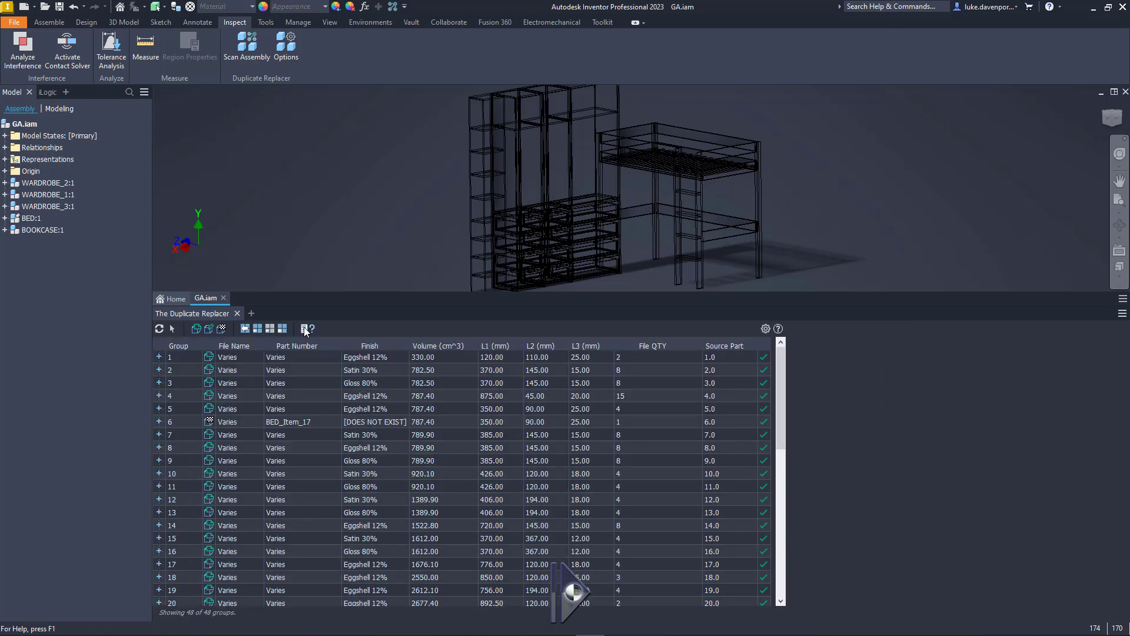
pyautogui.click(304, 329)
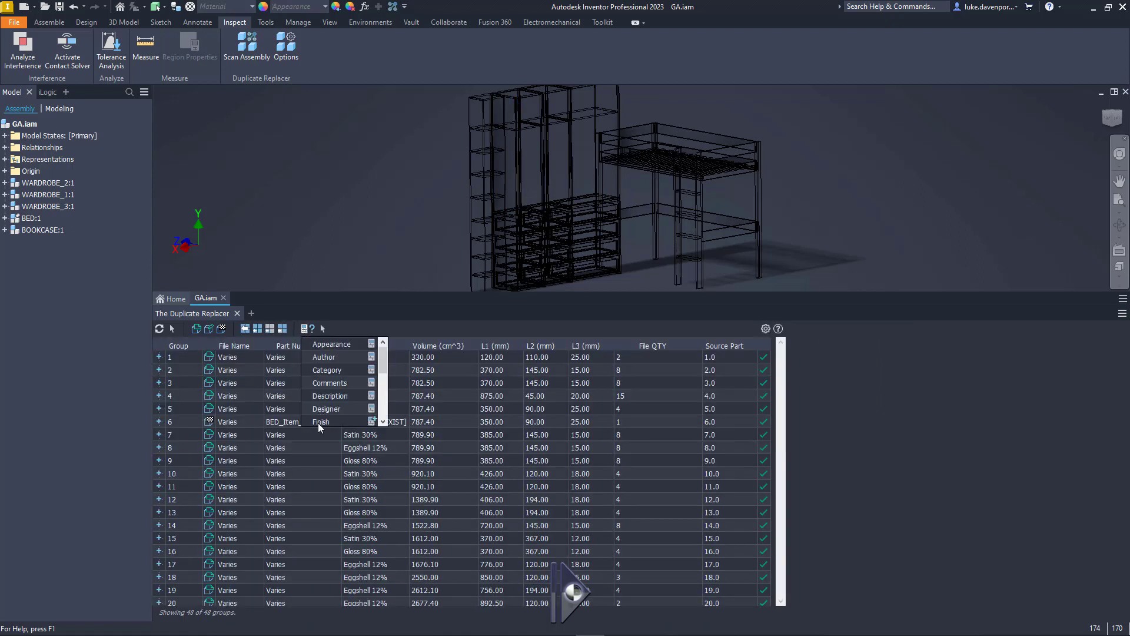
pyautogui.click(349, 344)
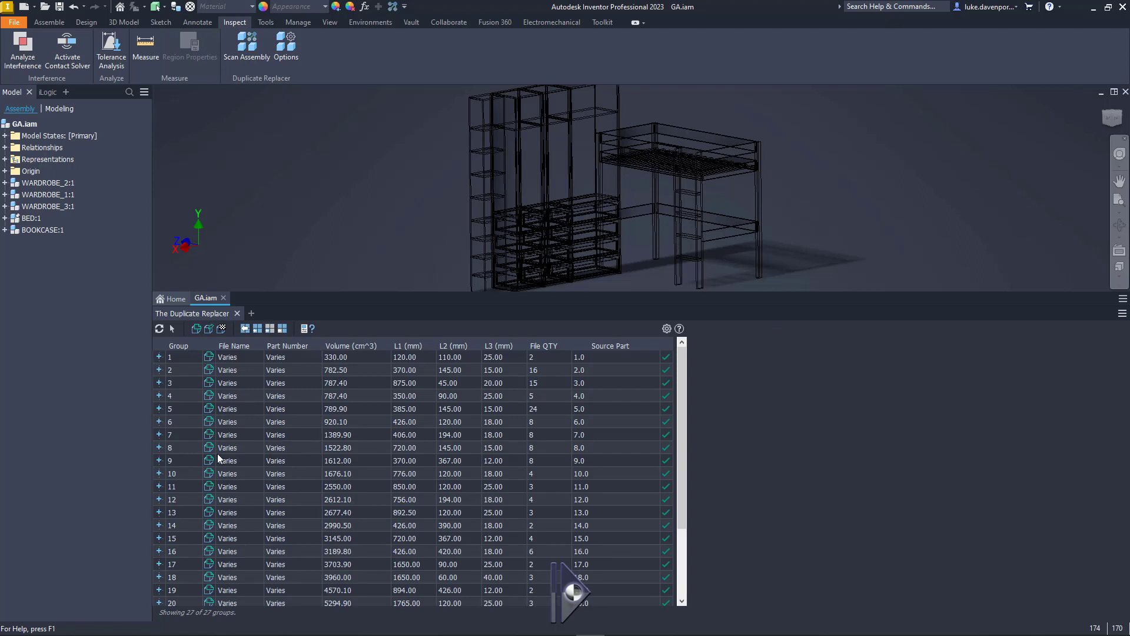
# - Review the groups formed without any extra property and add Finish back to the grouping properties
pyautogui.scroll(-3, 218, 456)
pyautogui.scroll(3, 537, 376)
pyautogui.scroll(-1, 538, 373)
pyautogui.click(305, 330)
pyautogui.click(330, 422)
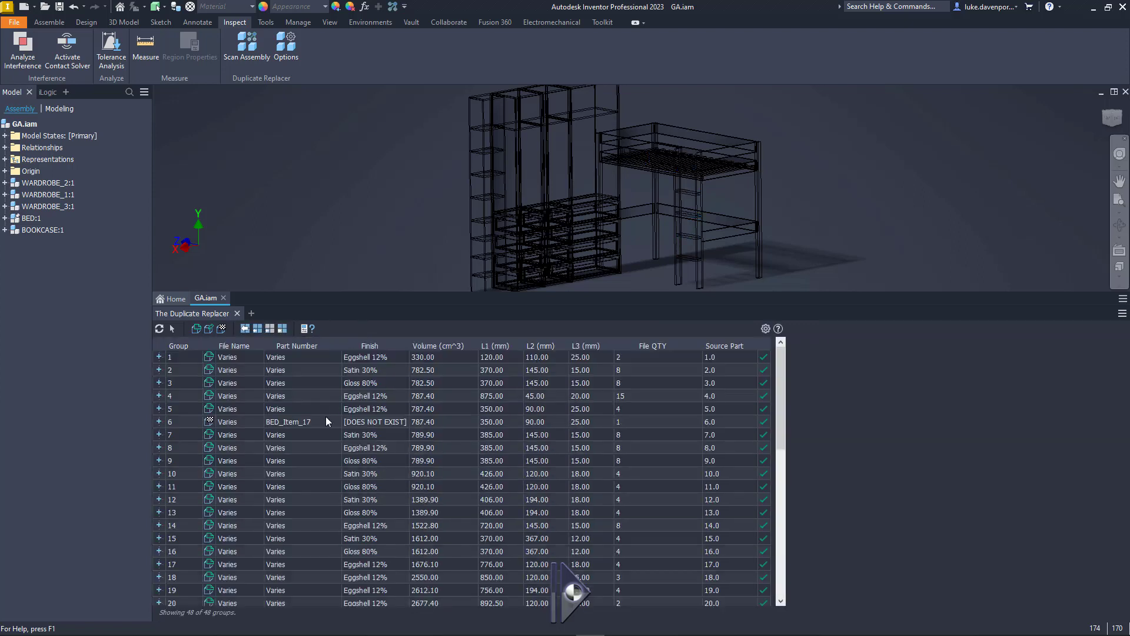
# - Review the groups split by Finish, toggle the replacement-status filters to hide the fully replaced groups, and restore the display of all groups
pyautogui.scroll(-3, 326, 448)
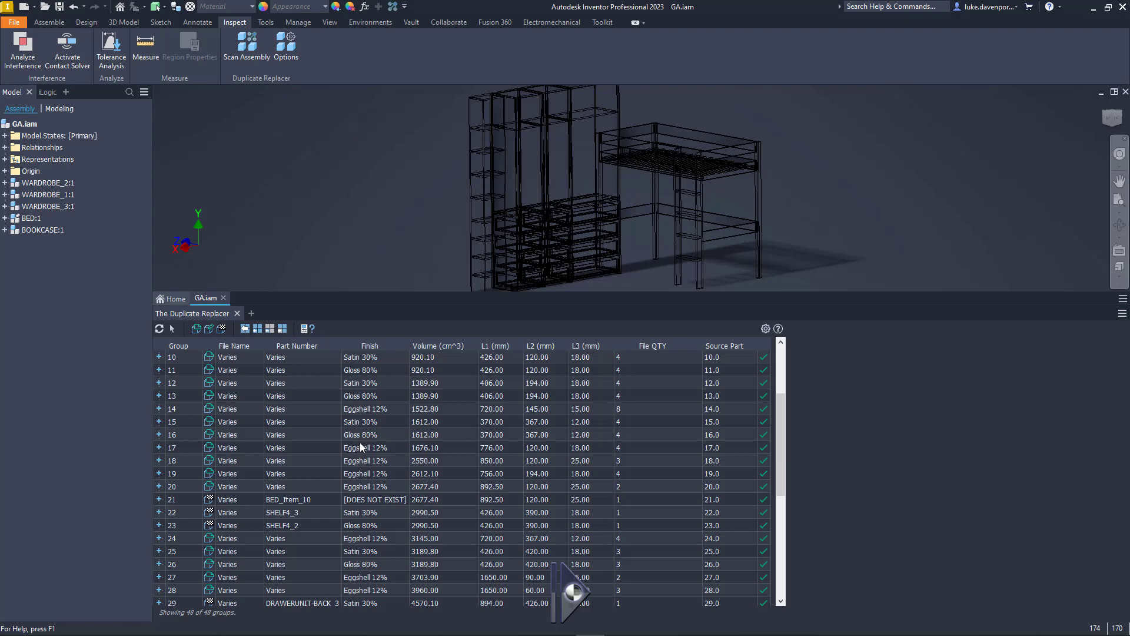
pyautogui.scroll(-6, 368, 449)
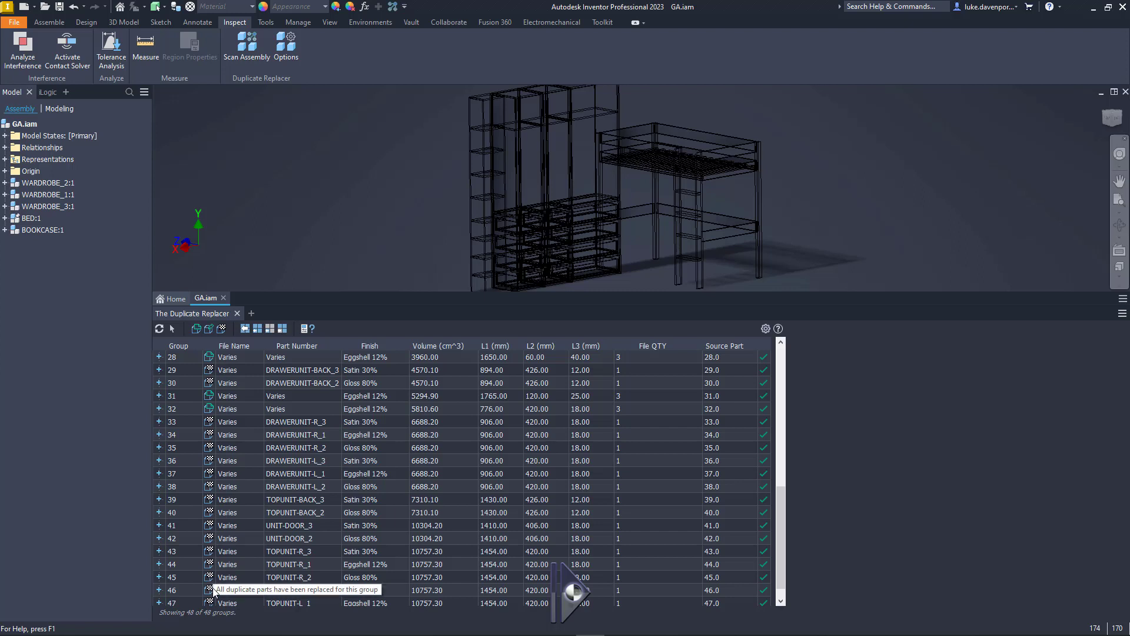
pyautogui.click(221, 329)
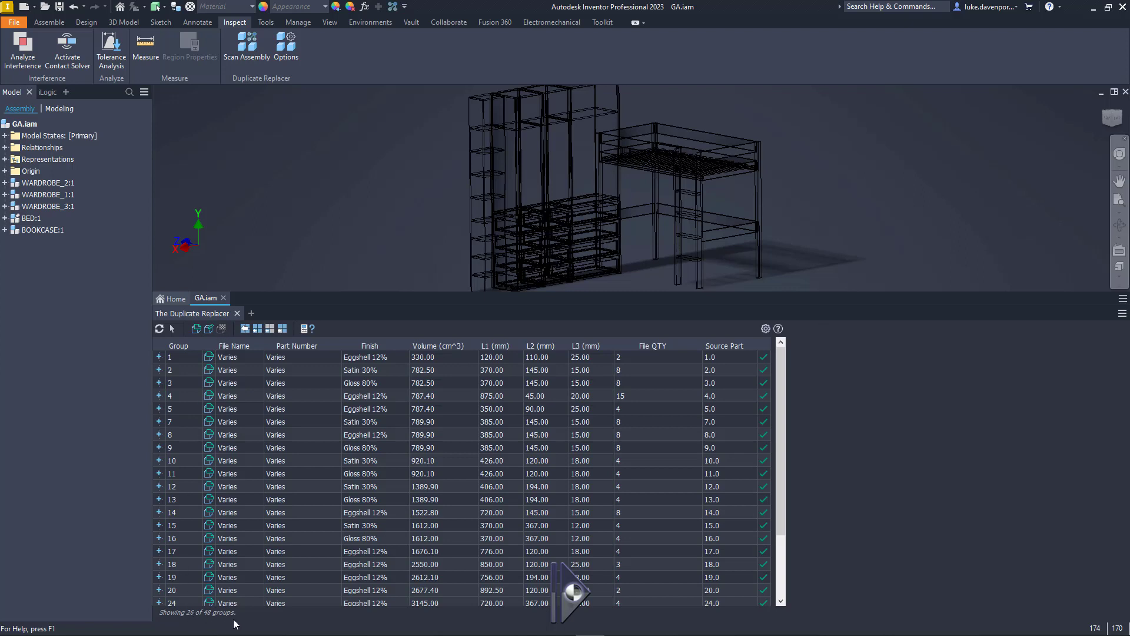
pyautogui.click(222, 331)
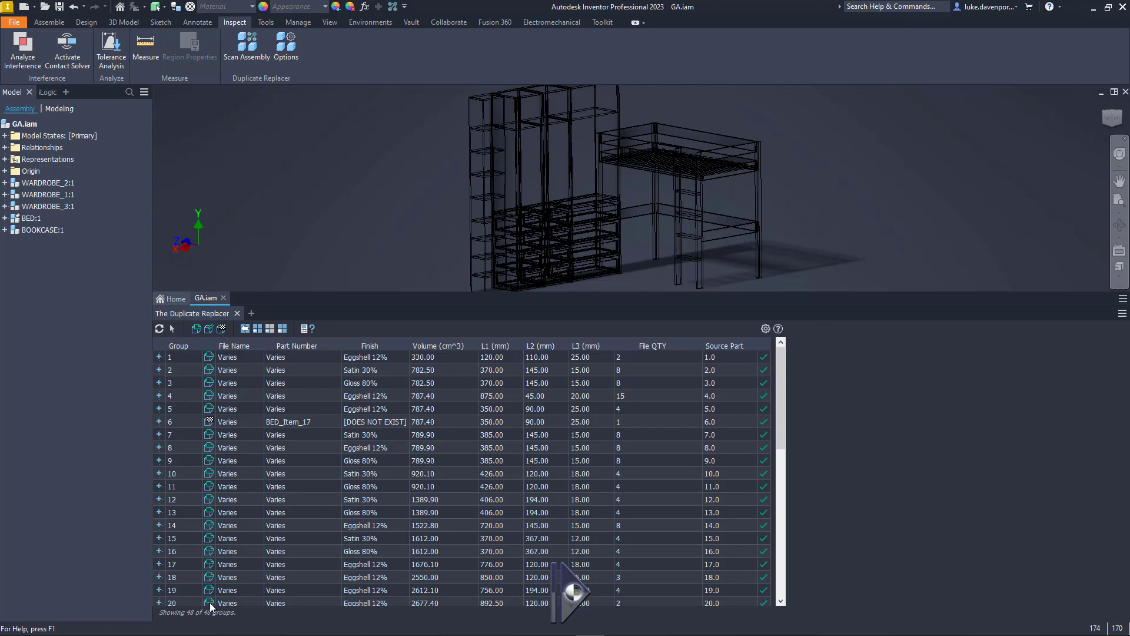
pyautogui.click(222, 329)
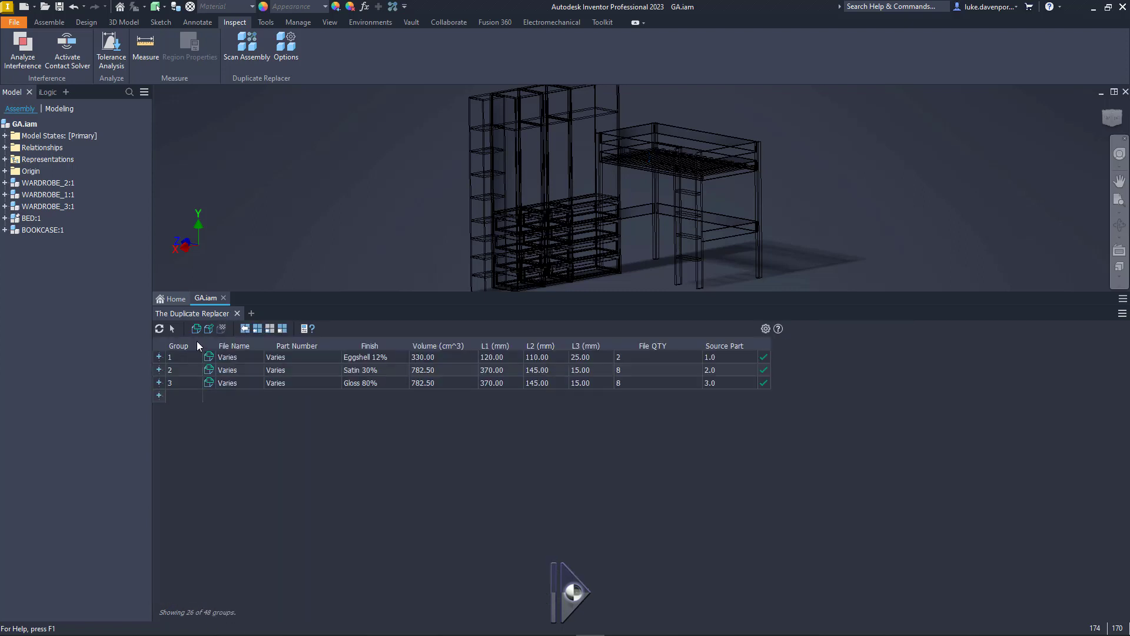
pyautogui.click(197, 328)
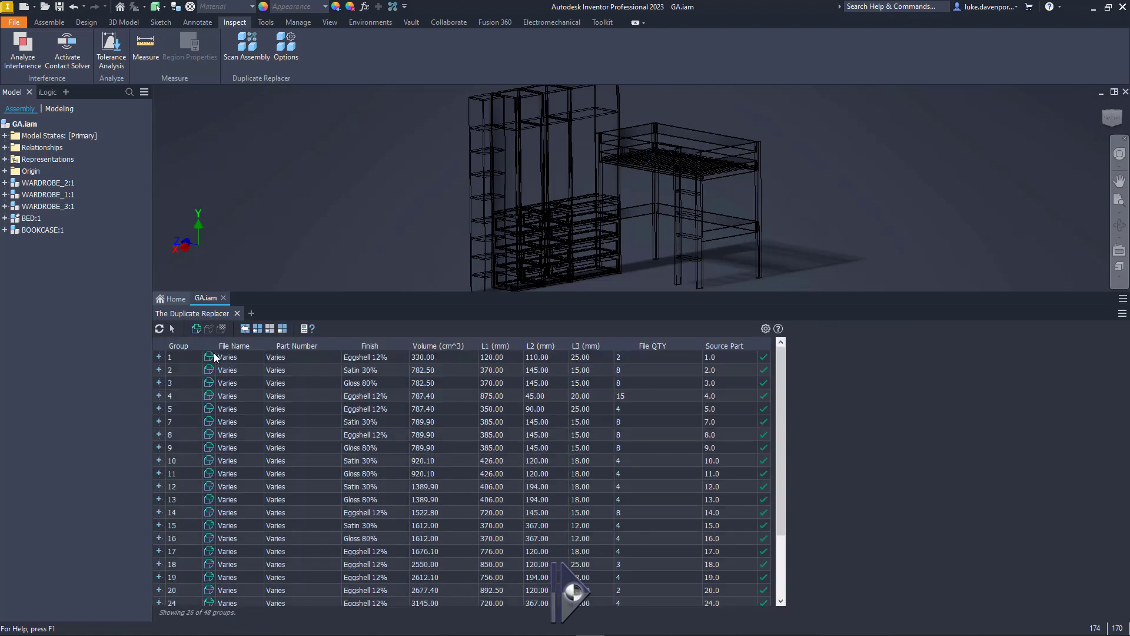
pyautogui.click(209, 329)
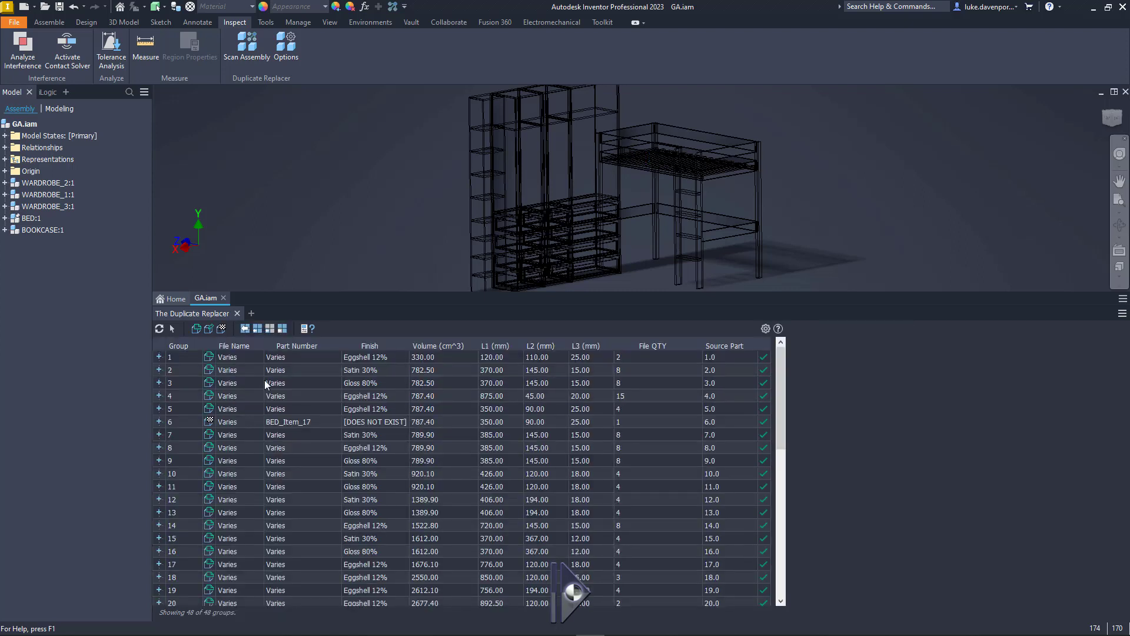
# - Replace Finish with Material as the property used for grouping duplicates
pyautogui.click(305, 328)
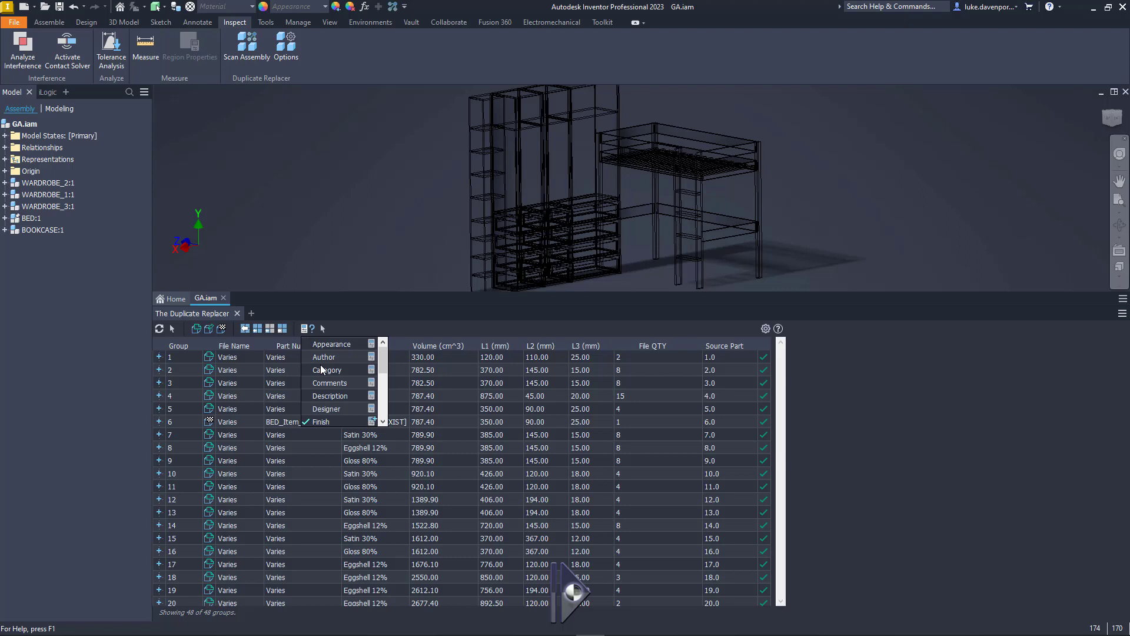
pyautogui.scroll(-2, 329, 397)
pyautogui.click(329, 409)
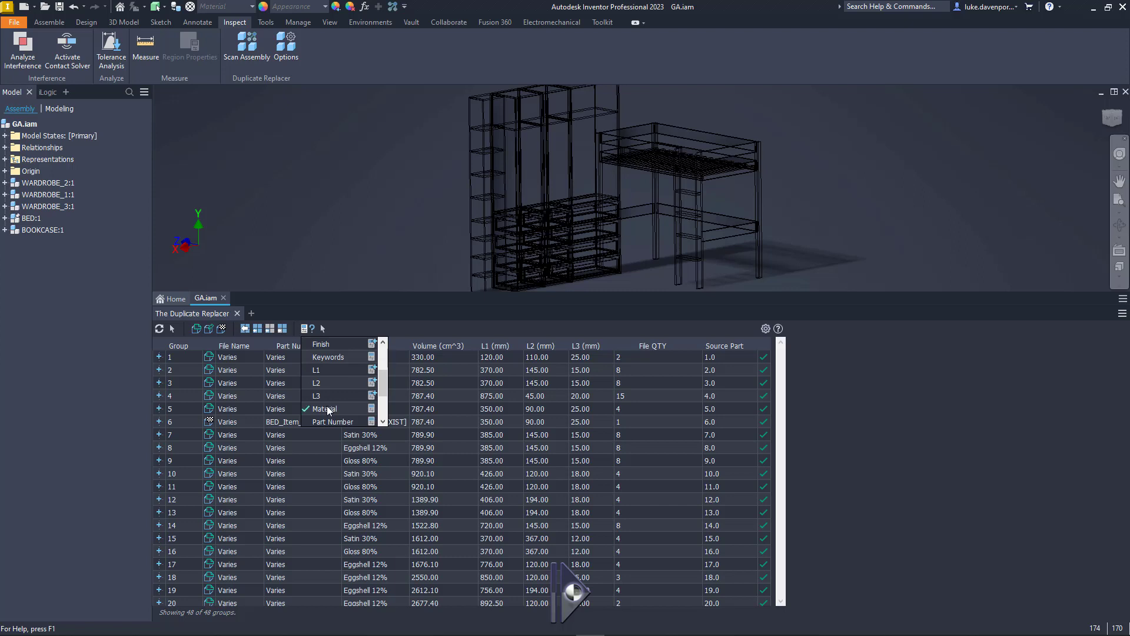
pyautogui.click(347, 324)
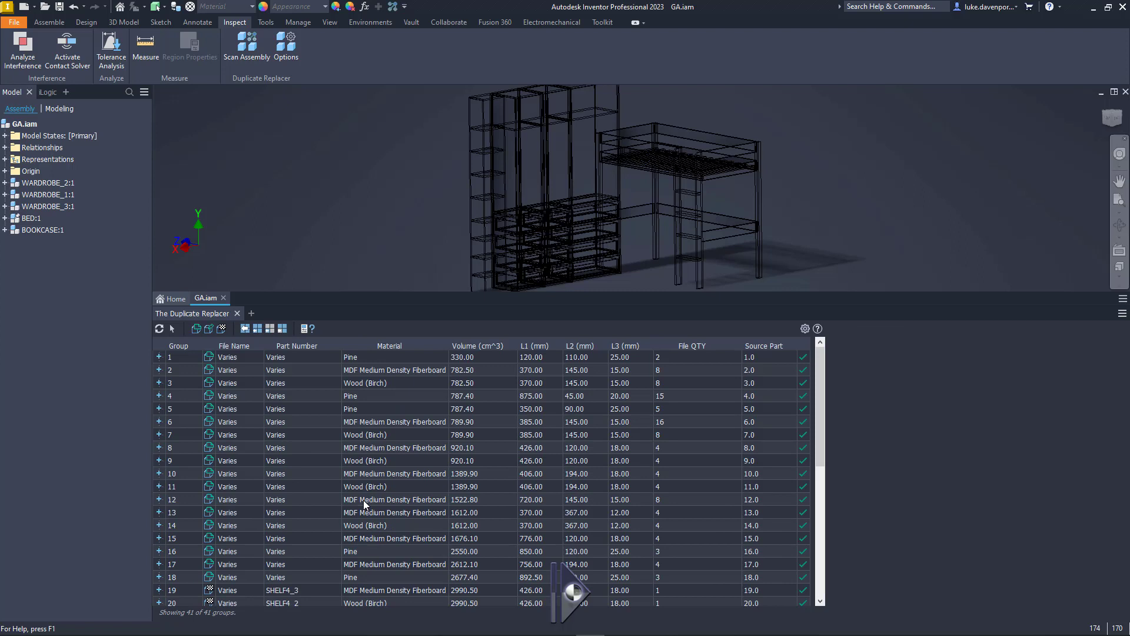
# - Select all duplicate groups in the list and replace their parts, confirming the operation
pyautogui.scroll(-1, 363, 499)
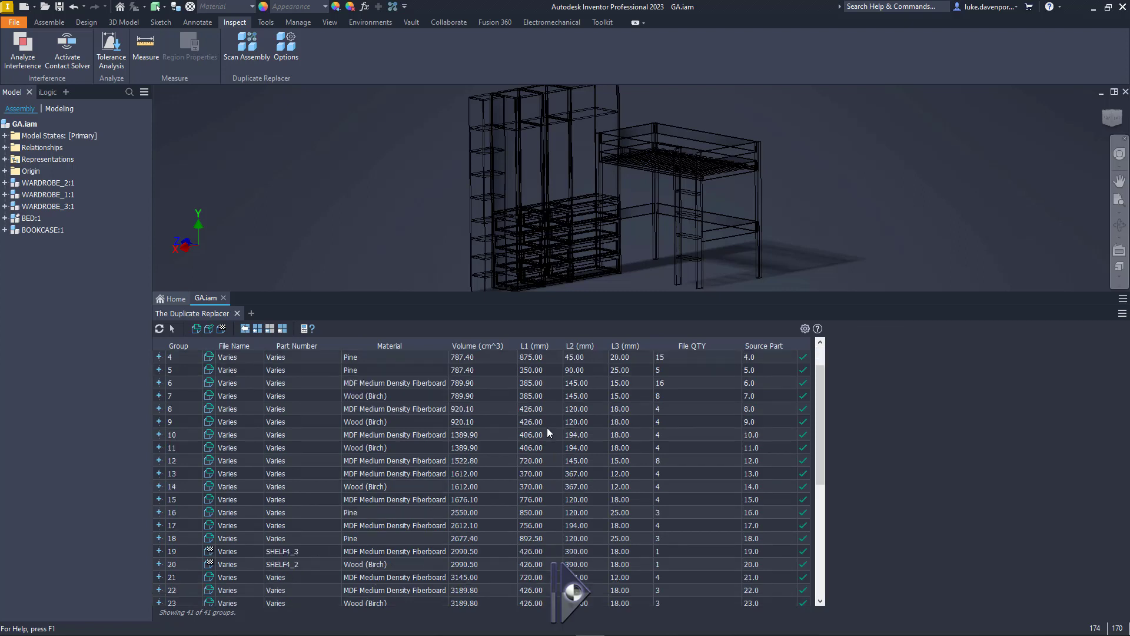
pyautogui.rightClick(540, 410)
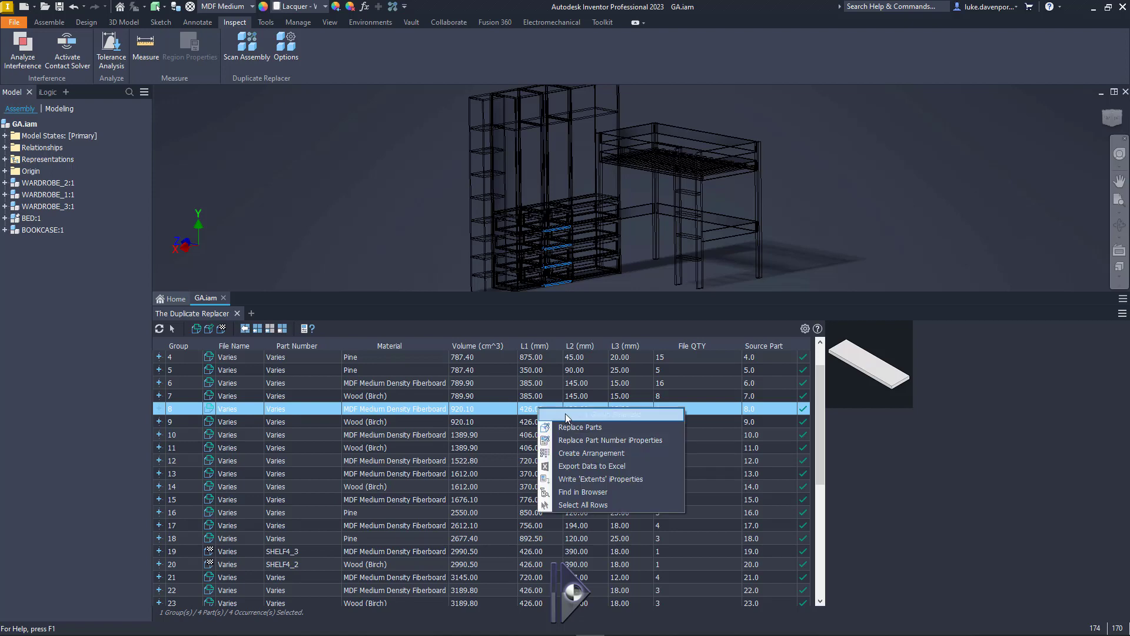
pyautogui.click(581, 509)
pyautogui.hotkey('ctrl', 'a')
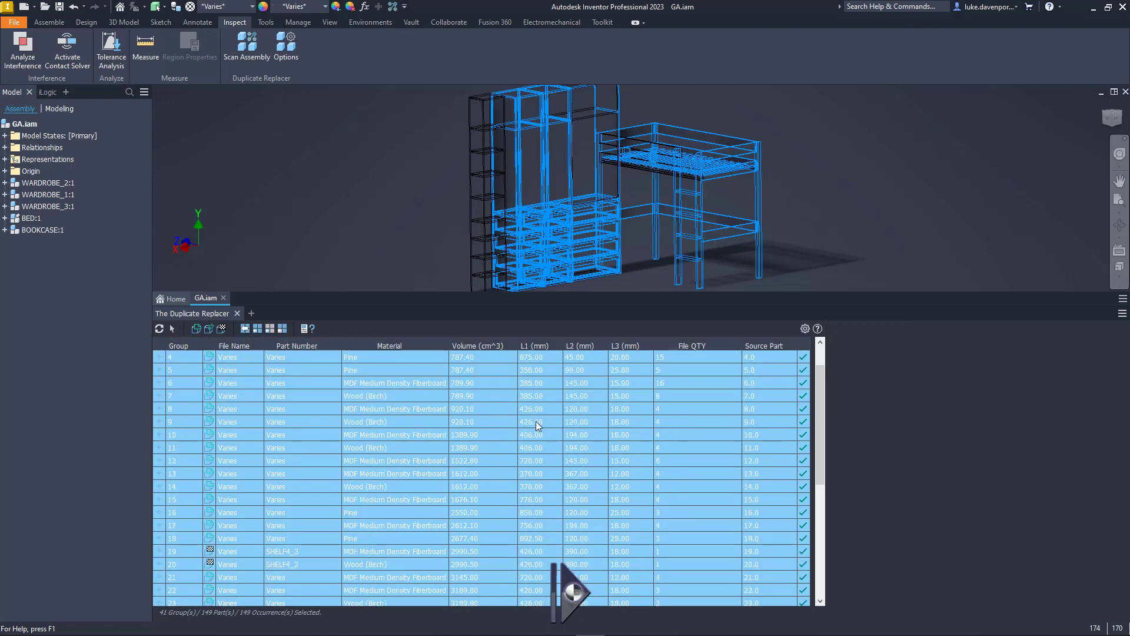
pyautogui.rightClick(543, 374)
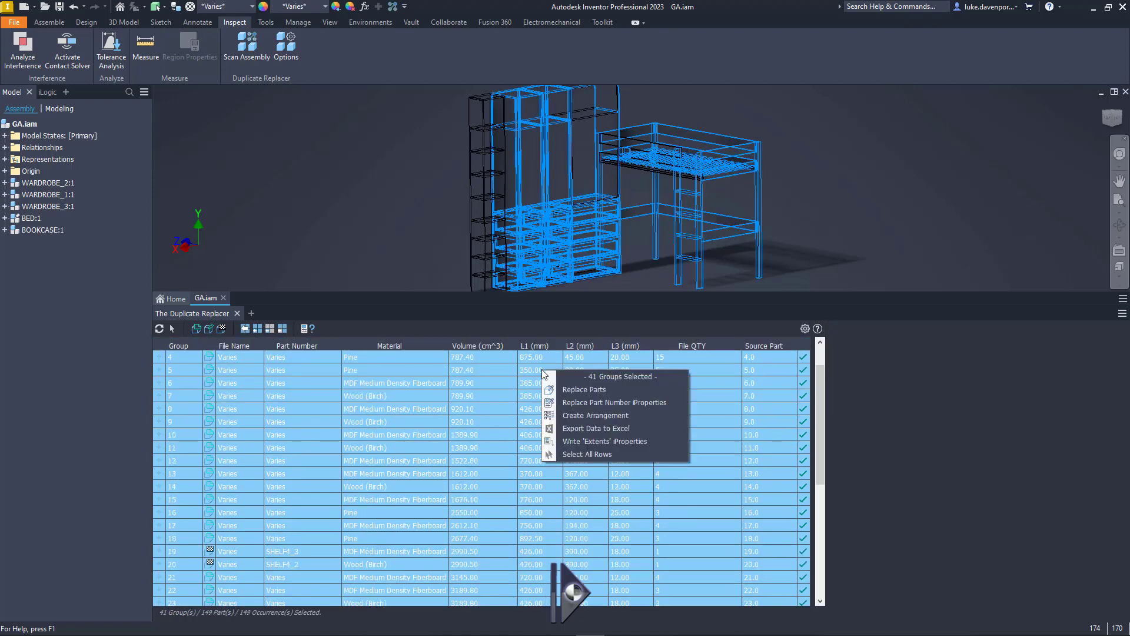
pyautogui.click(592, 390)
pyautogui.moveTo(546, 281); pyautogui.dragTo(567, 209)
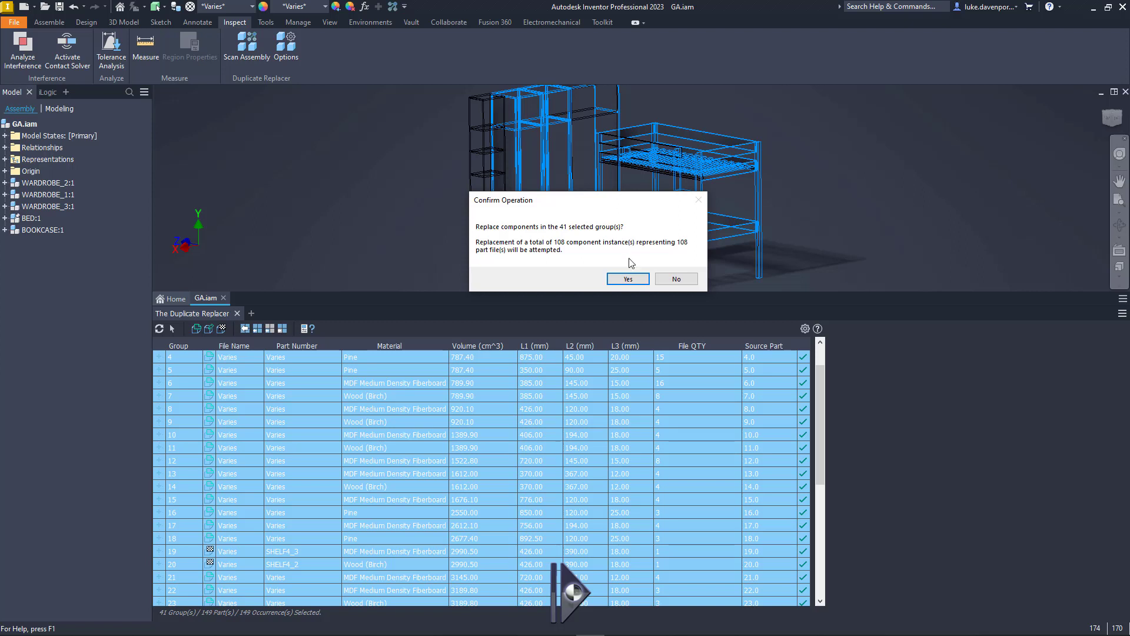
pyautogui.click(628, 280)
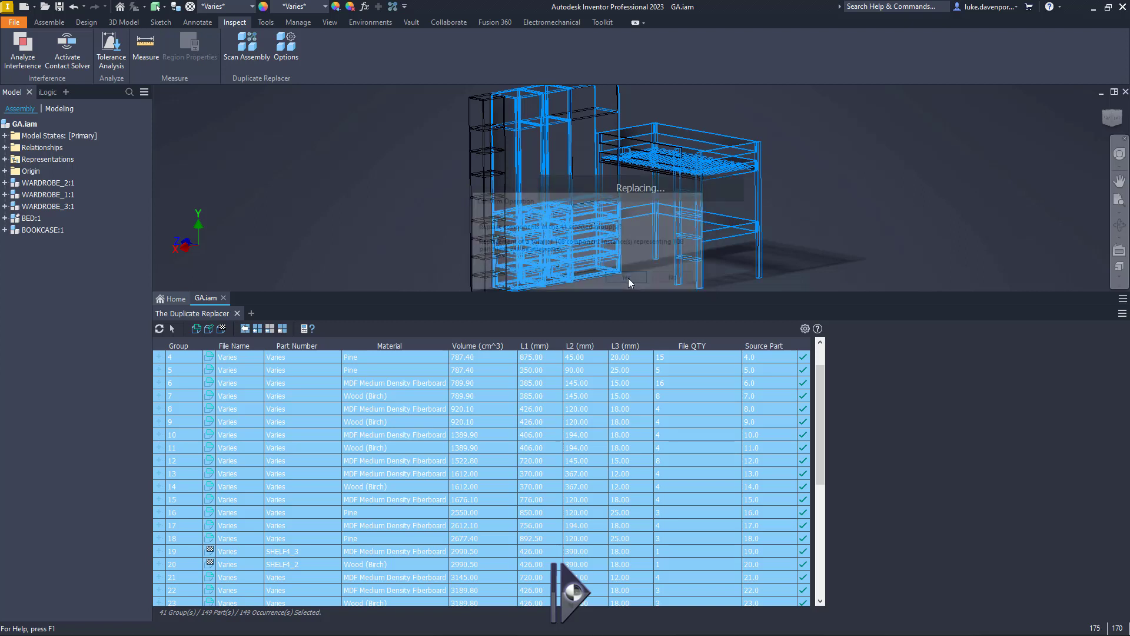
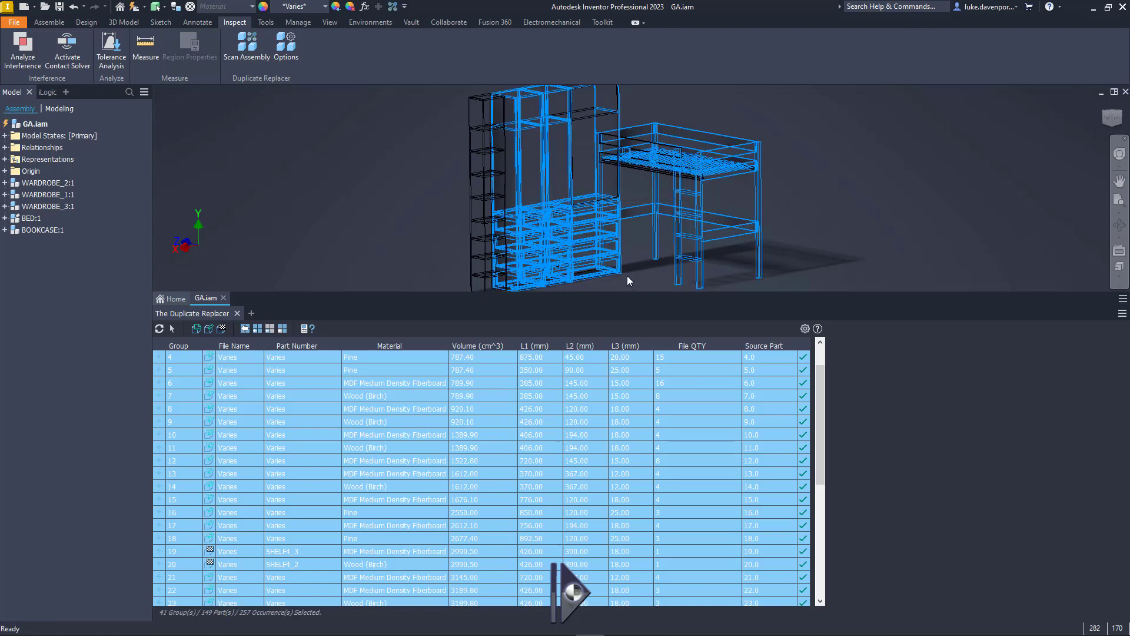
# - Enlarge the model view and model tree, expand WARDROBE_3, and examine the replacement parts listed in it
pyautogui.moveTo(623, 302); pyautogui.dragTo(628, 384)
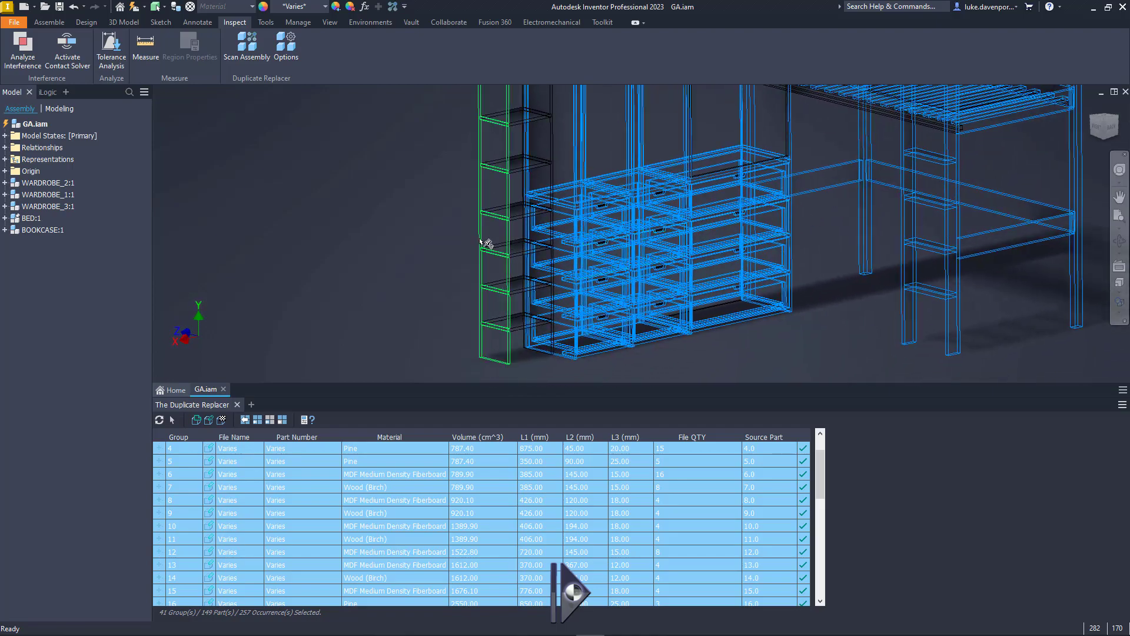
pyautogui.moveTo(427, 218); pyautogui.dragTo(316, 221, button='middle')
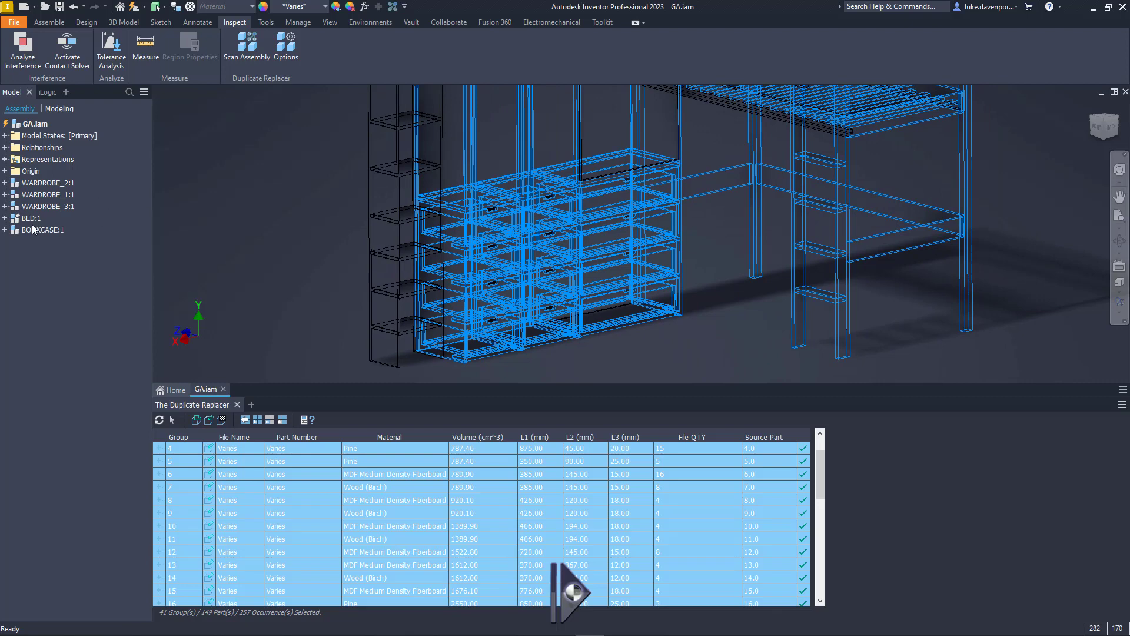
pyautogui.click(5, 205)
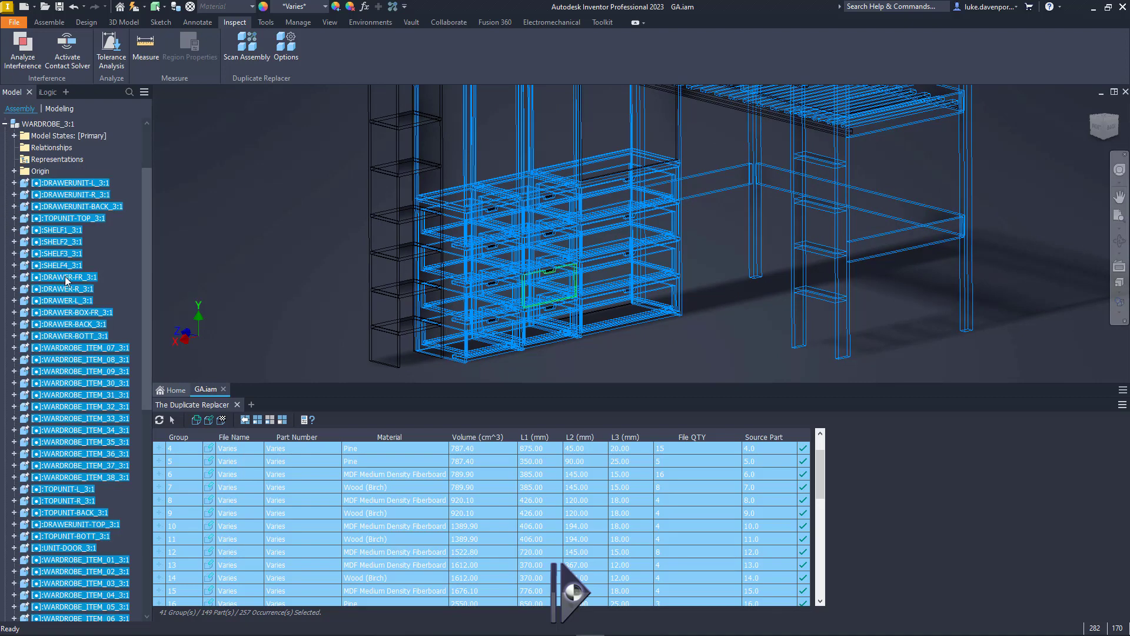
pyautogui.moveTo(147, 206); pyautogui.dragTo(158, 379)
pyautogui.moveTo(152, 323); pyautogui.dragTo(240, 320)
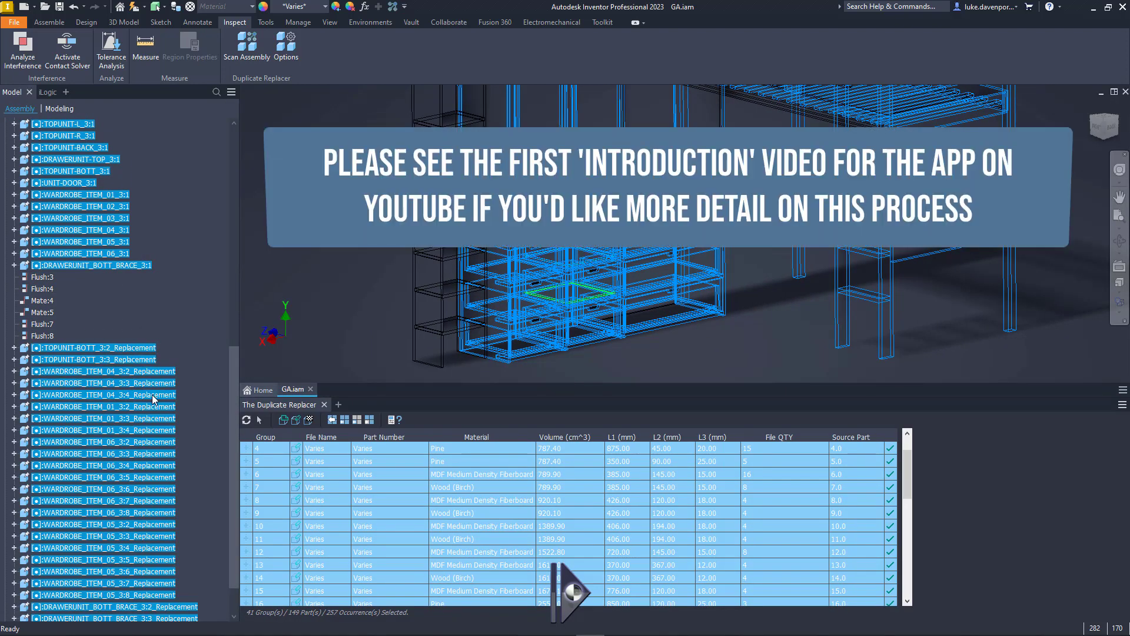
pyautogui.scroll(-2, 156, 435)
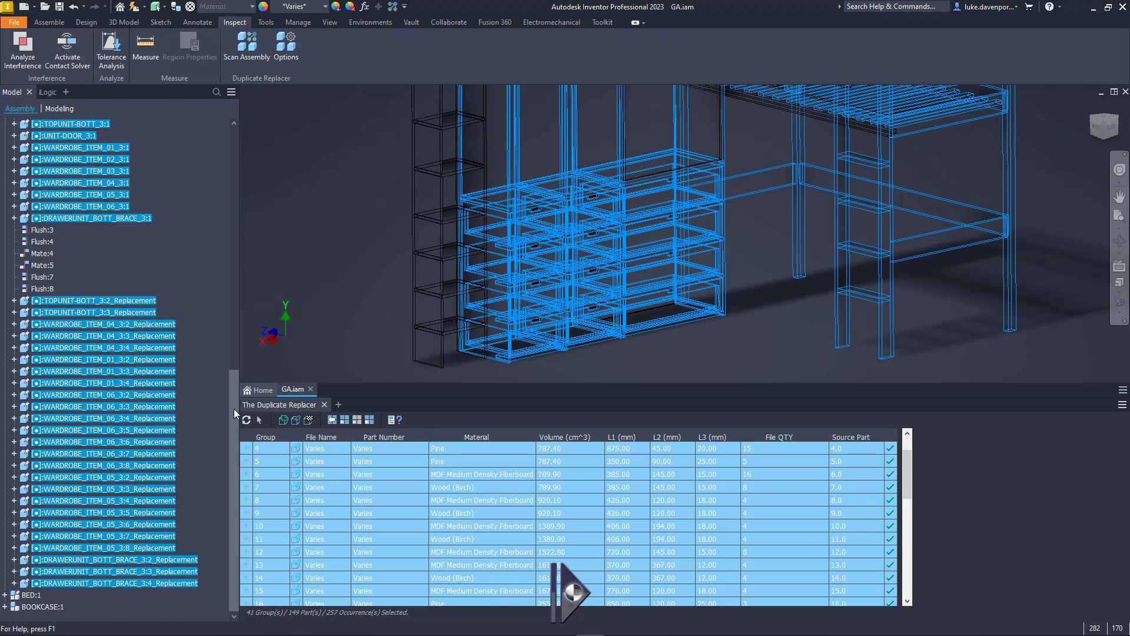
pyautogui.moveTo(234, 408); pyautogui.dragTo(226, 114)
# - Accept the replacement parts for all selected groups
pyautogui.scroll(-3, 372, 281)
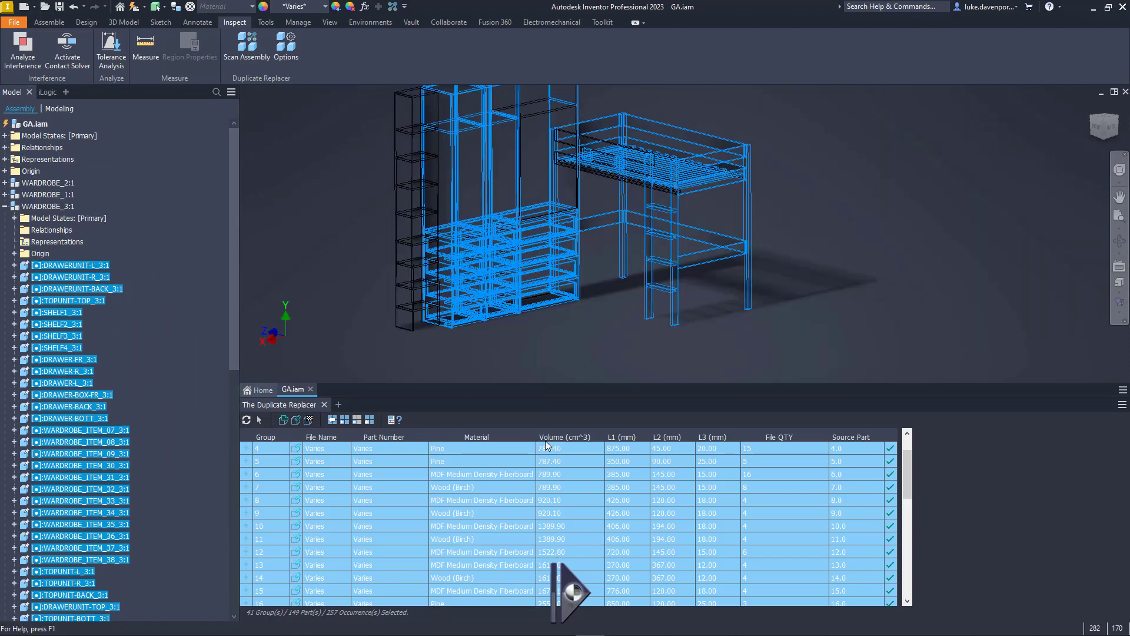
pyautogui.rightClick(582, 462)
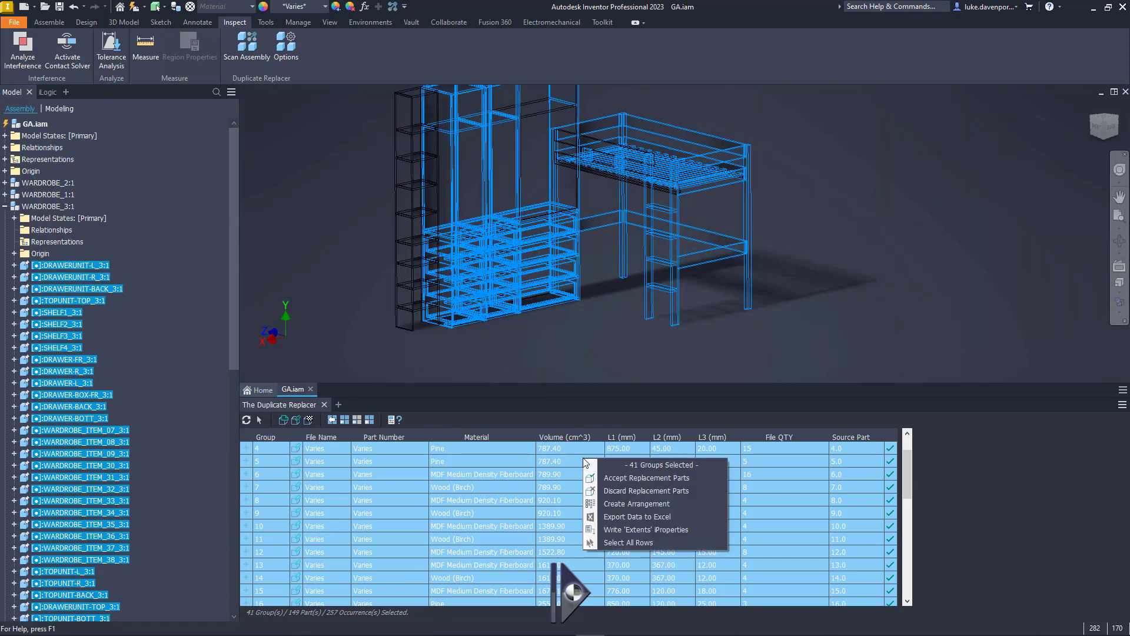
pyautogui.click(655, 479)
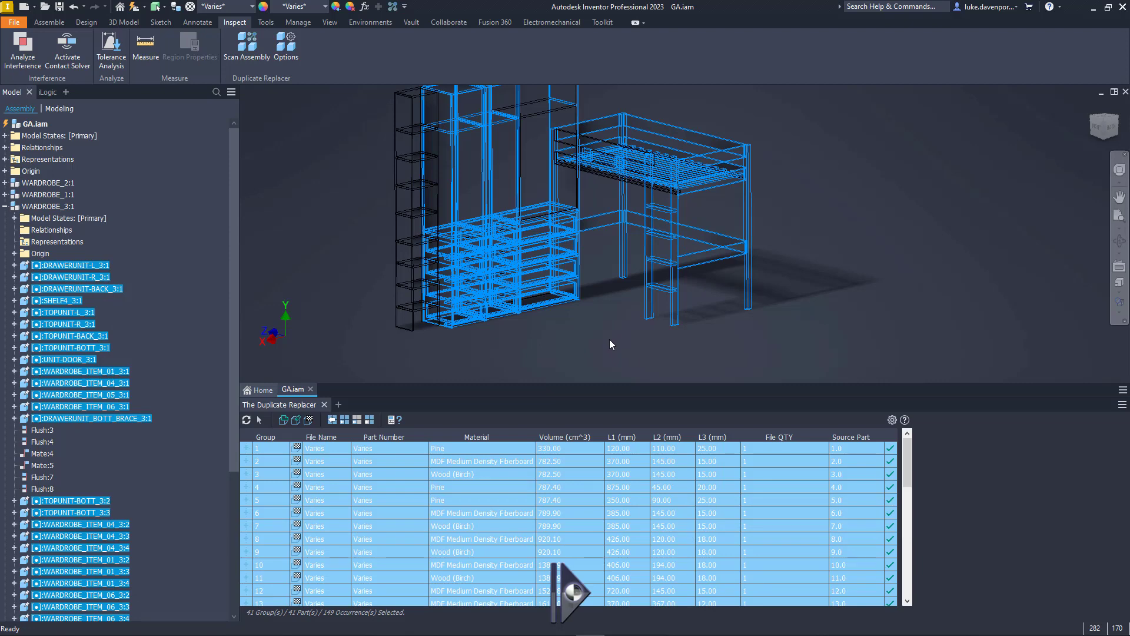
# - Check the status and file quantity of the replaced groups, selecting individual groups to see where their parts sit in the assembly
pyautogui.click(595, 475)
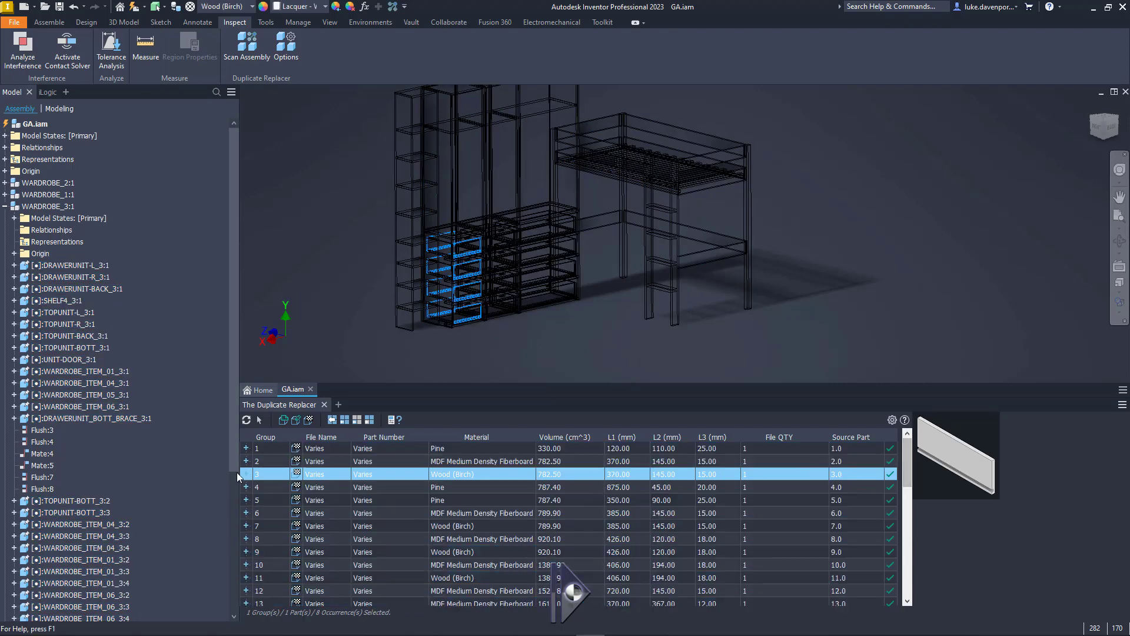
pyautogui.scroll(-2, 303, 542)
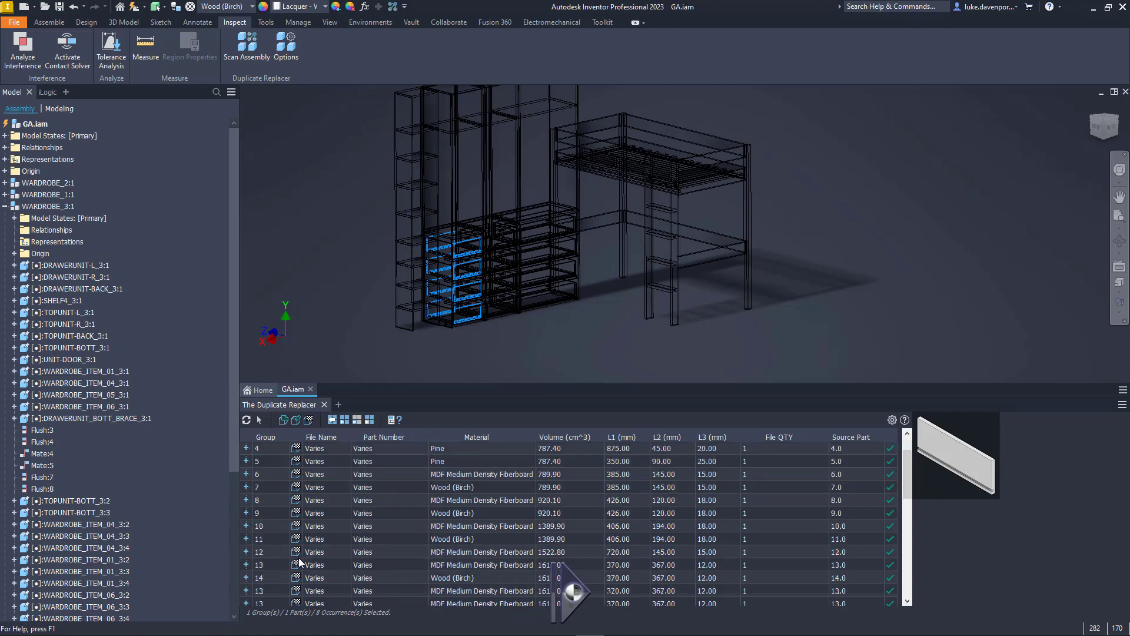
pyautogui.scroll(2, 307, 556)
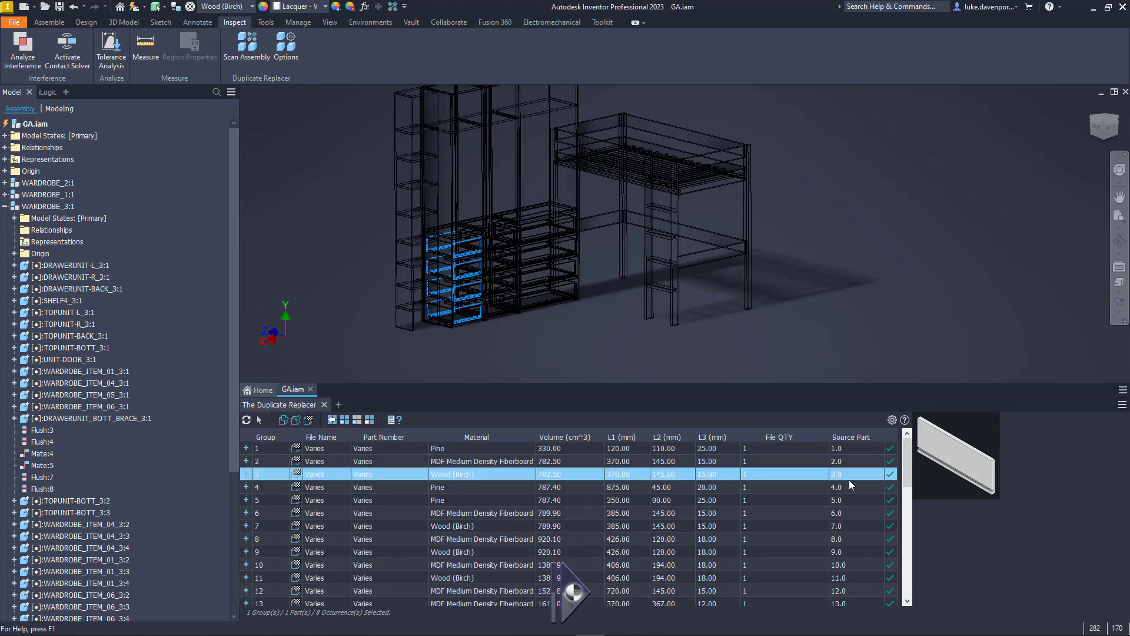
pyautogui.click(761, 449)
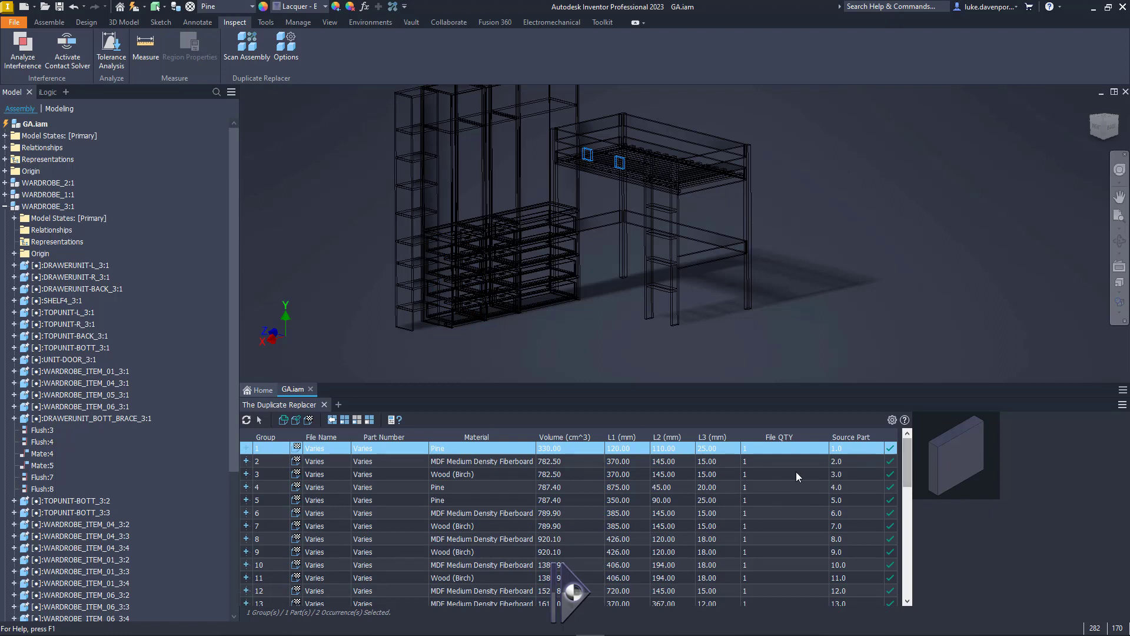
pyautogui.click(763, 473)
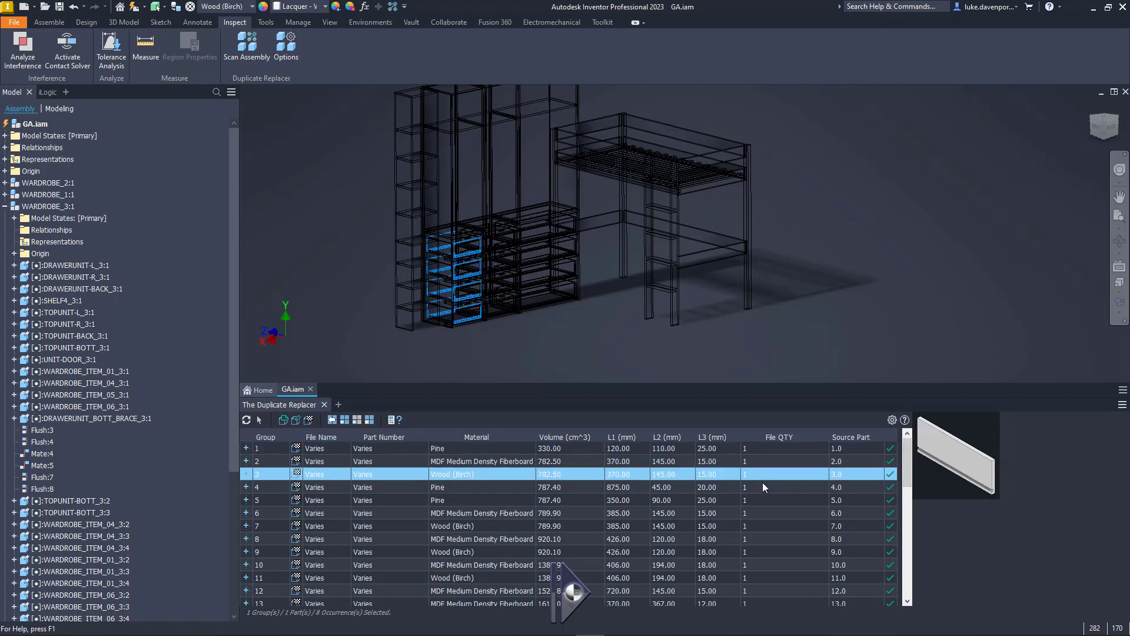
pyautogui.click(762, 487)
pyautogui.click(763, 499)
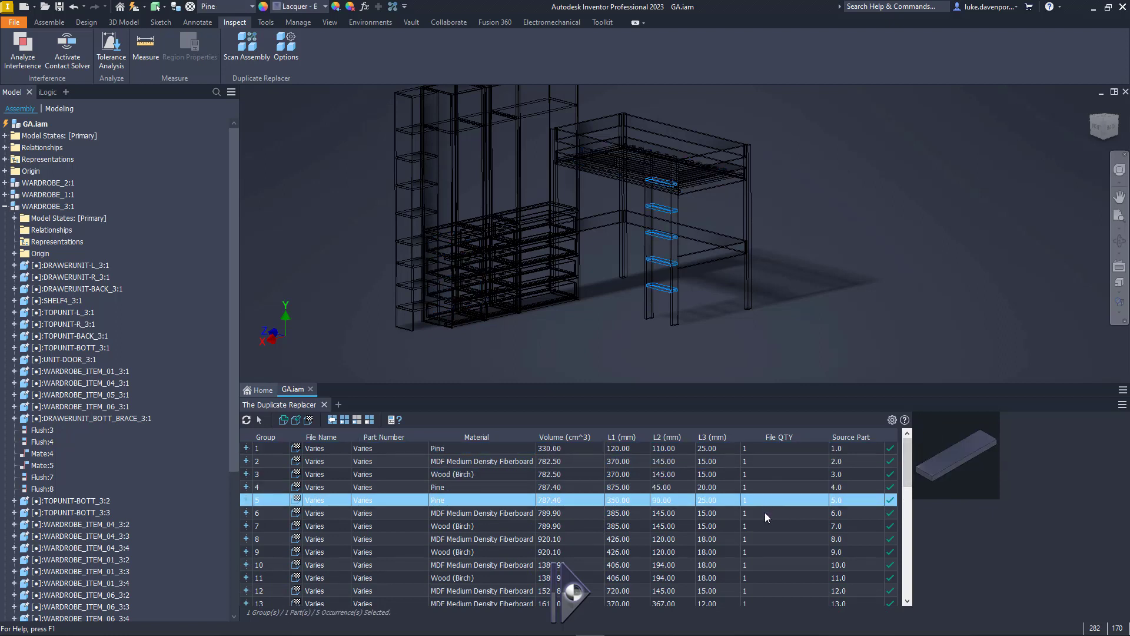
pyautogui.click(765, 512)
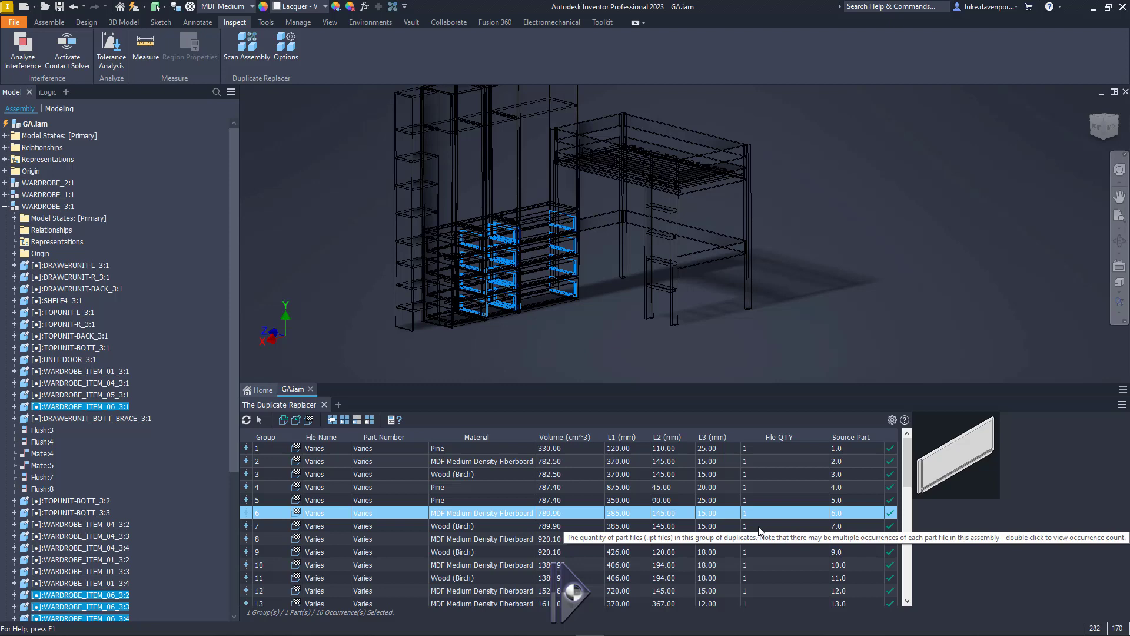
pyautogui.click(765, 539)
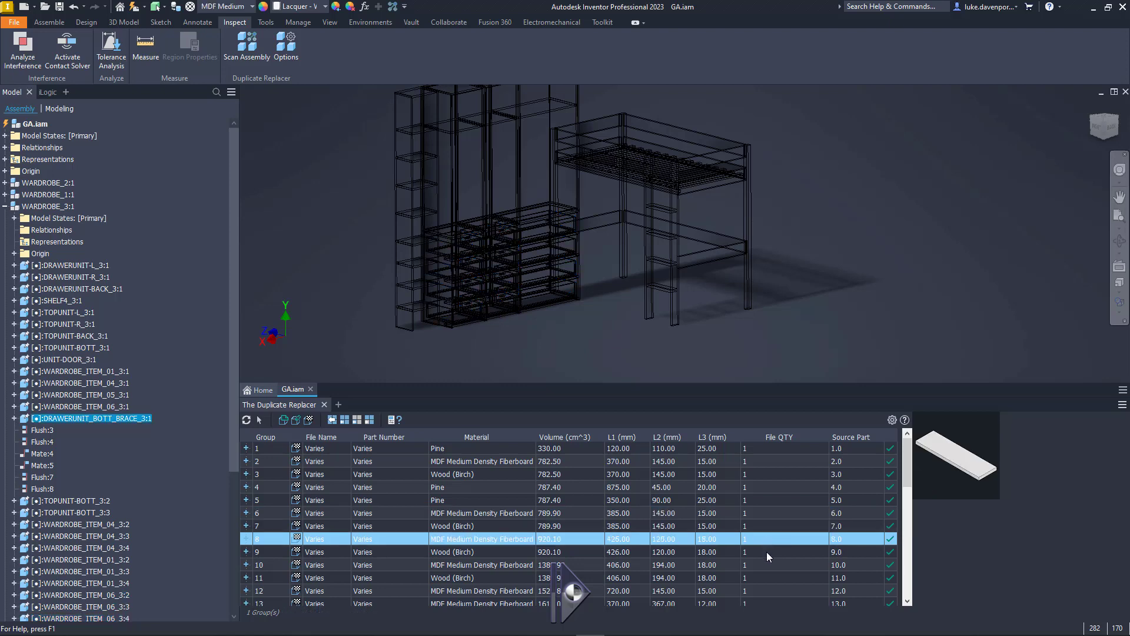
pyautogui.click(766, 552)
pyautogui.click(768, 560)
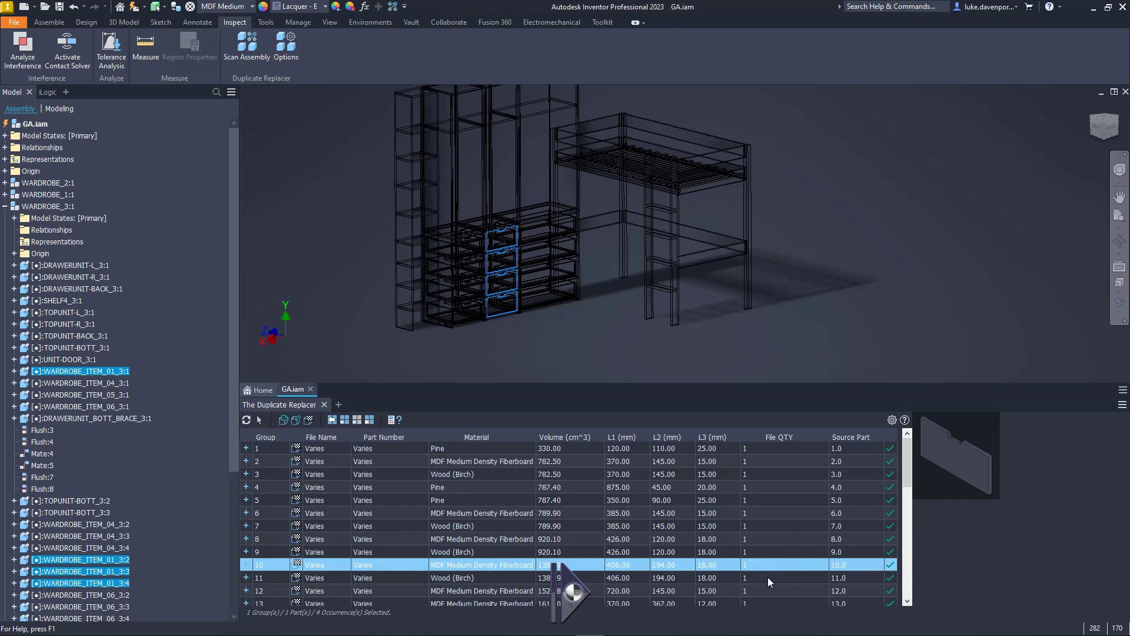
pyautogui.click(768, 577)
pyautogui.click(764, 591)
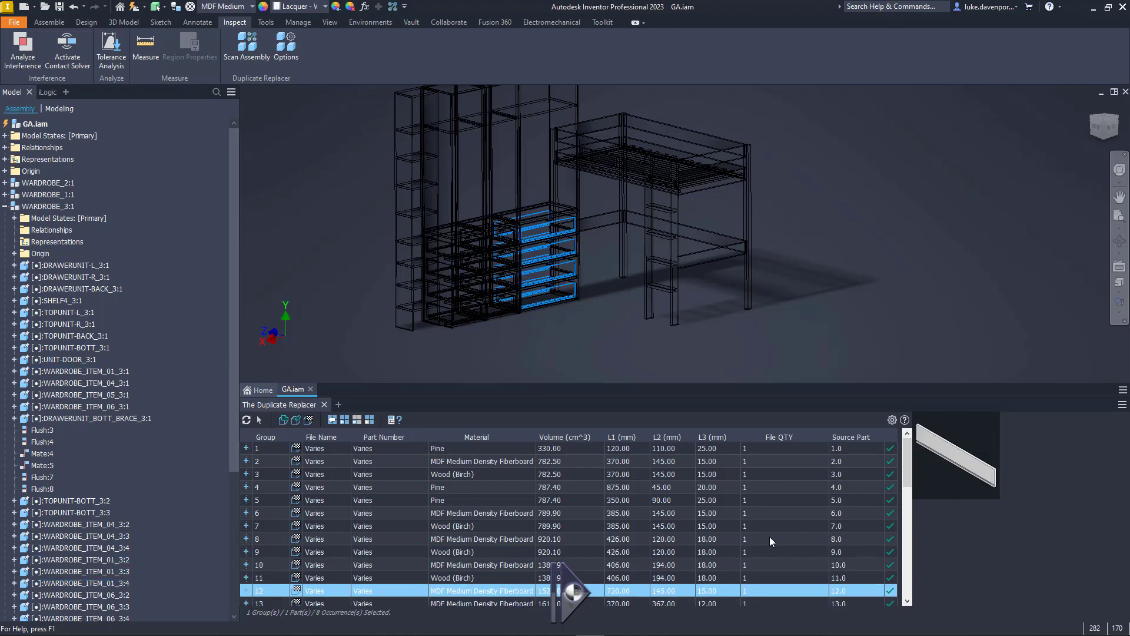
pyautogui.scroll(-1, 769, 539)
pyautogui.click(761, 564)
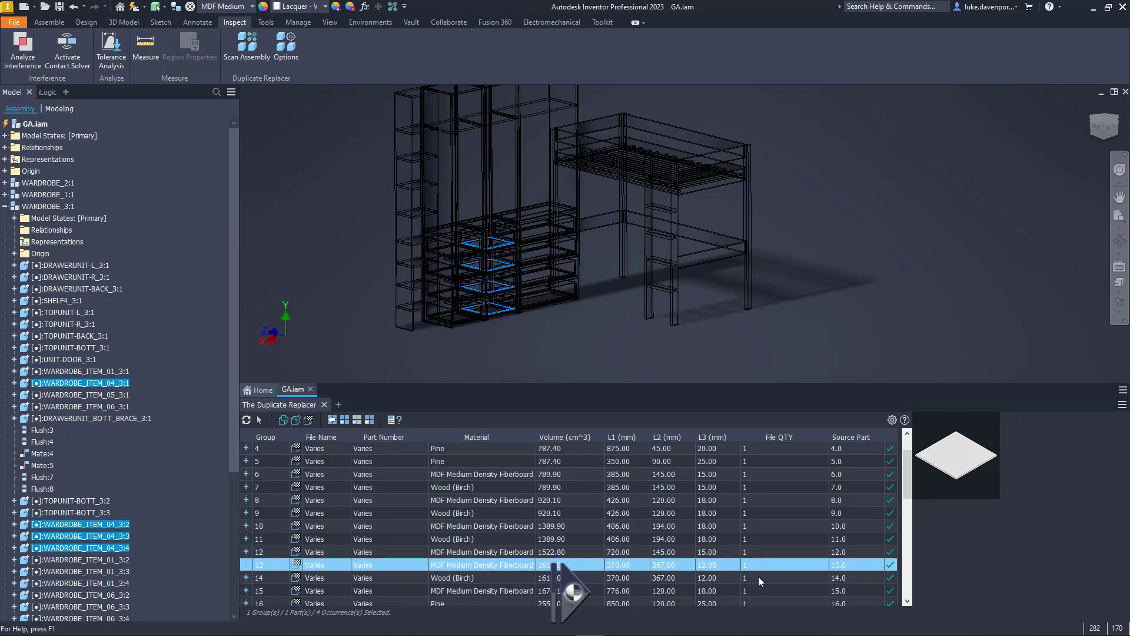
pyautogui.click(758, 578)
pyautogui.click(762, 527)
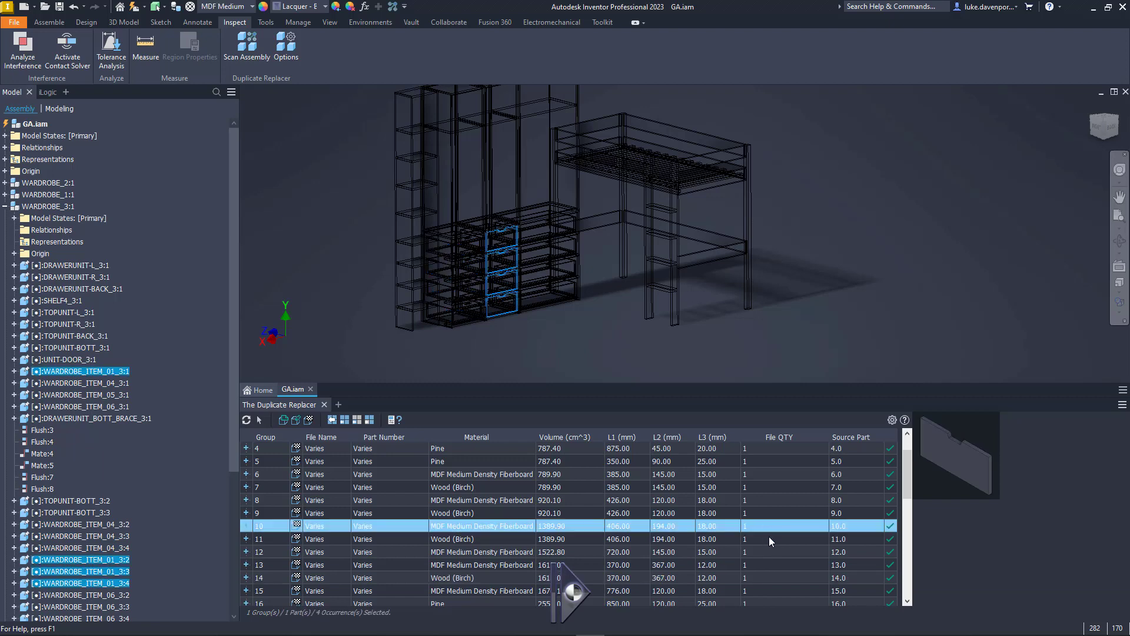
pyautogui.click(762, 513)
pyautogui.click(760, 500)
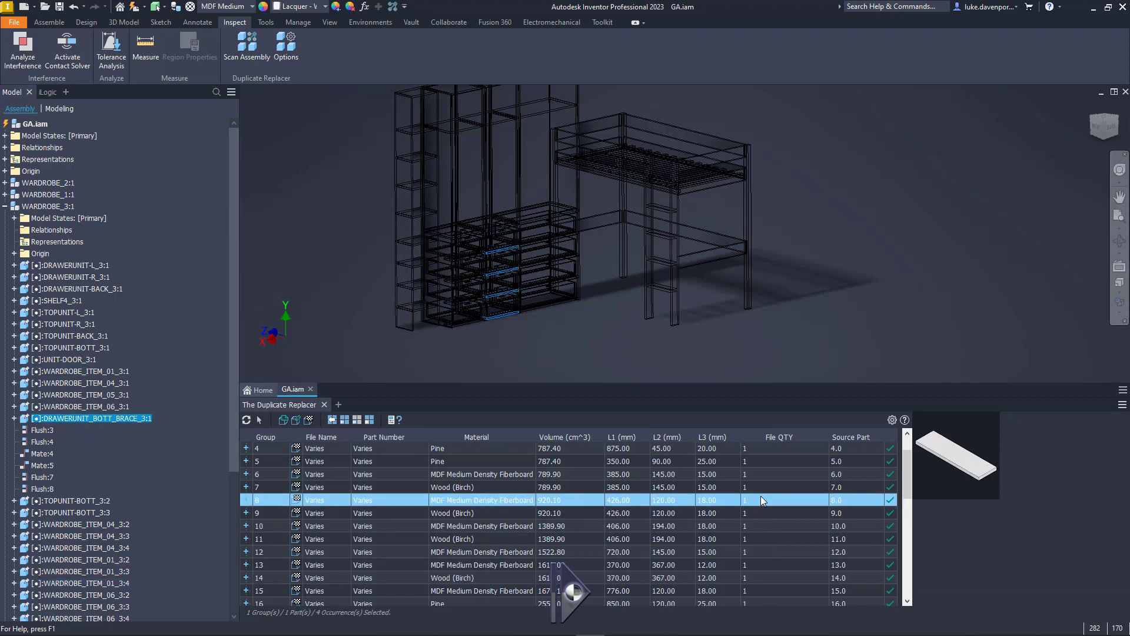
# - Select group 7, inspect its part file and occurrence quantity in the detailed view, and return to the group list
pyautogui.click(760, 487)
pyautogui.scroll(1, 760, 486)
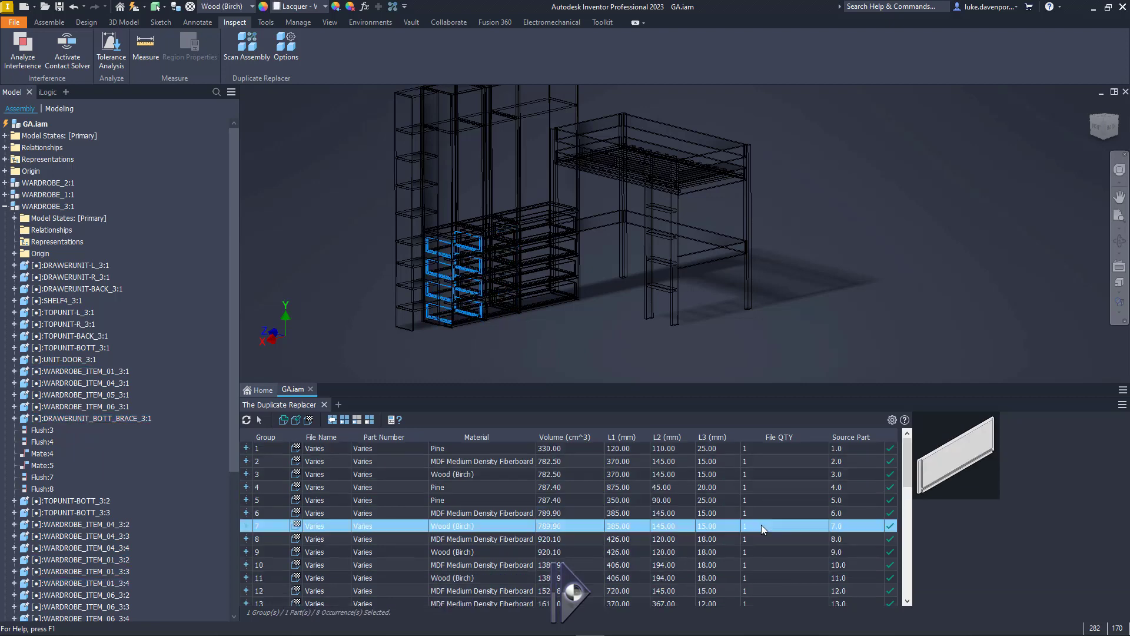
pyautogui.click(246, 526)
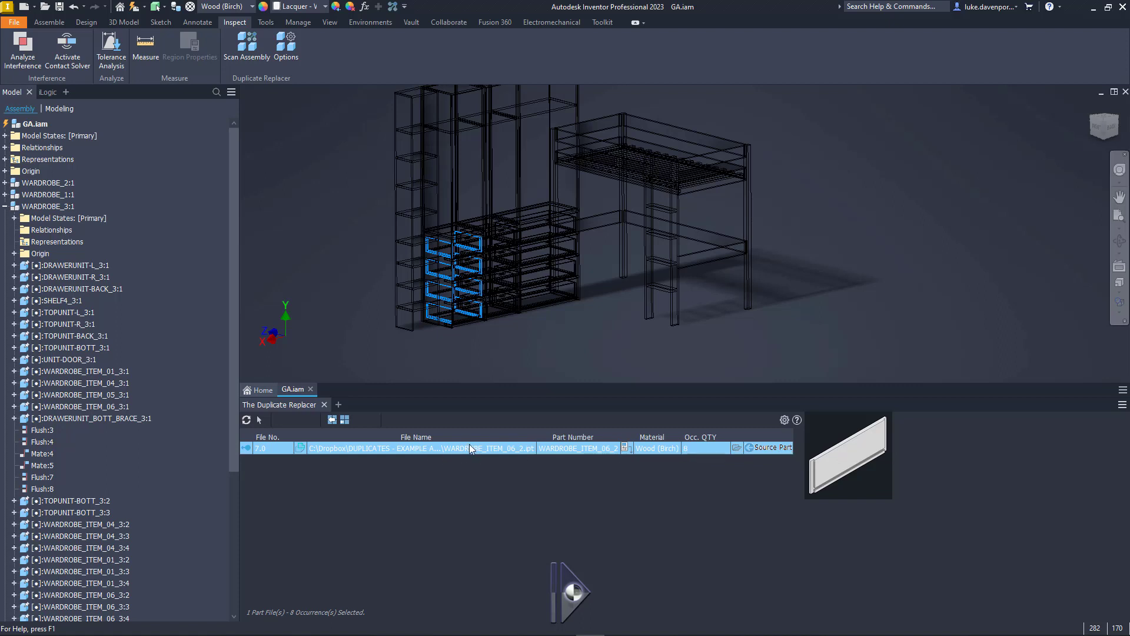
pyautogui.click(247, 448)
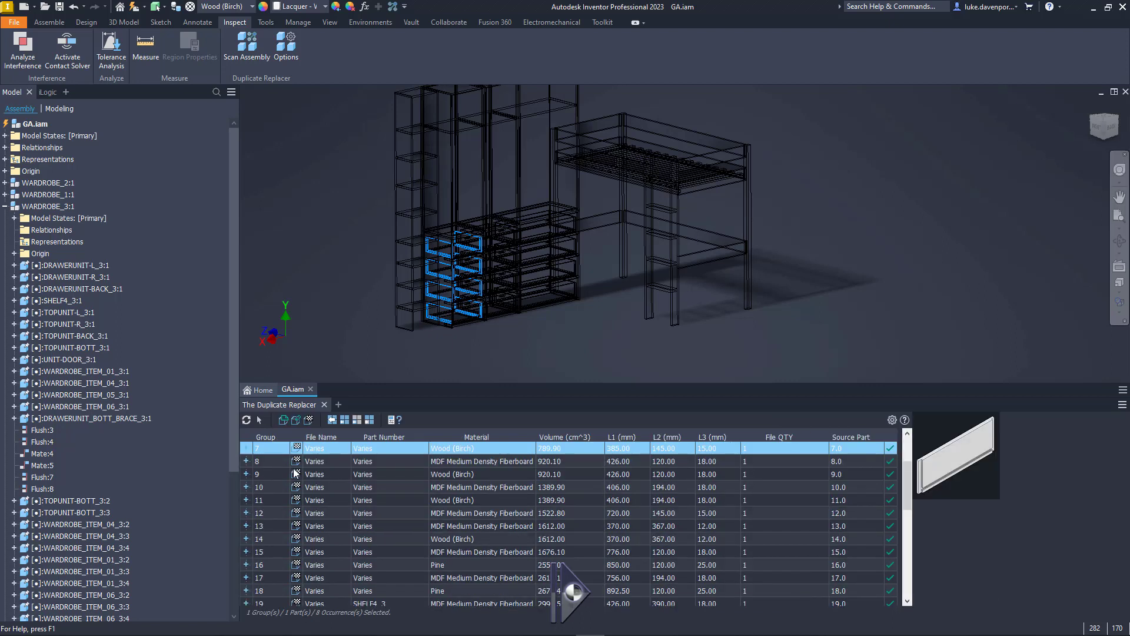
# - Close the Duplicate Replacer and set the assembly's visual style to Shaded with edges
pyautogui.click(324, 405)
pyautogui.scroll(2, 648, 353)
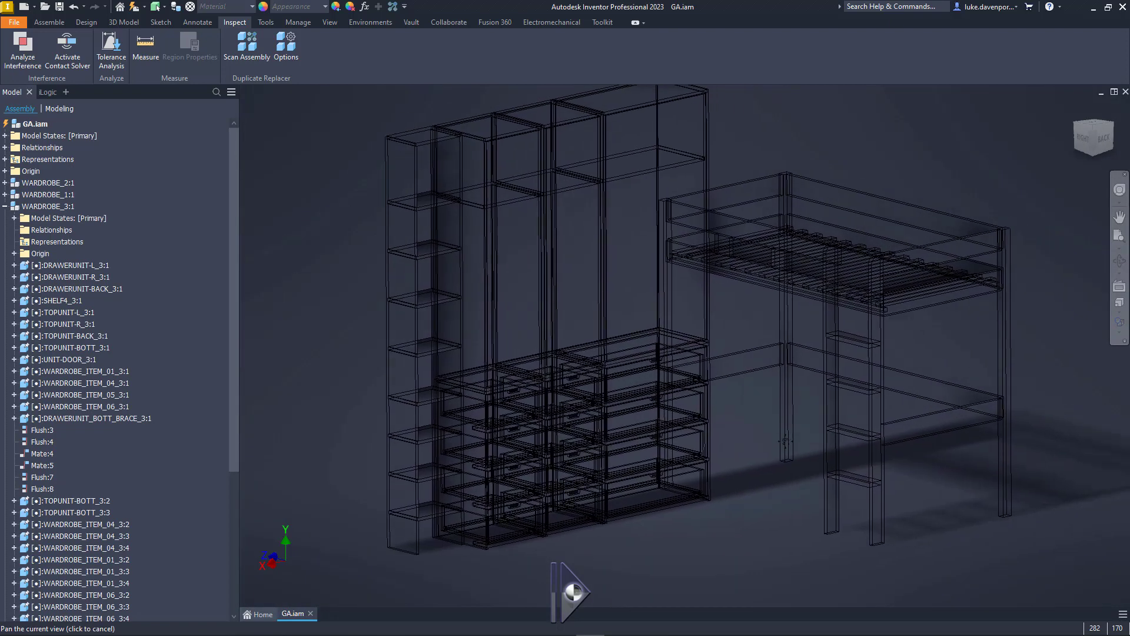
pyautogui.click(49, 22)
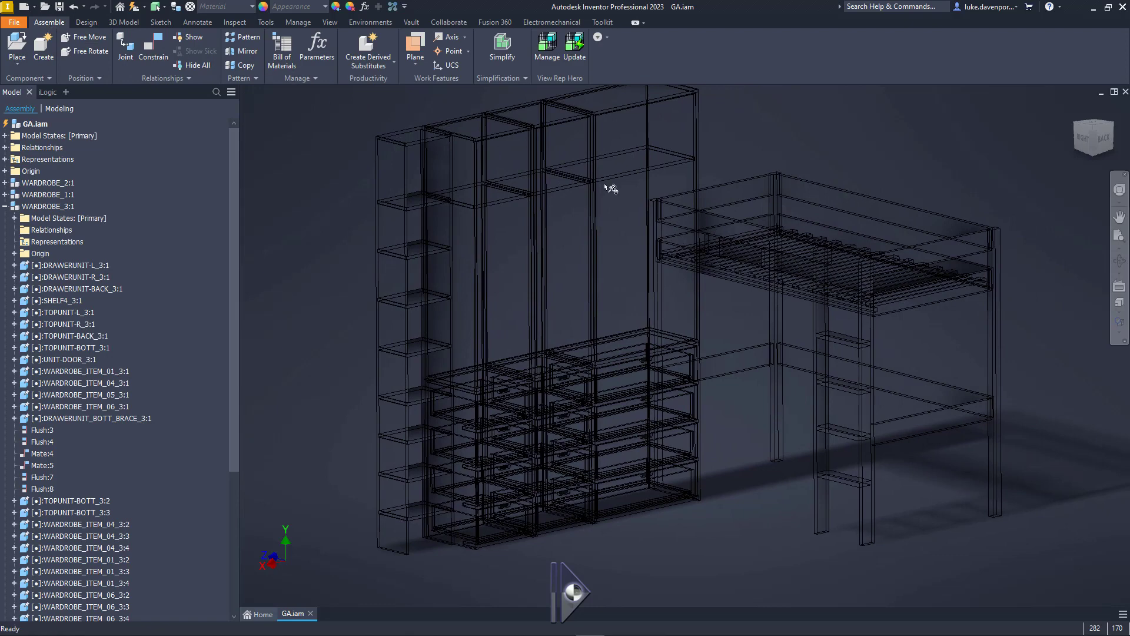
pyautogui.click(1119, 322)
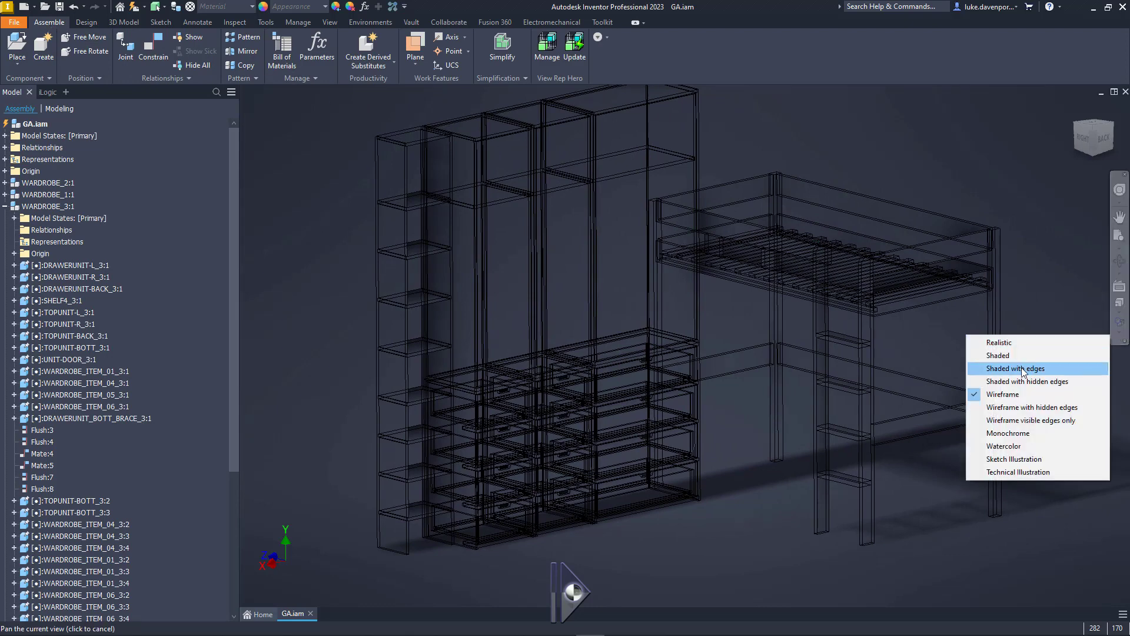
pyautogui.click(1015, 369)
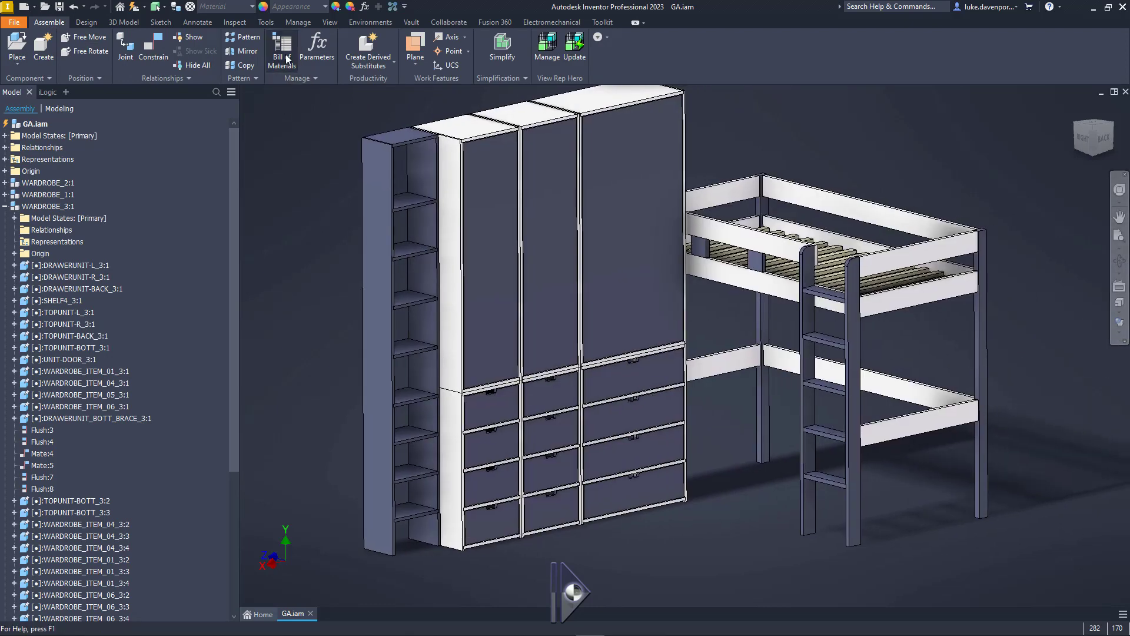
# - Open the assembly's bill of materials, widen the quantity column, review the part quantities throughout the parts-only list, and close it
pyautogui.click(287, 58)
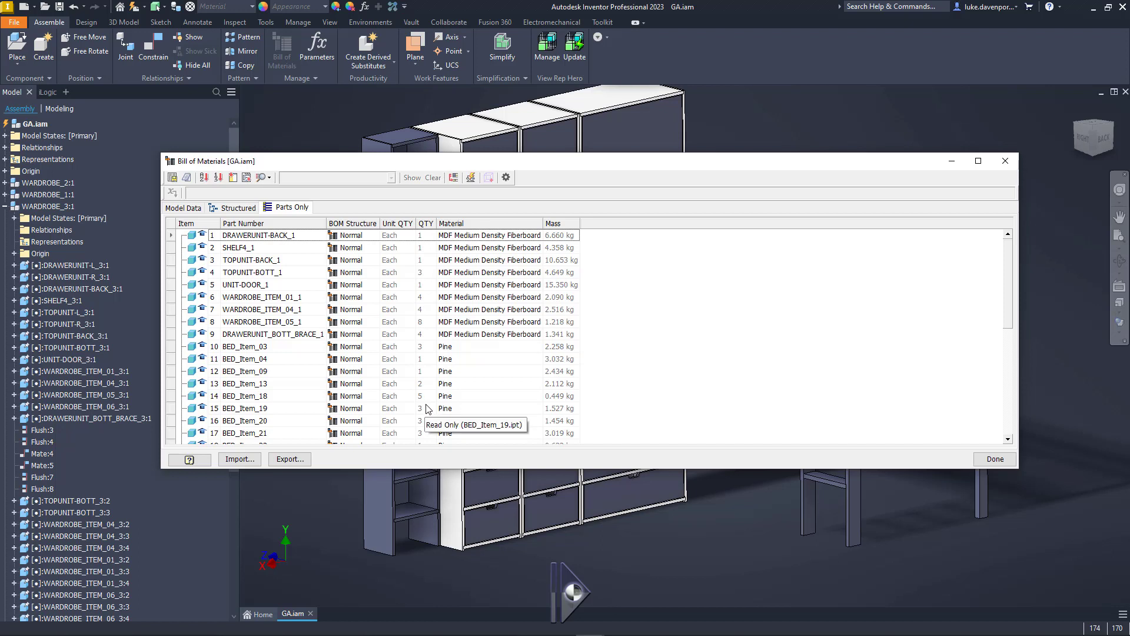
pyautogui.moveTo(436, 224); pyautogui.dragTo(452, 224)
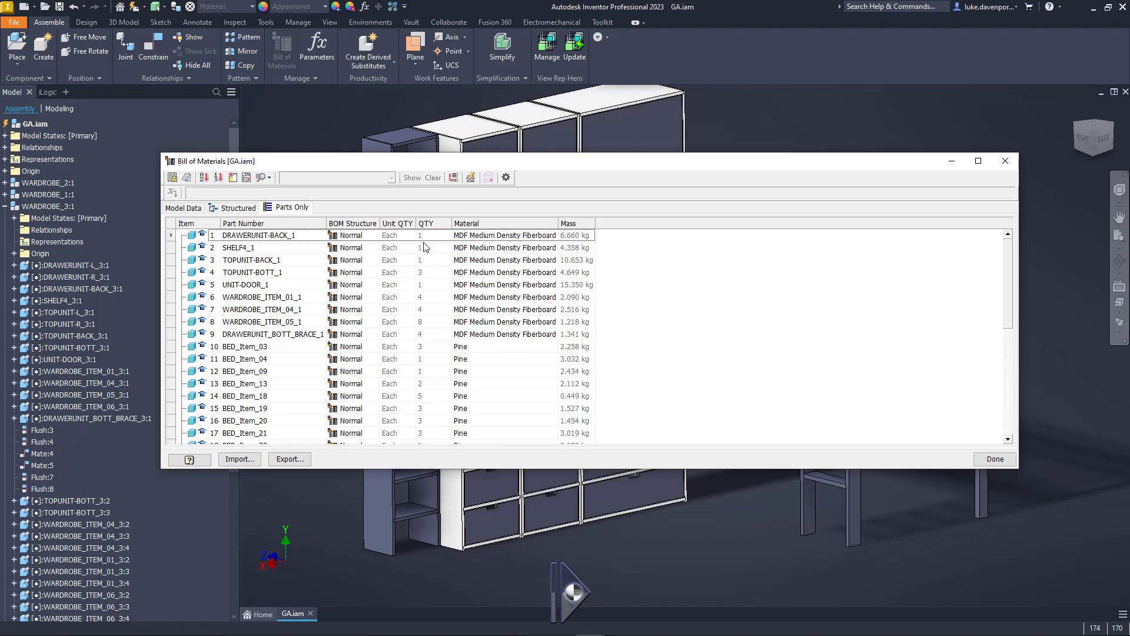
pyautogui.scroll(-3, 424, 253)
pyautogui.scroll(-3, 428, 297)
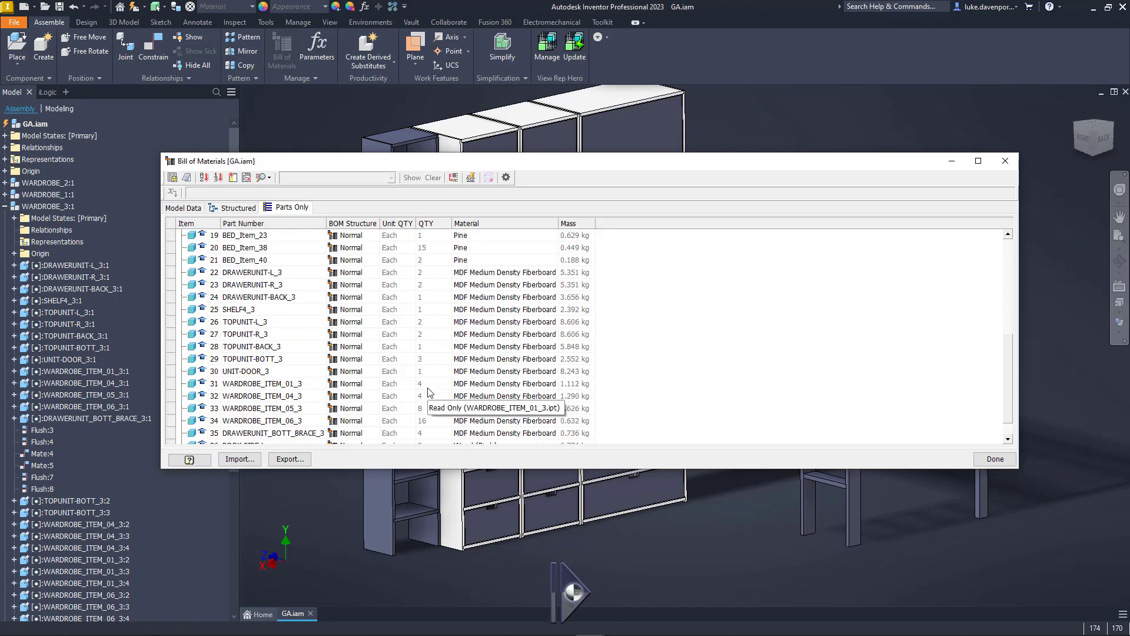
pyautogui.scroll(-1, 430, 394)
pyautogui.scroll(5, 430, 412)
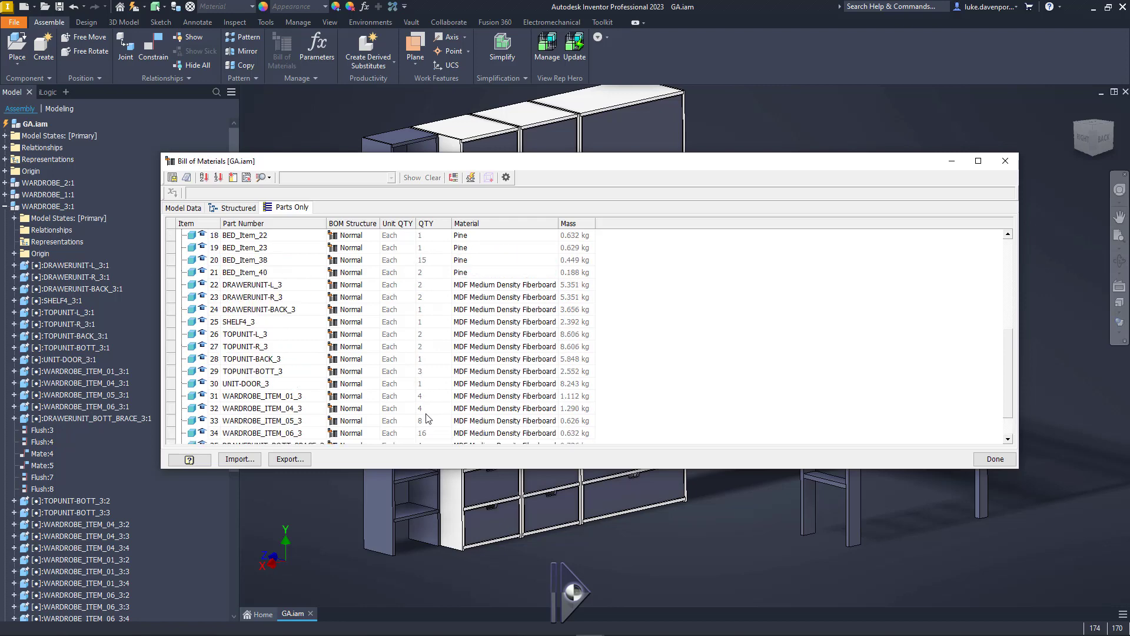
pyautogui.click(995, 459)
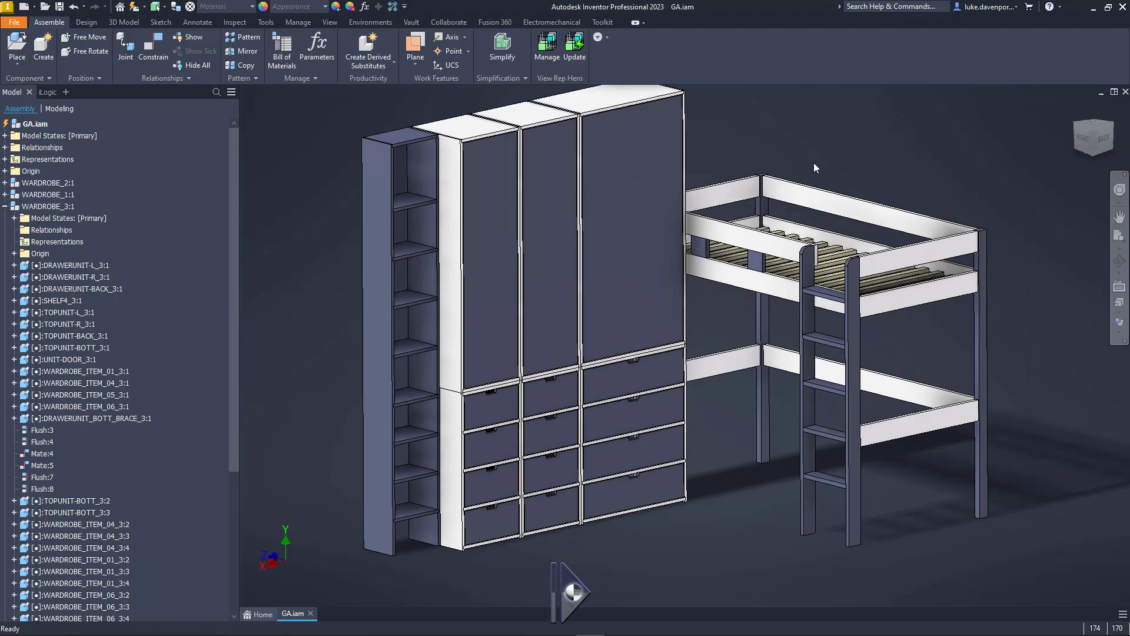
pyautogui.moveTo(814, 163); pyautogui.dragTo(806, 163, button='middle')
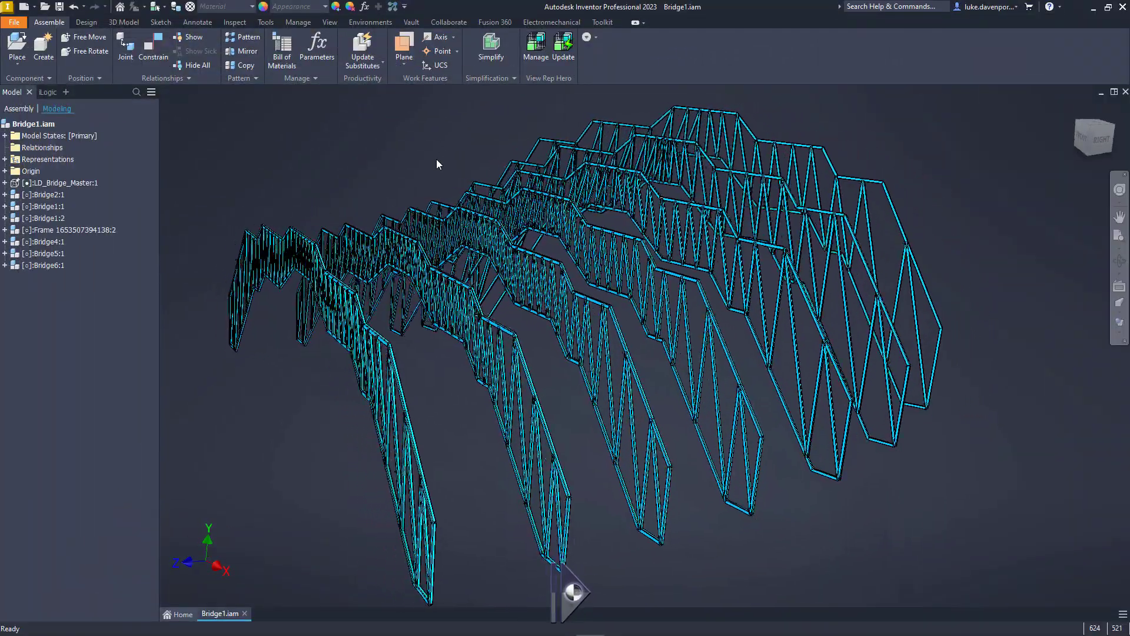
# - Run the Duplicate Replacer on the Bridge1.iam assembly and sort its groups by file quantity in descending order
pyautogui.click(393, 7)
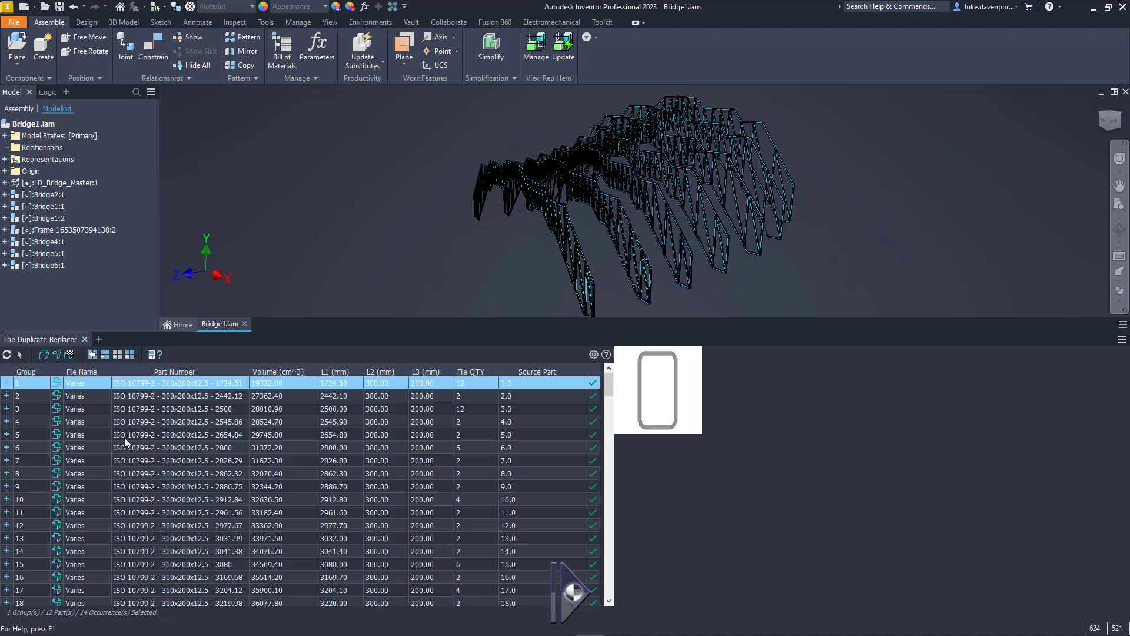
pyautogui.click(7, 356)
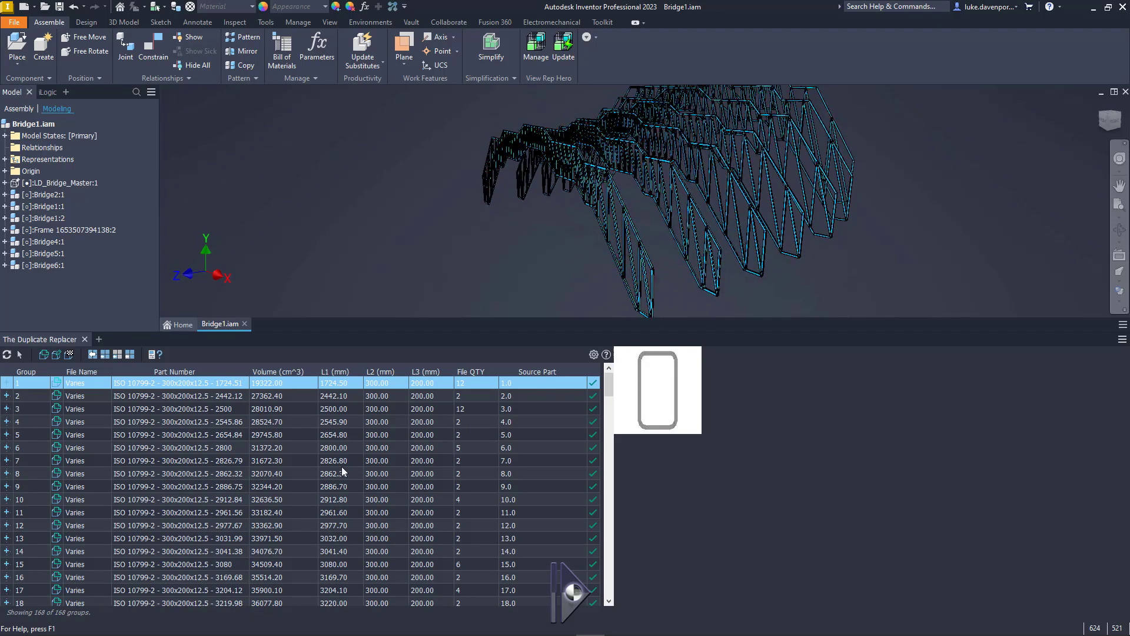
pyautogui.click(474, 372)
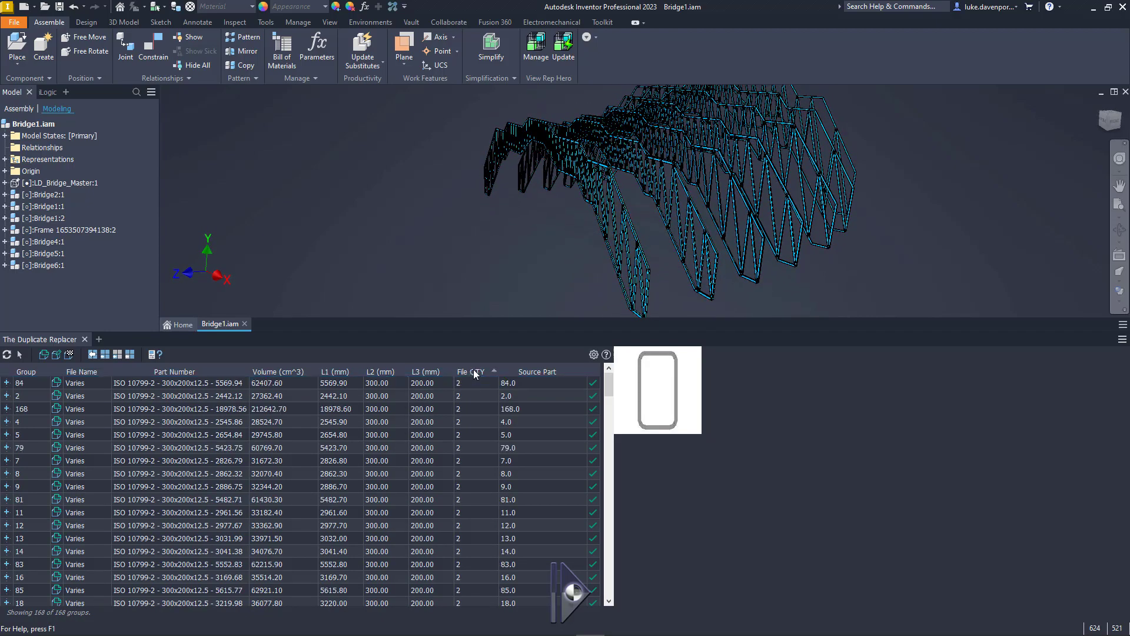
pyautogui.click(473, 373)
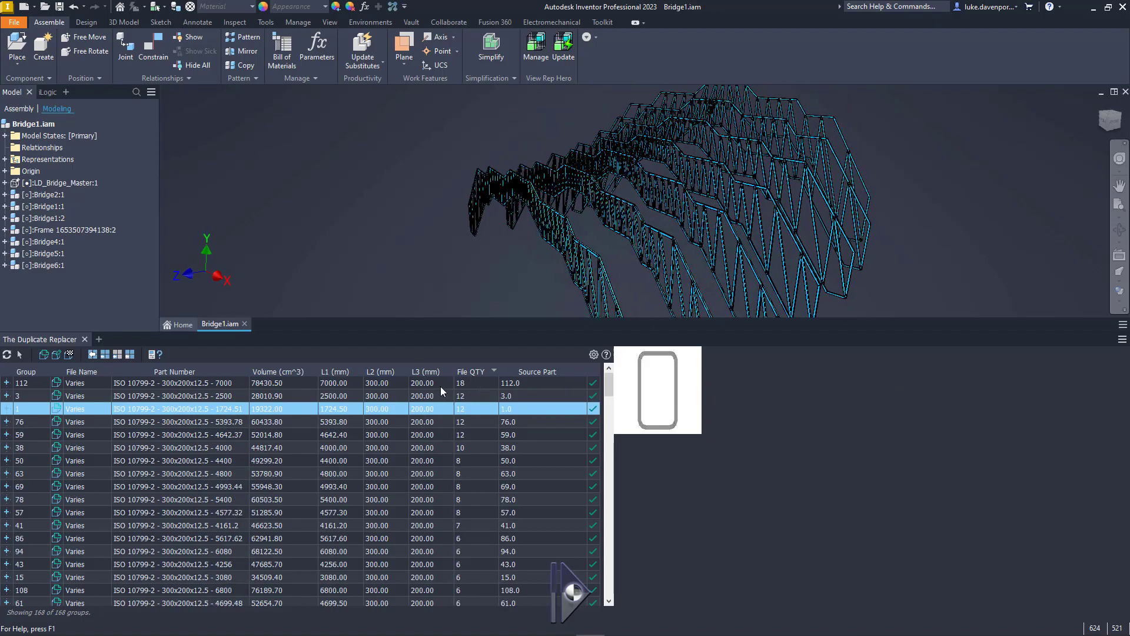
pyautogui.moveTo(550, 330); pyautogui.dragTo(534, 380)
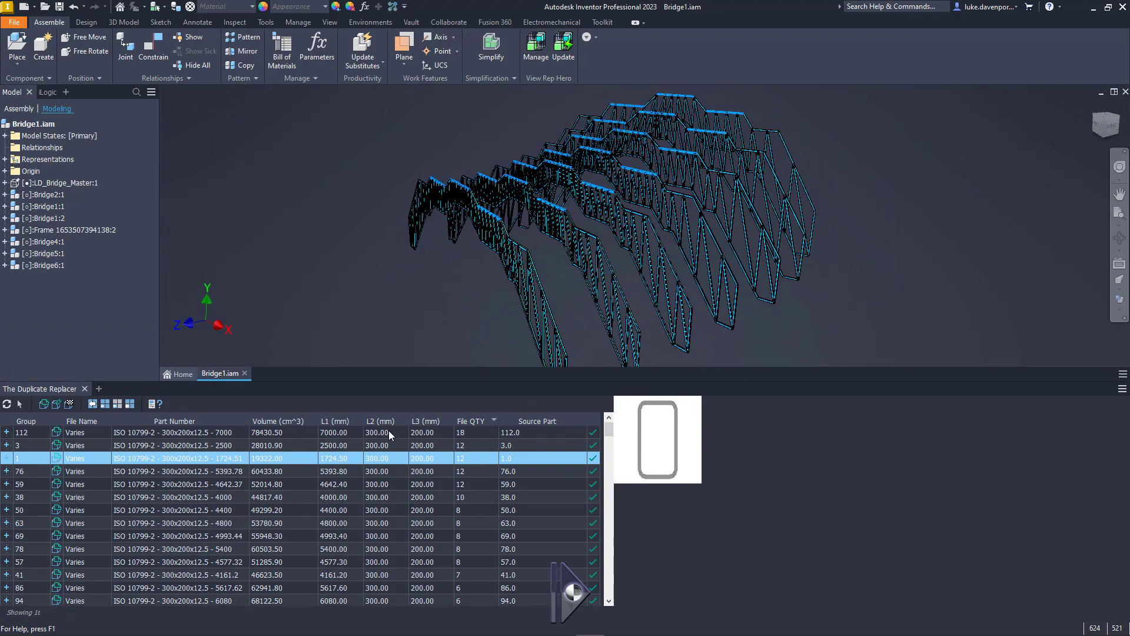
# - Select individual duplicate groups such as 112, 76, 59 and 38 to see where their members sit in the bridge
pyautogui.click(389, 432)
pyautogui.click(379, 444)
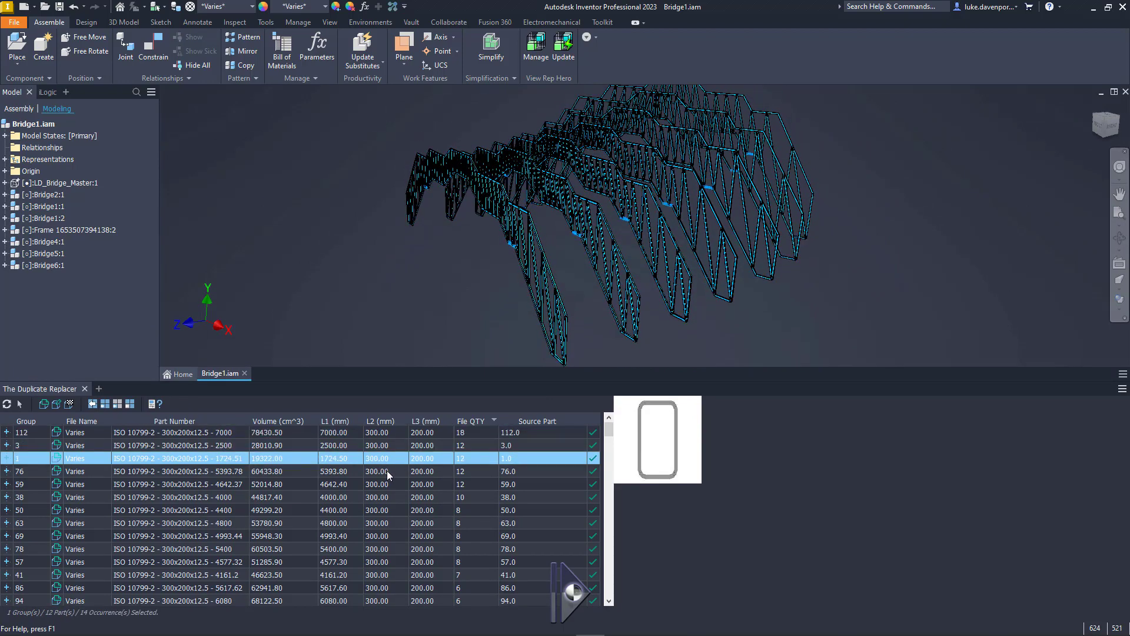
pyautogui.click(387, 471)
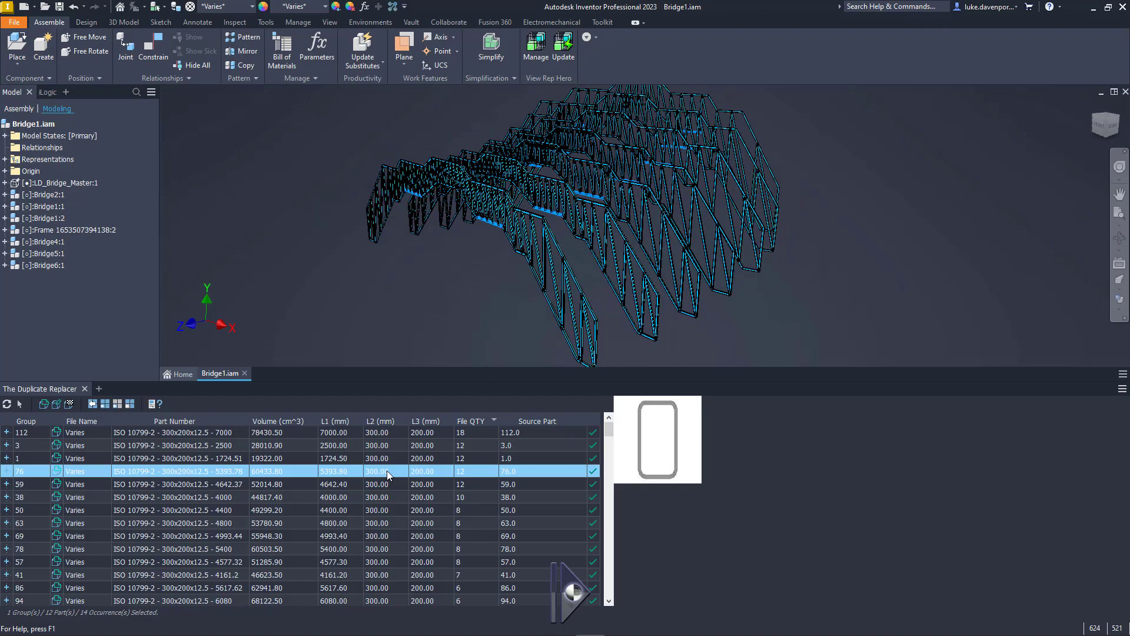
pyautogui.click(386, 485)
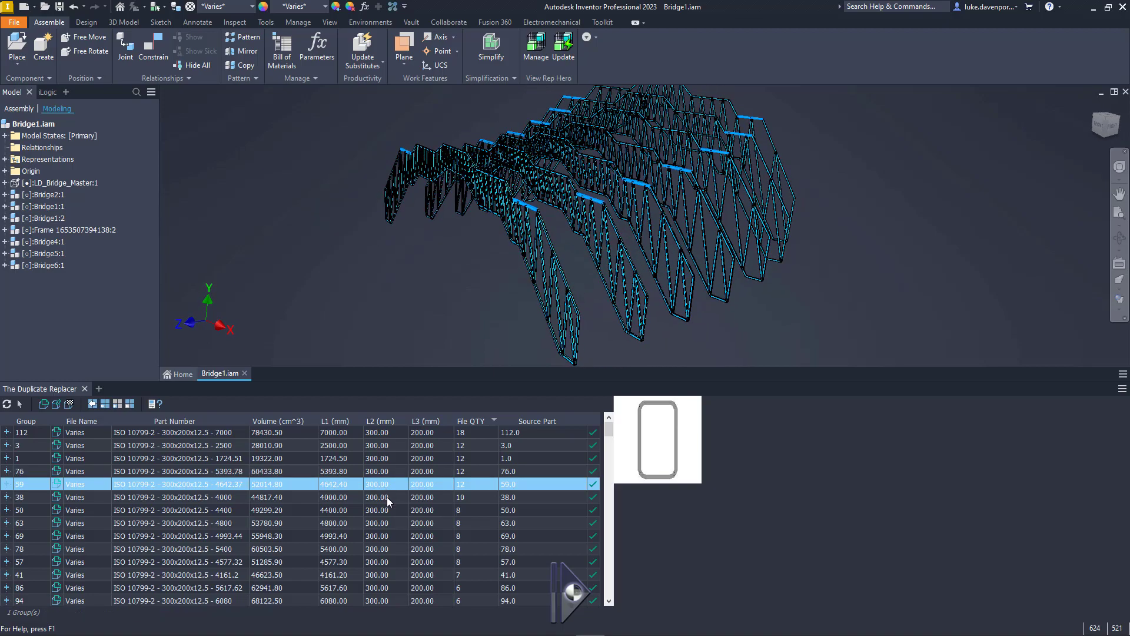
pyautogui.click(386, 497)
pyautogui.click(386, 509)
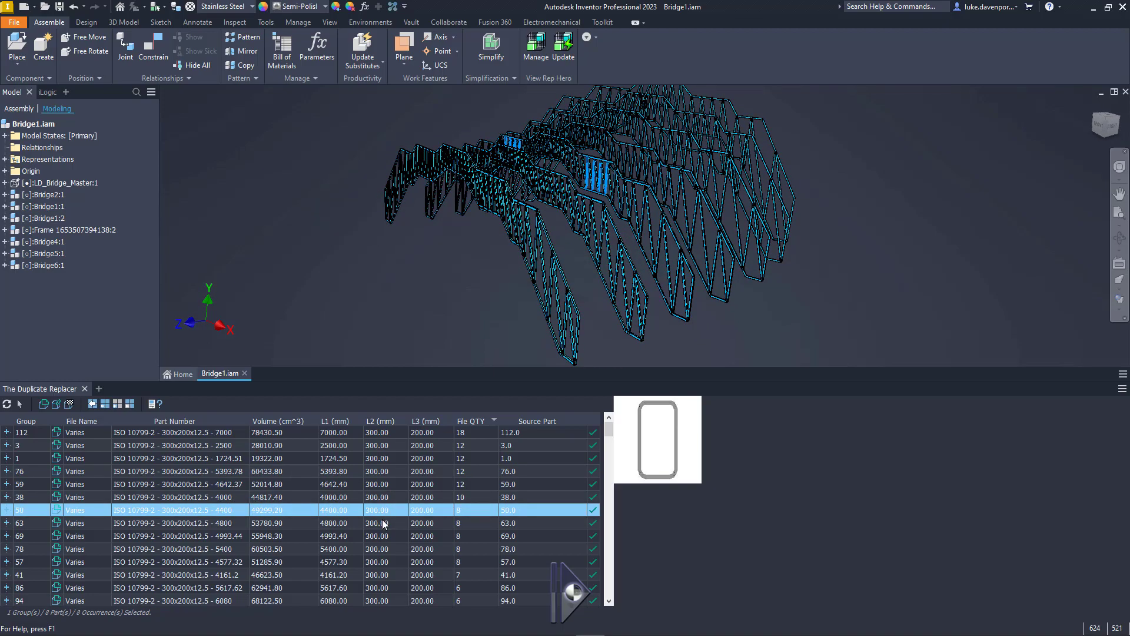
pyautogui.click(383, 524)
pyautogui.click(386, 538)
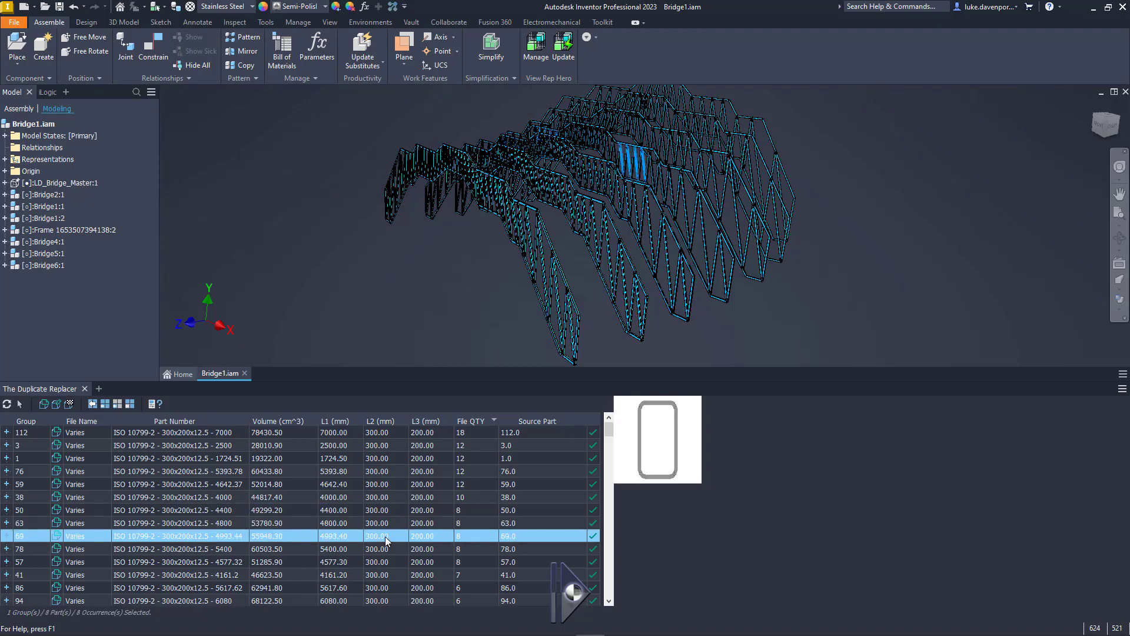
pyautogui.click(384, 550)
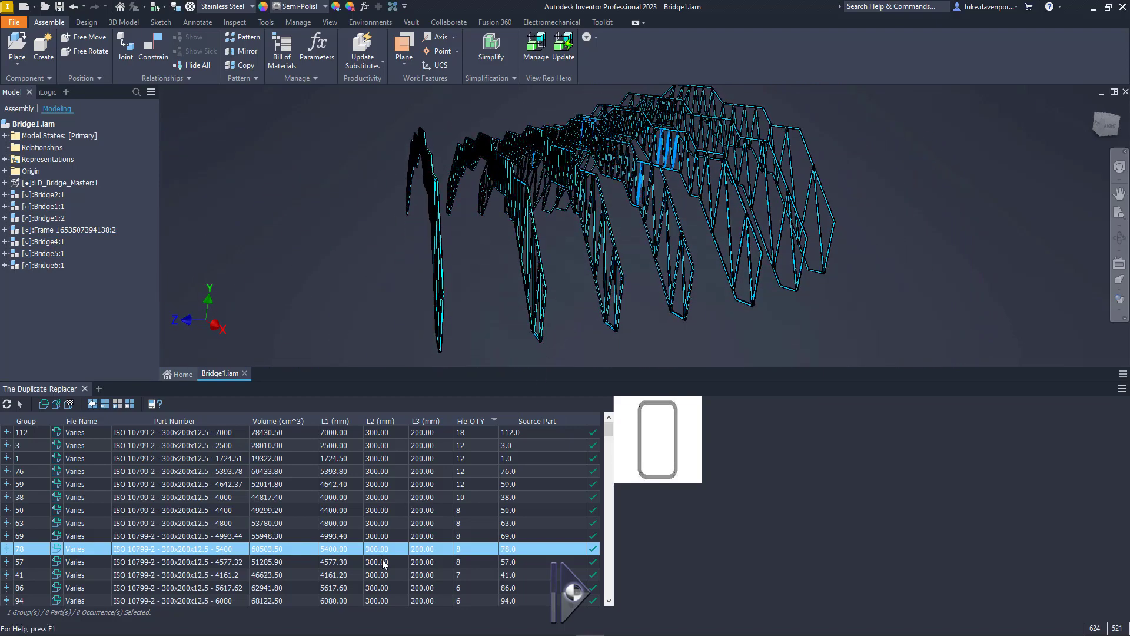
pyautogui.click(386, 496)
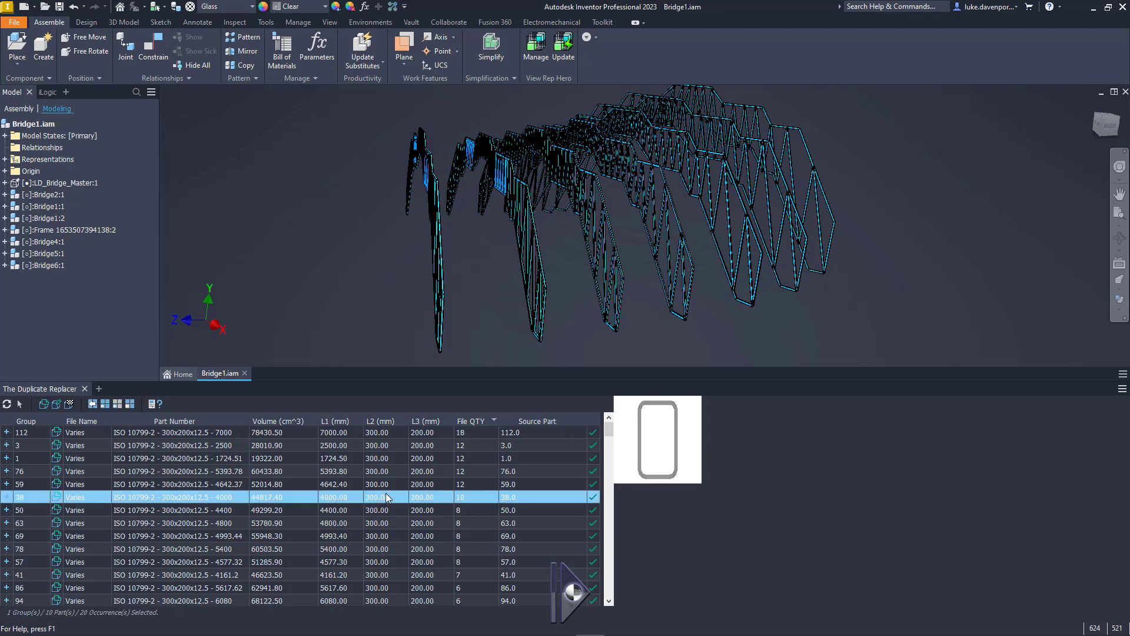
# - Select all duplicate group rows in the Duplicate Replacer, starting from group 59
pyautogui.click(387, 483)
pyautogui.rightClick(387, 484)
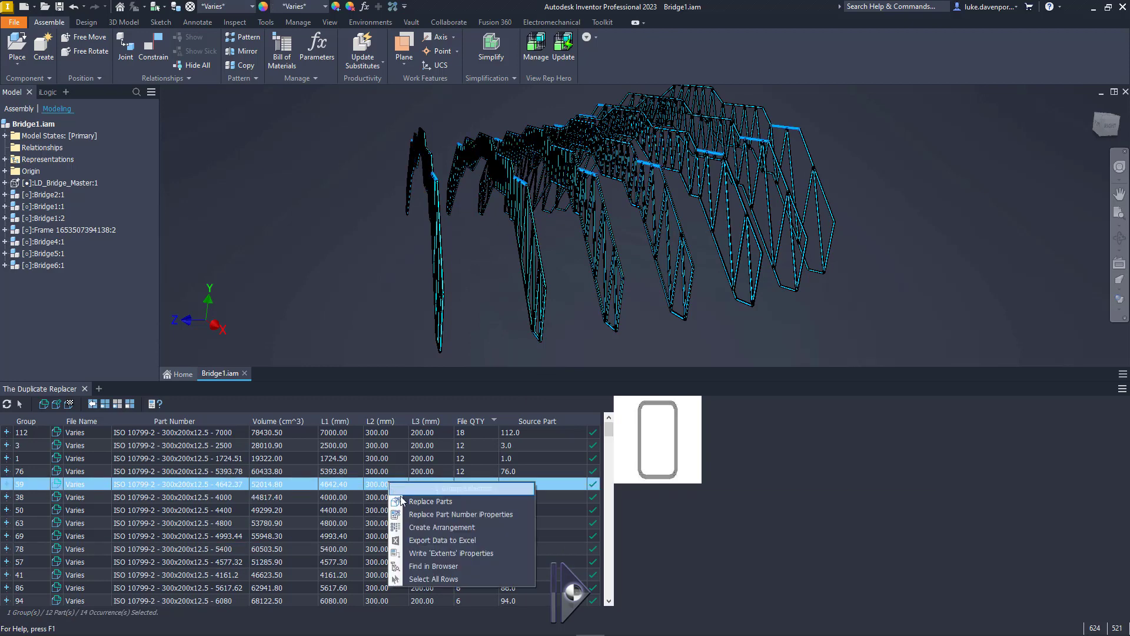
pyautogui.click(432, 579)
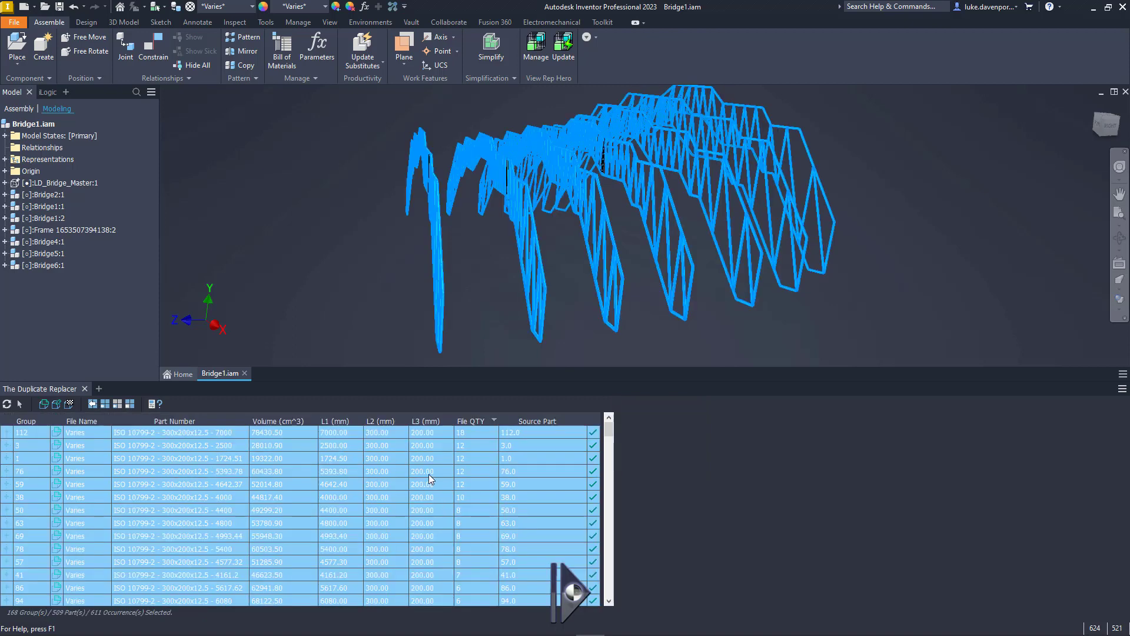
pyautogui.rightClick(431, 474)
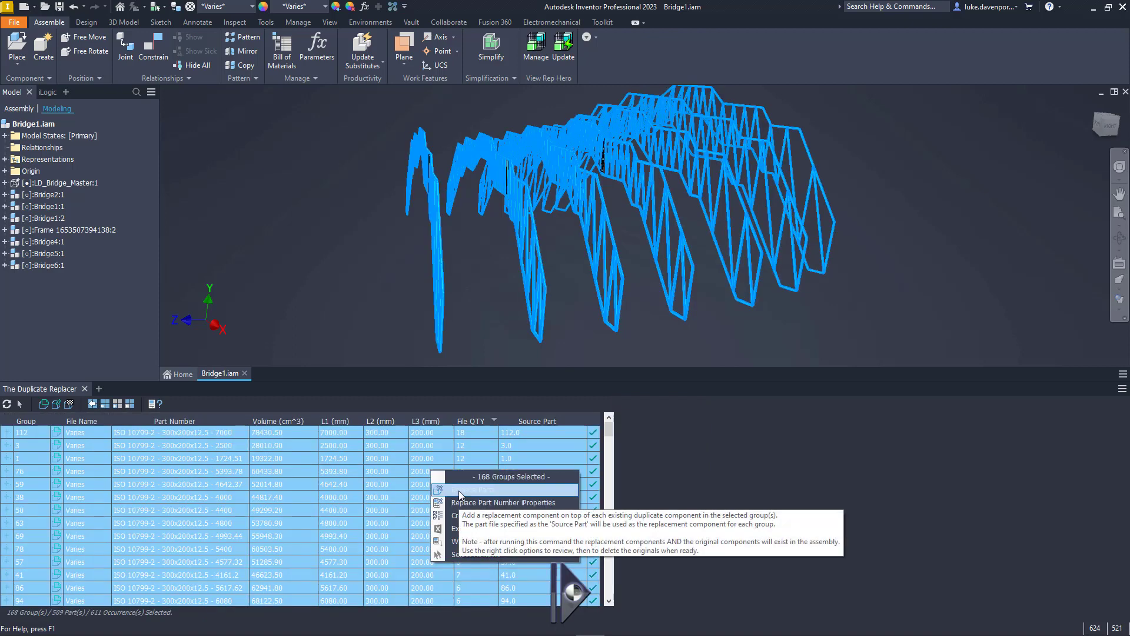
pyautogui.click(461, 495)
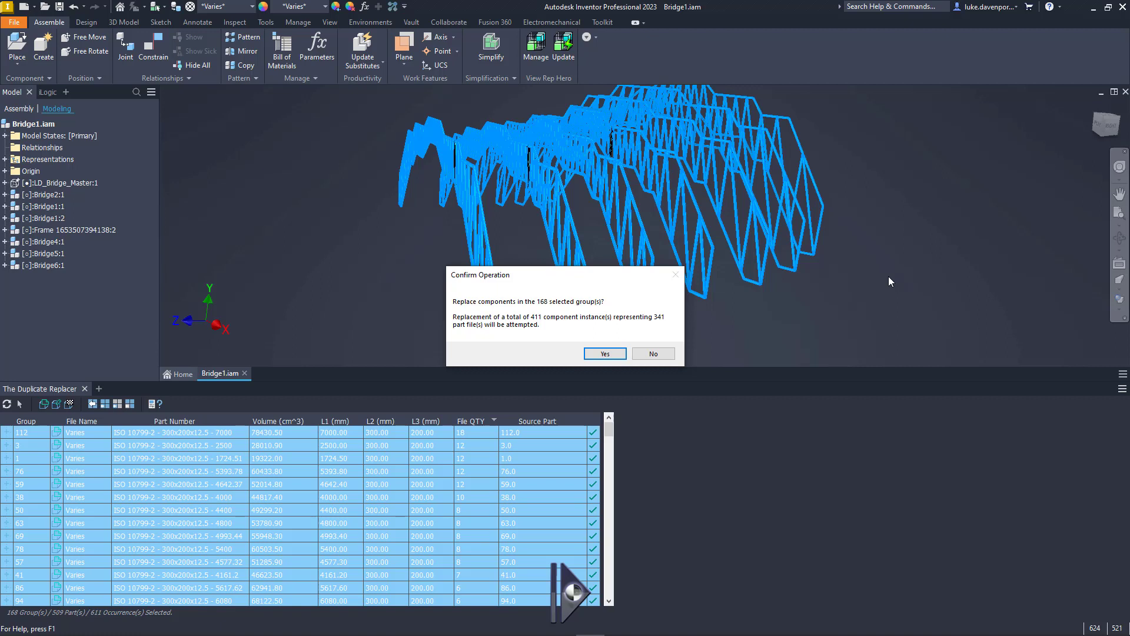
pyautogui.click(654, 354)
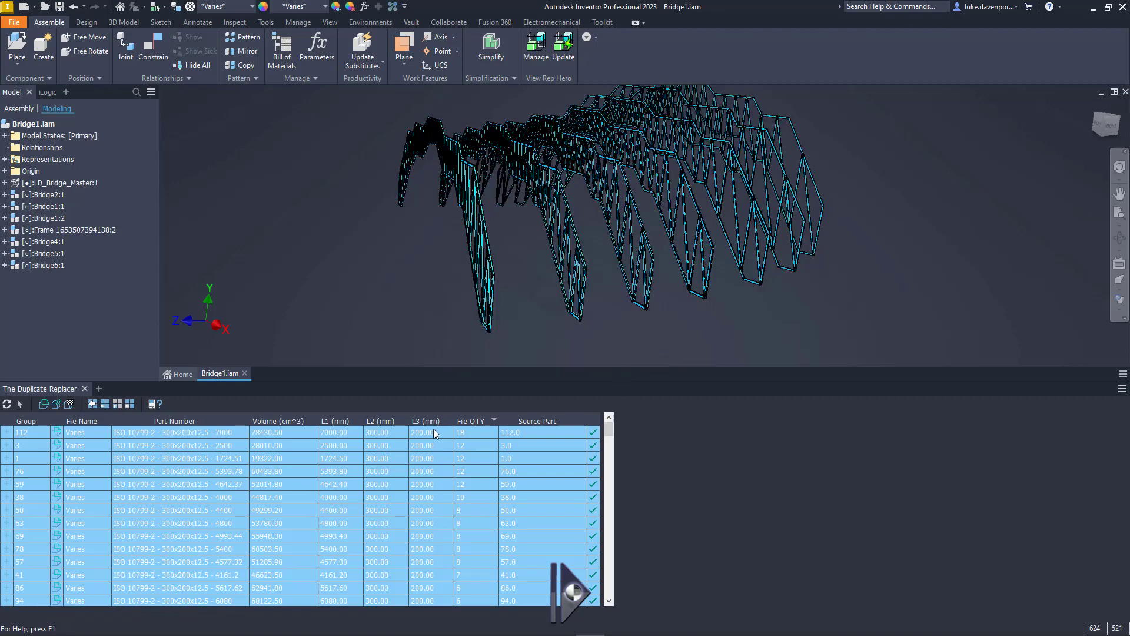
# - Create an arrangement of all selected duplicate groups in a new assembly, with the components placed in sub-assemblies
pyautogui.rightClick(391, 432)
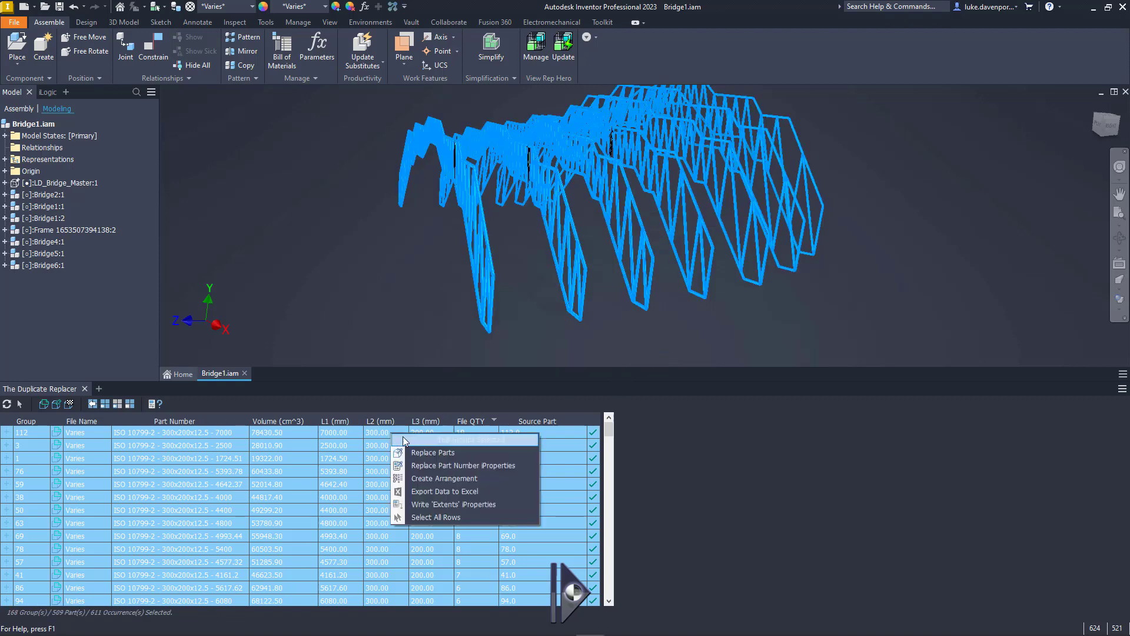
pyautogui.click(442, 479)
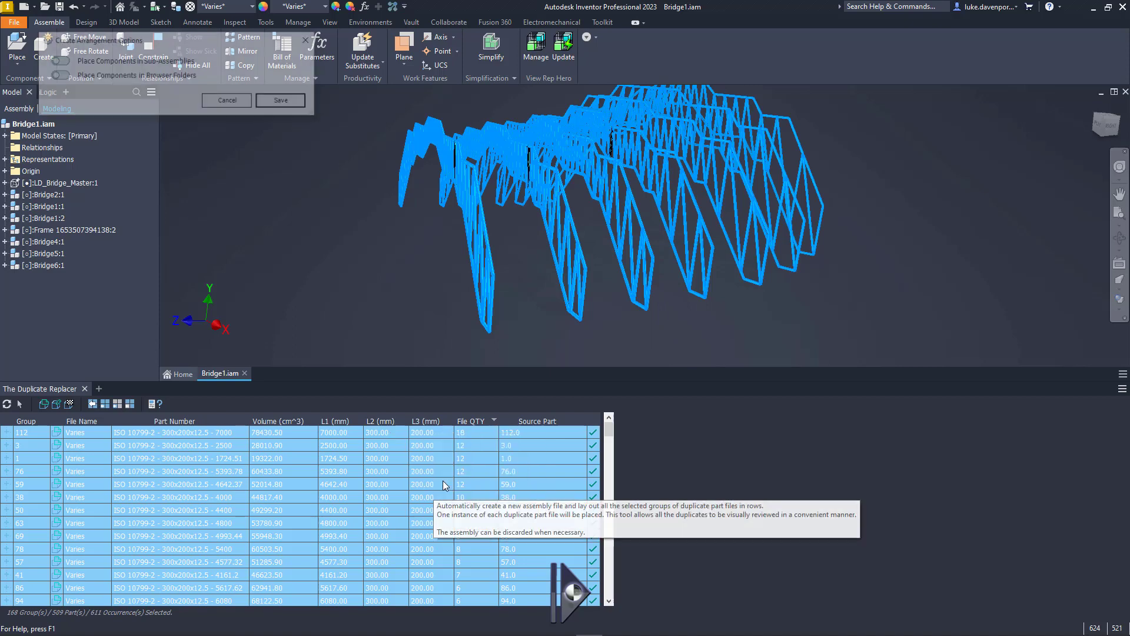
pyautogui.moveTo(195, 41); pyautogui.dragTo(335, 81)
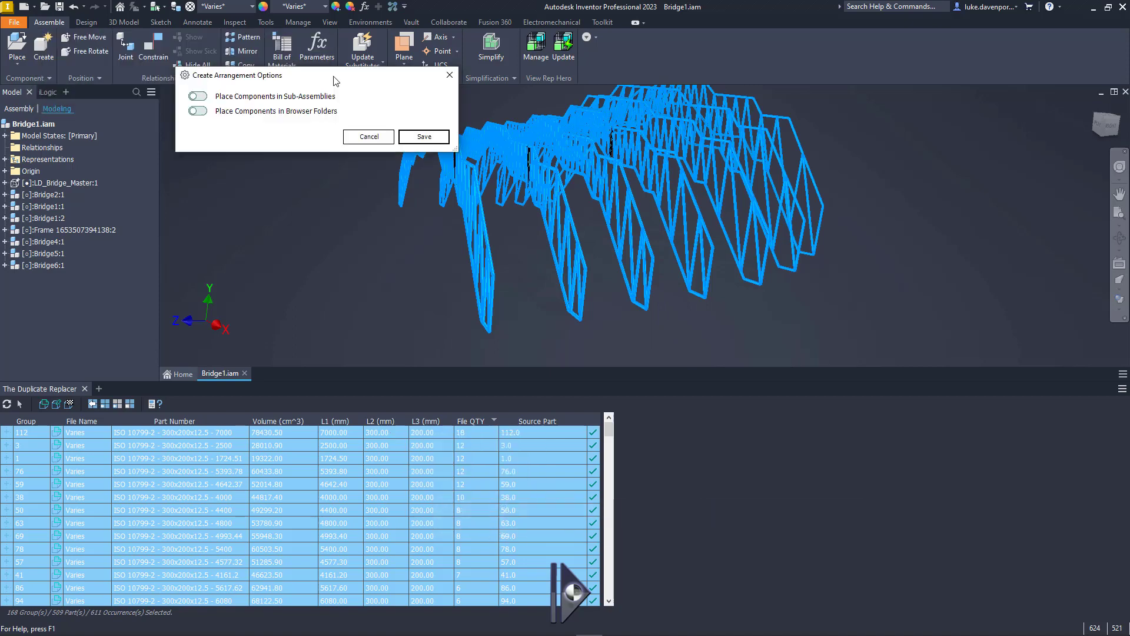
pyautogui.click(198, 98)
pyautogui.click(198, 112)
pyautogui.click(198, 95)
pyautogui.click(421, 139)
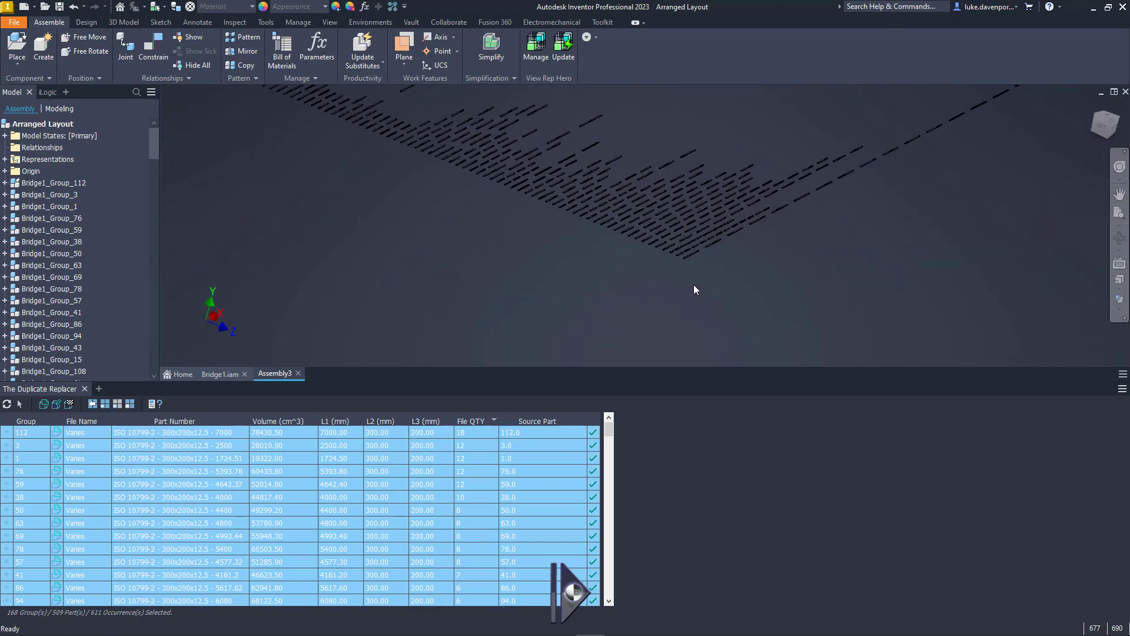
# - Examine the arranged layout by selecting Bridge1_Group_112 and its 7000 mm frame members one by one, widening the model browser to read their names
pyautogui.click(663, 302)
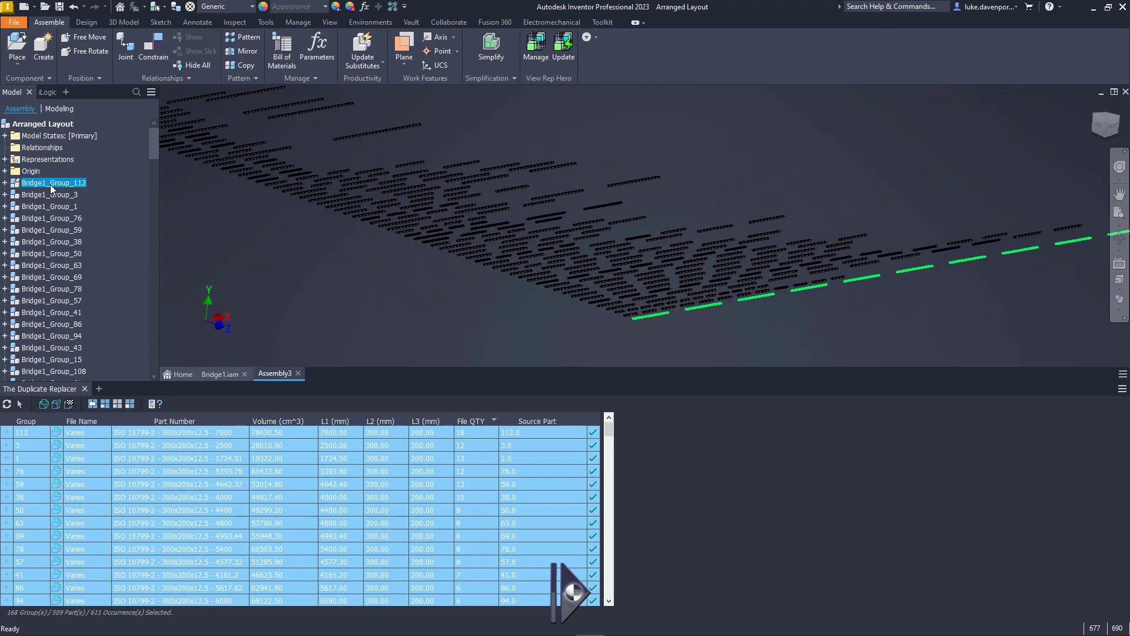
pyautogui.click(367, 233)
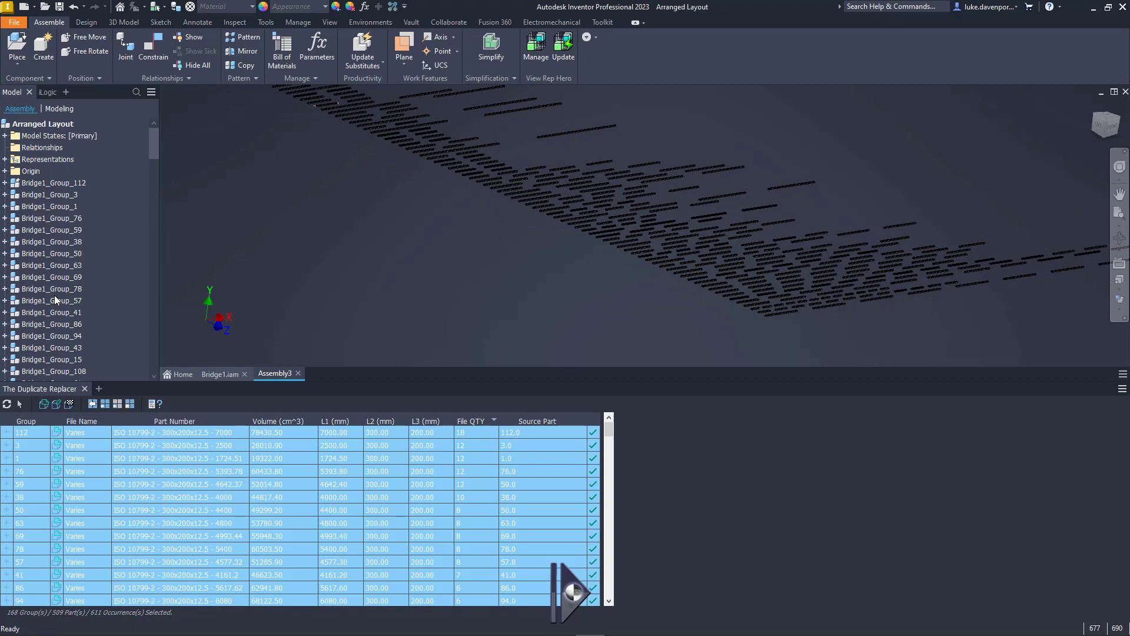
pyautogui.scroll(-1, 119, 157)
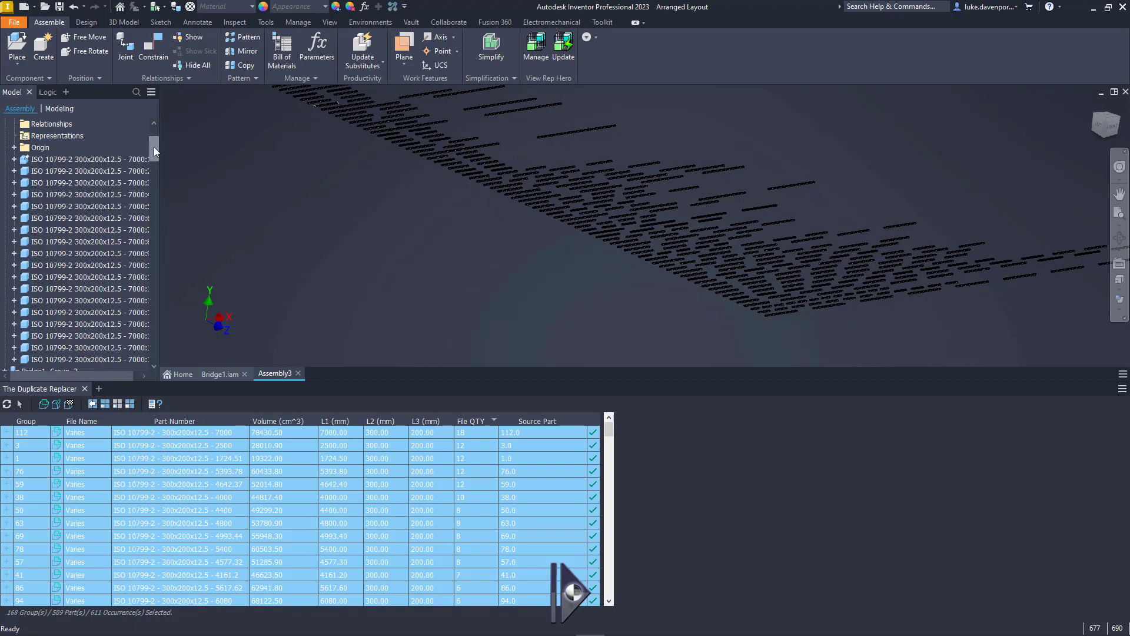
pyautogui.click(84, 158)
pyautogui.click(78, 171)
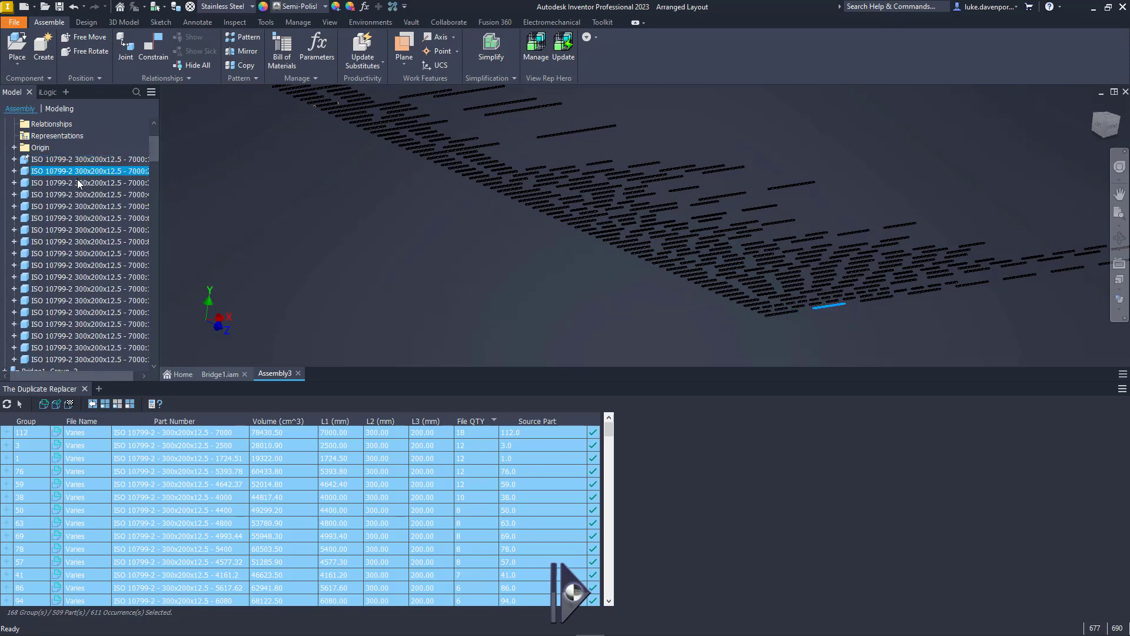
pyautogui.click(81, 183)
pyautogui.moveTo(159, 175); pyautogui.dragTo(231, 177)
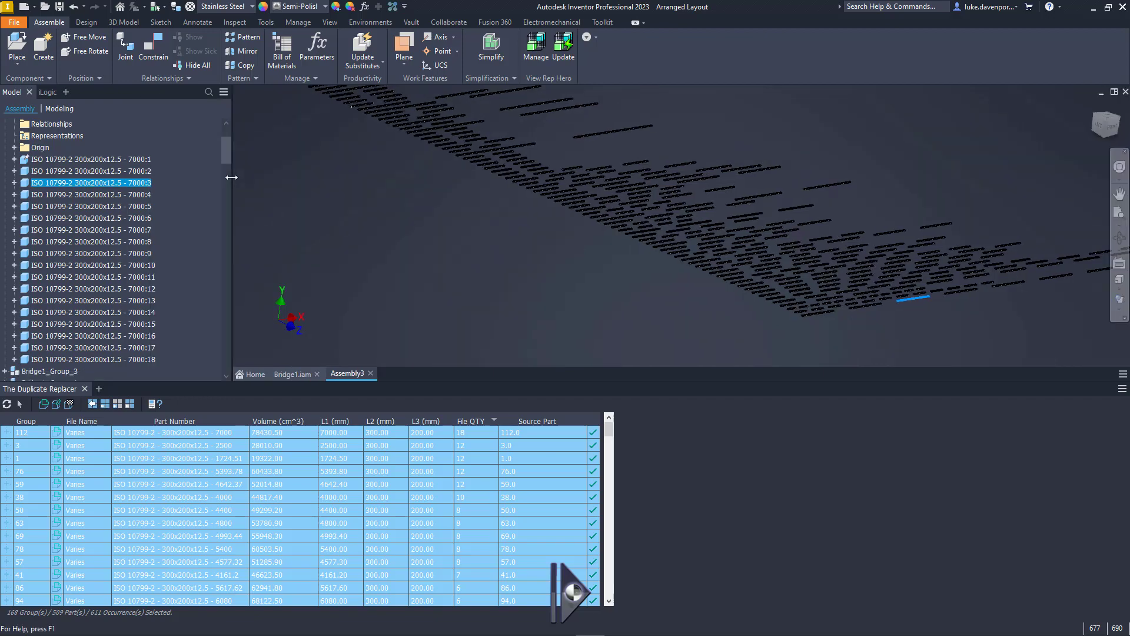
pyautogui.click(115, 195)
pyautogui.click(114, 206)
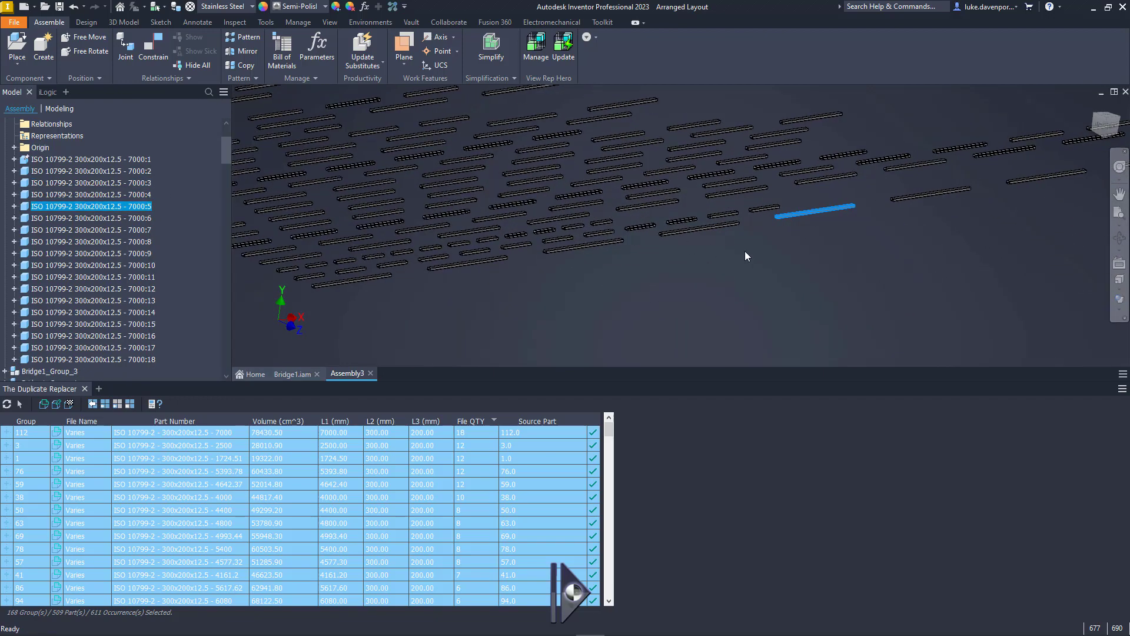
pyautogui.click(748, 255)
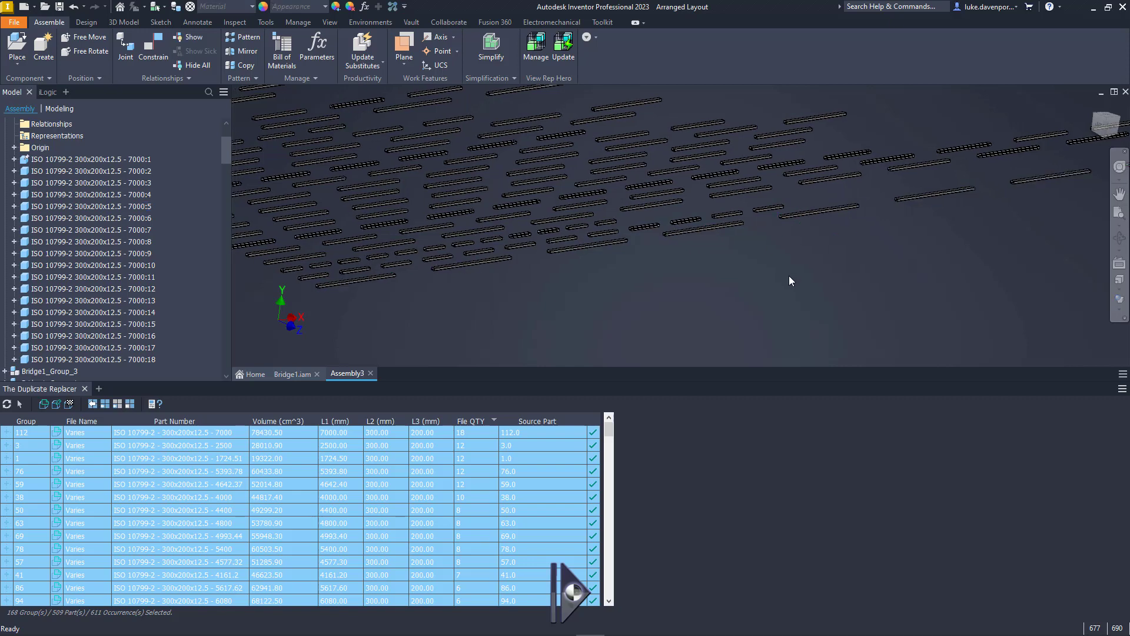
# - Open the iProperties of the fifth 7000 mm frame member in the Group 112 row
pyautogui.rightClick(788, 275)
pyautogui.press('Escape')
pyautogui.click(803, 214)
pyautogui.rightClick(804, 218)
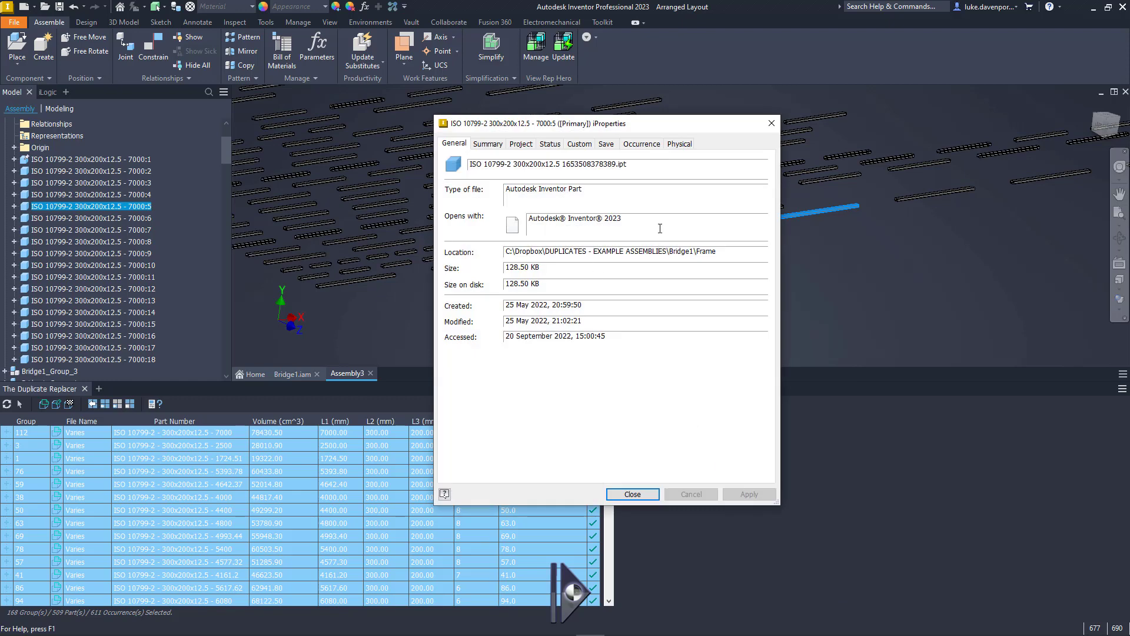
# - Close the fifth member's iProperties and check the file name in the iProperties of the fourth 7000 mm frame member
pyautogui.click(771, 122)
pyautogui.rightClick(710, 225)
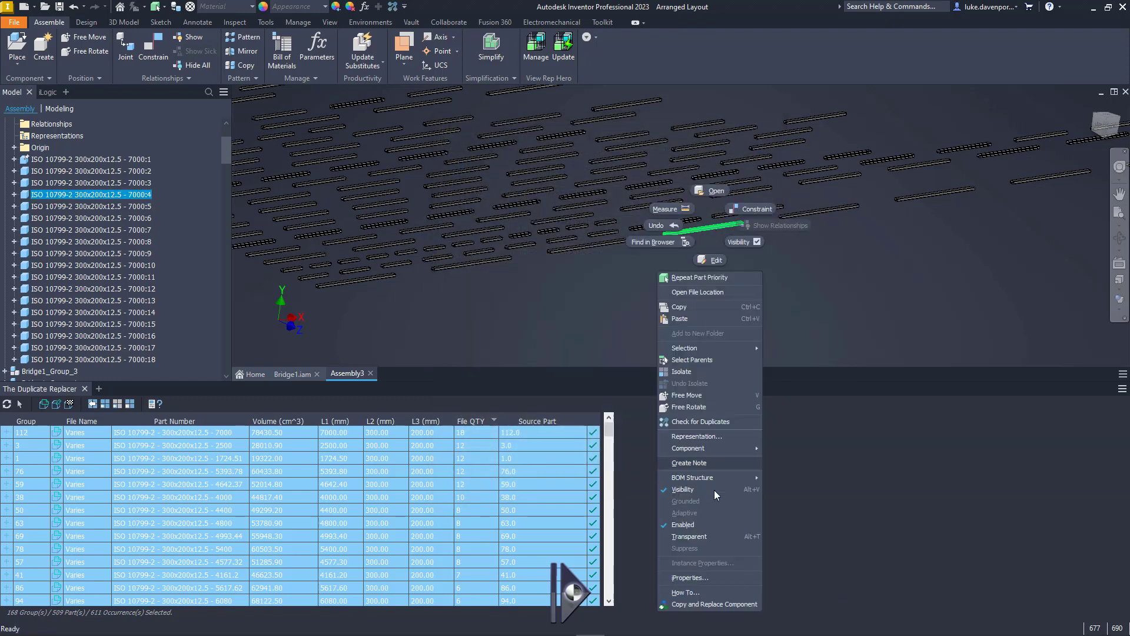
pyautogui.click(688, 578)
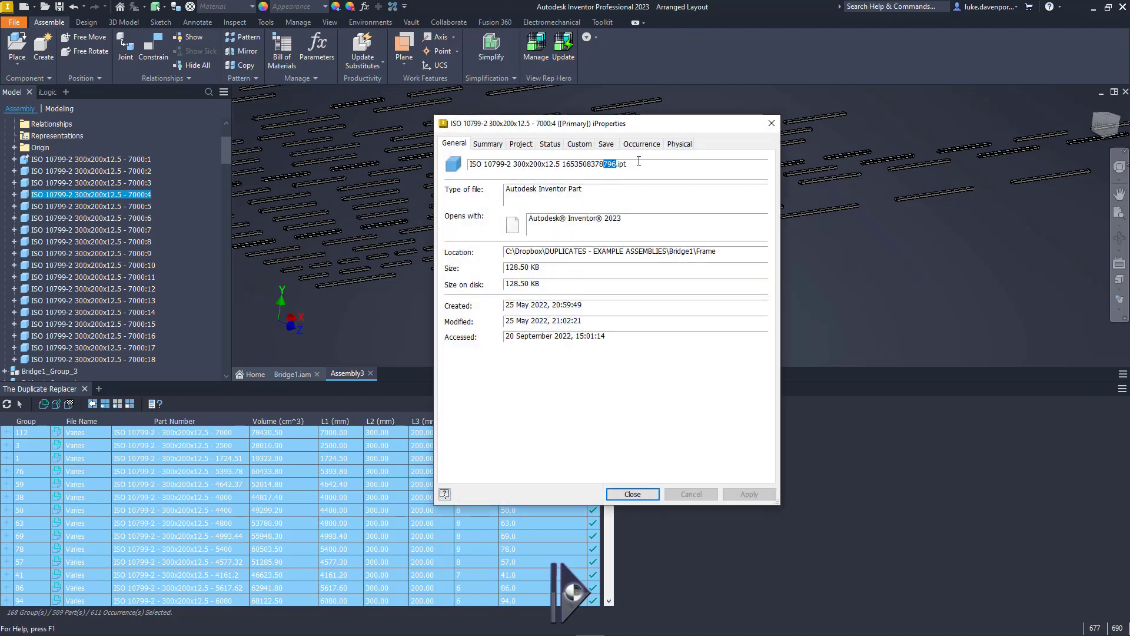
pyautogui.click(770, 123)
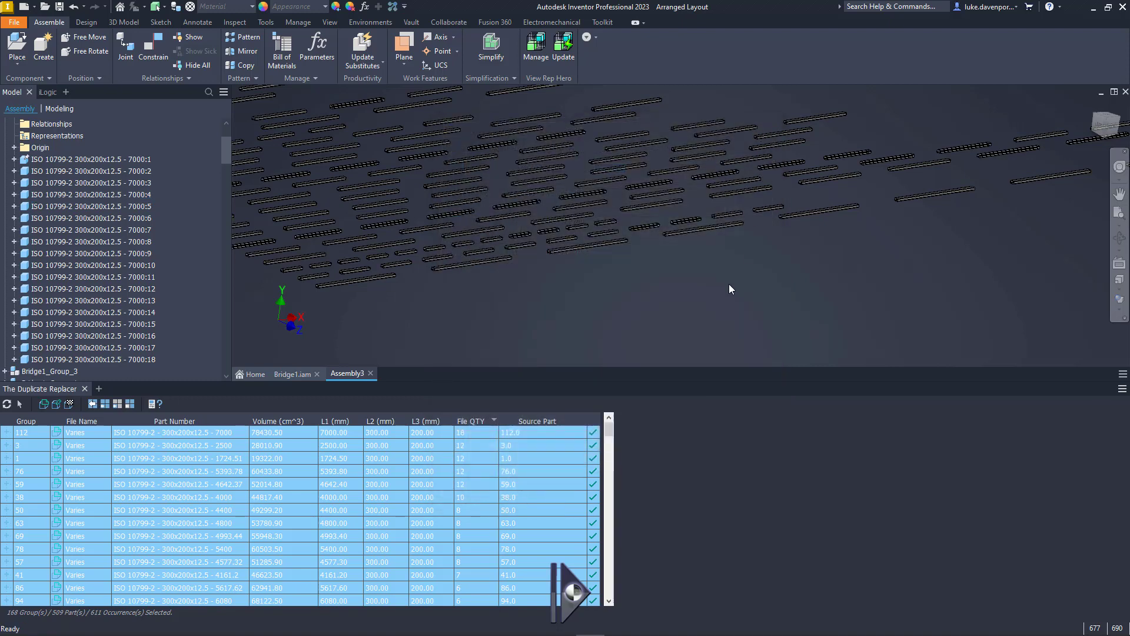
# - Close the arranged layout without saving and create a new arrangement of all selected groups with the components placed in browser folders
pyautogui.click(370, 373)
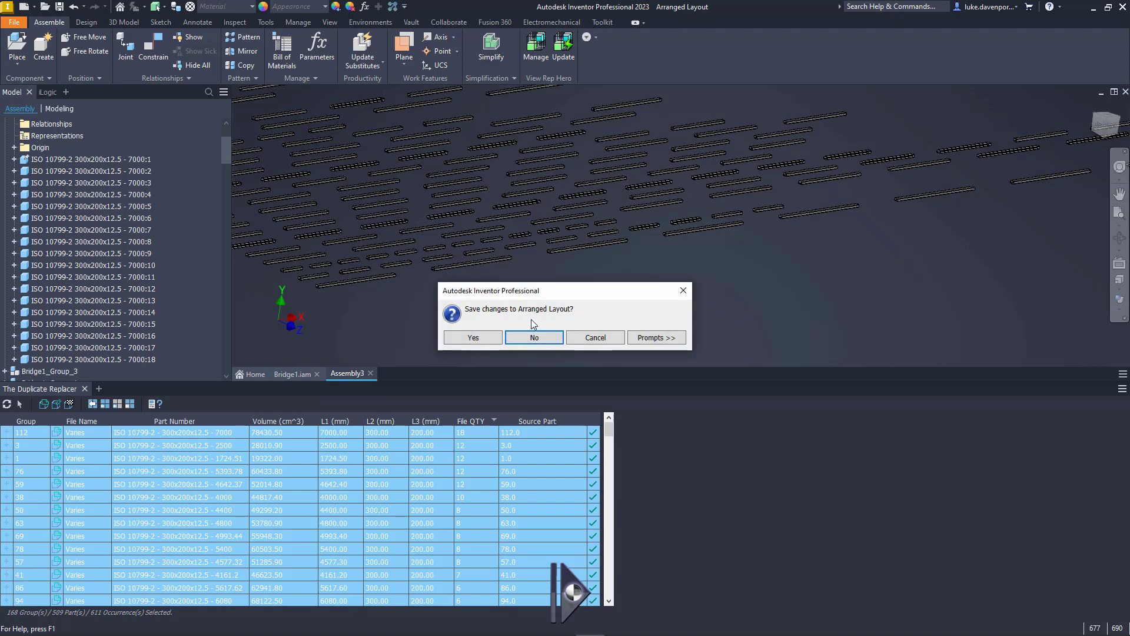
pyautogui.click(536, 338)
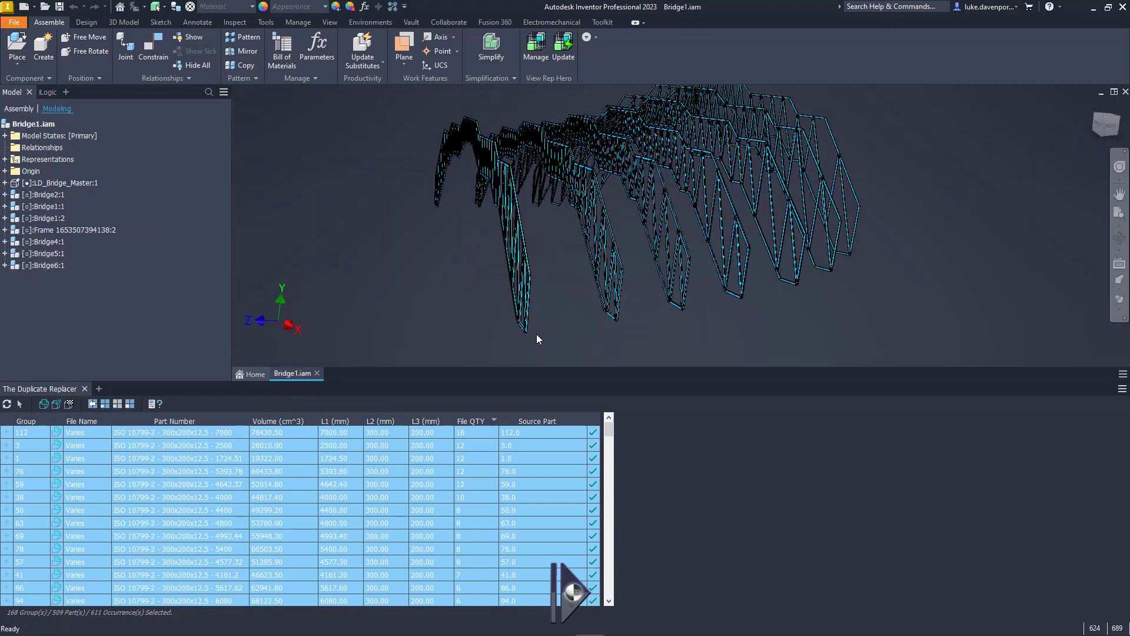
pyautogui.rightClick(421, 447)
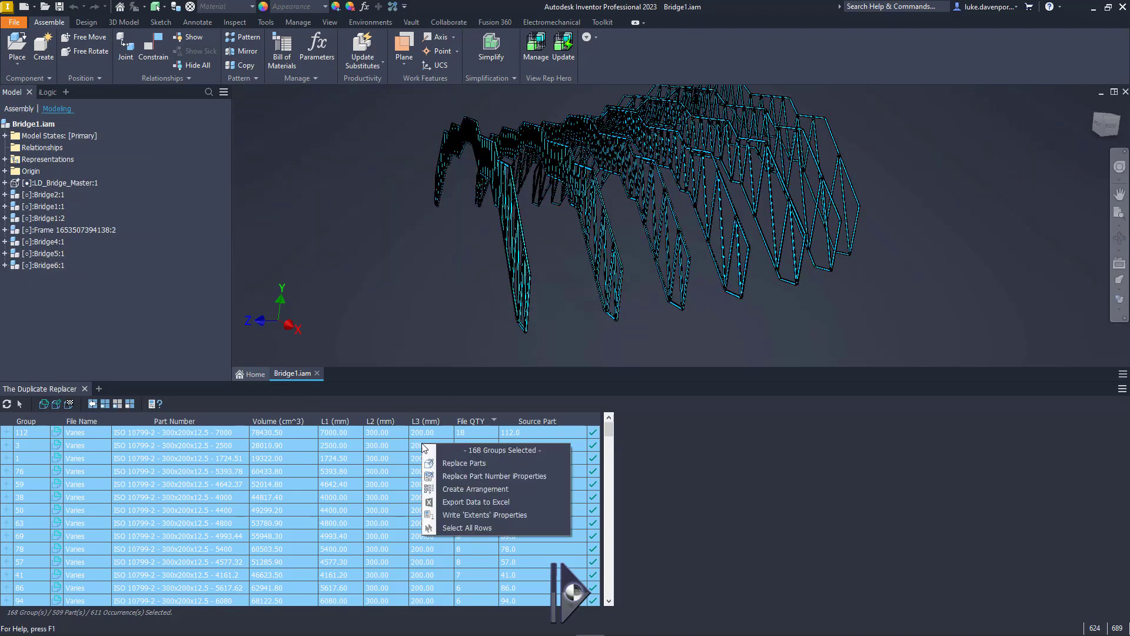
pyautogui.click(463, 490)
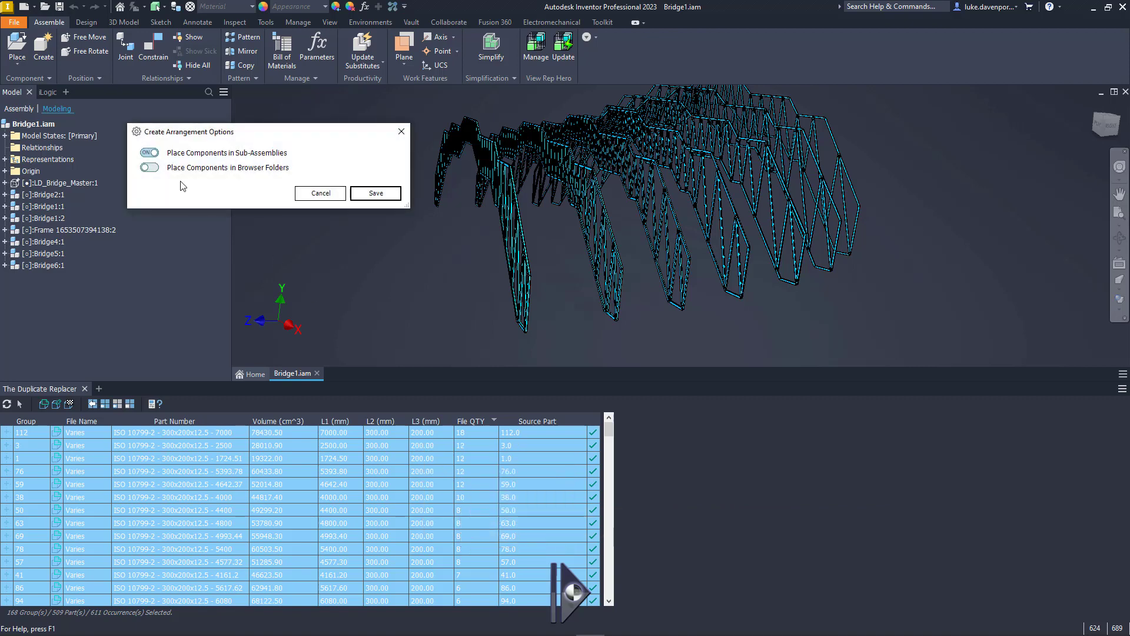
pyautogui.click(150, 167)
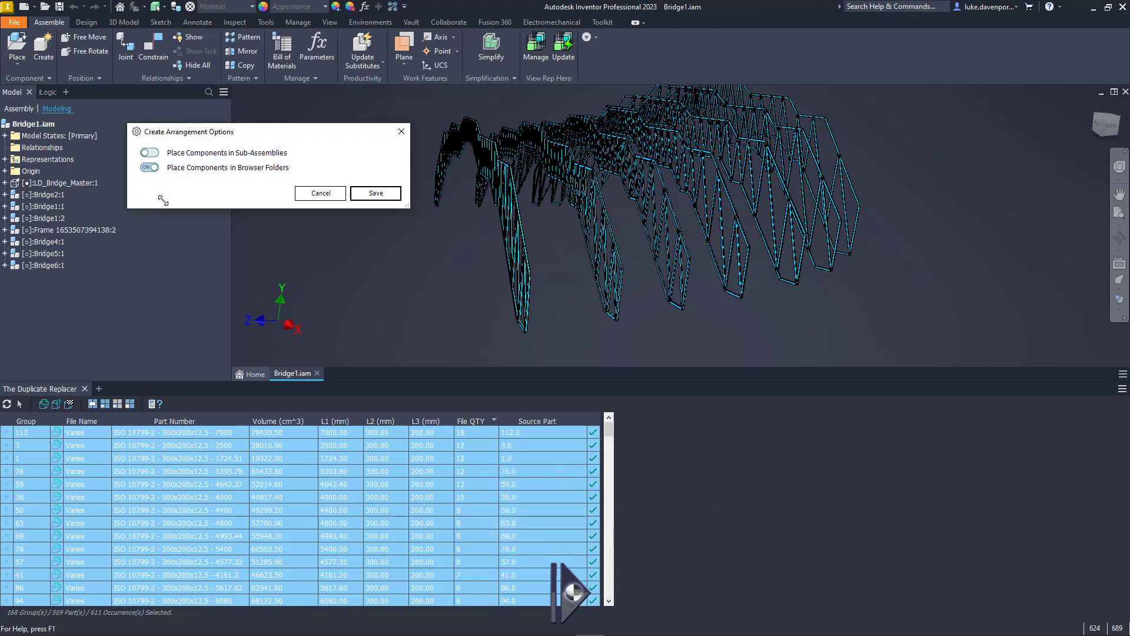
pyautogui.click(372, 193)
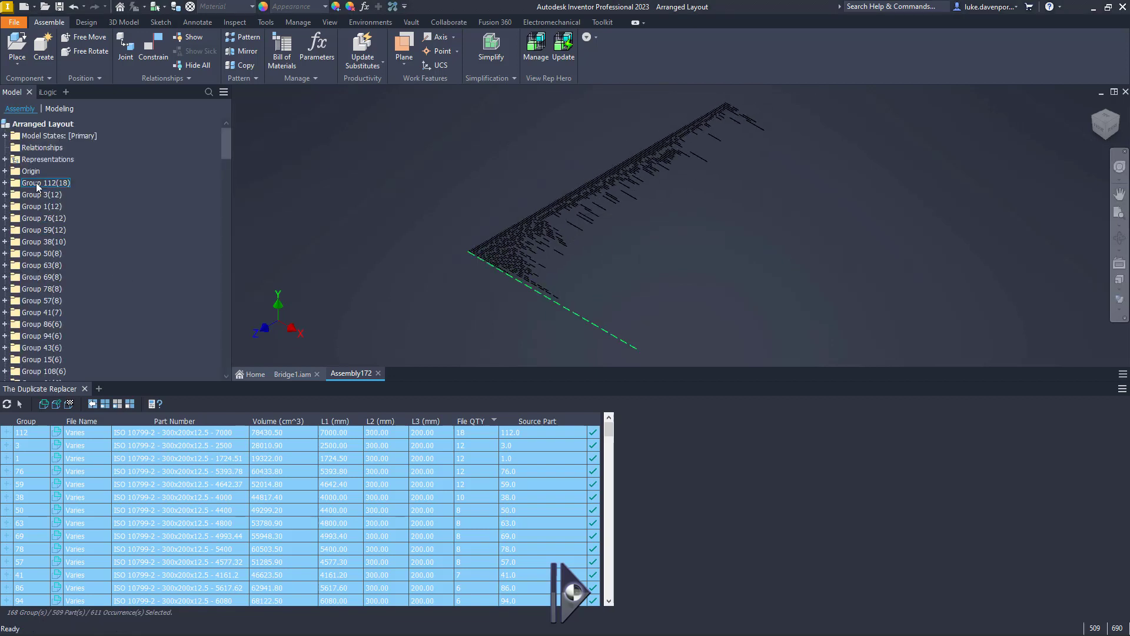
# - Inspect the members inside the Group 112 browser folder, collapse it and close the arranged layout without saving
pyautogui.click(5, 183)
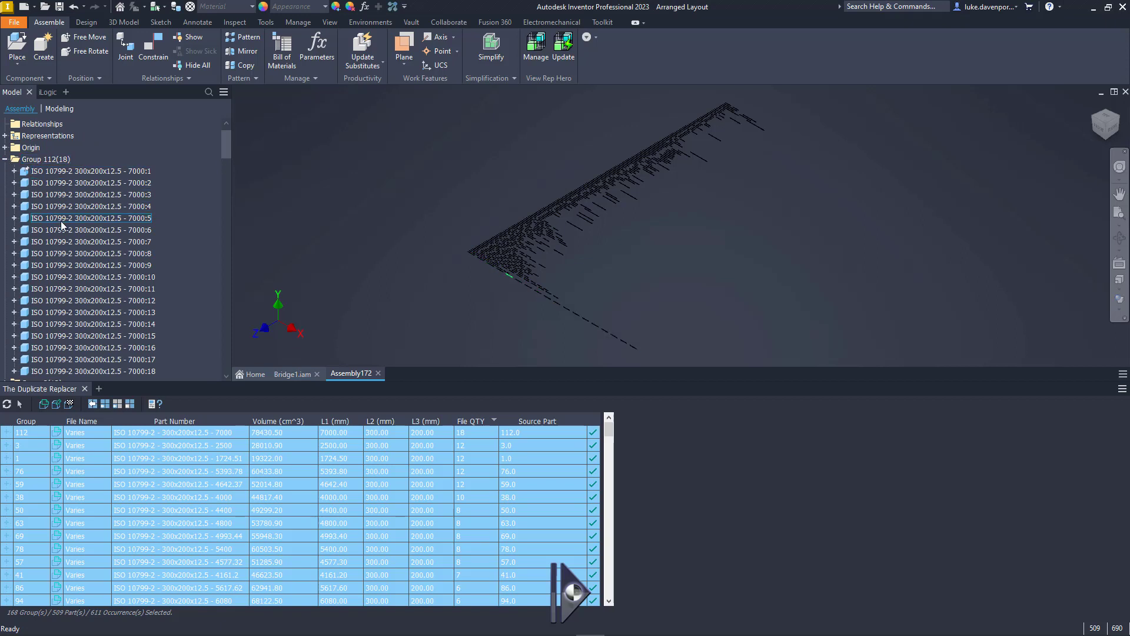
pyautogui.click(5, 160)
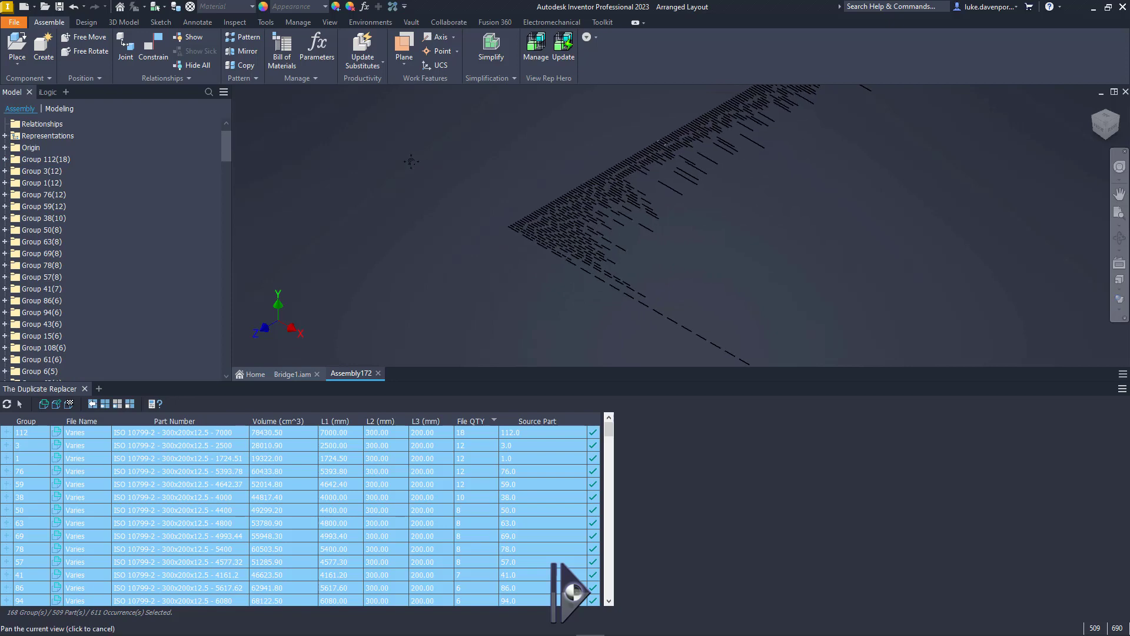
pyautogui.click(378, 373)
pyautogui.click(534, 336)
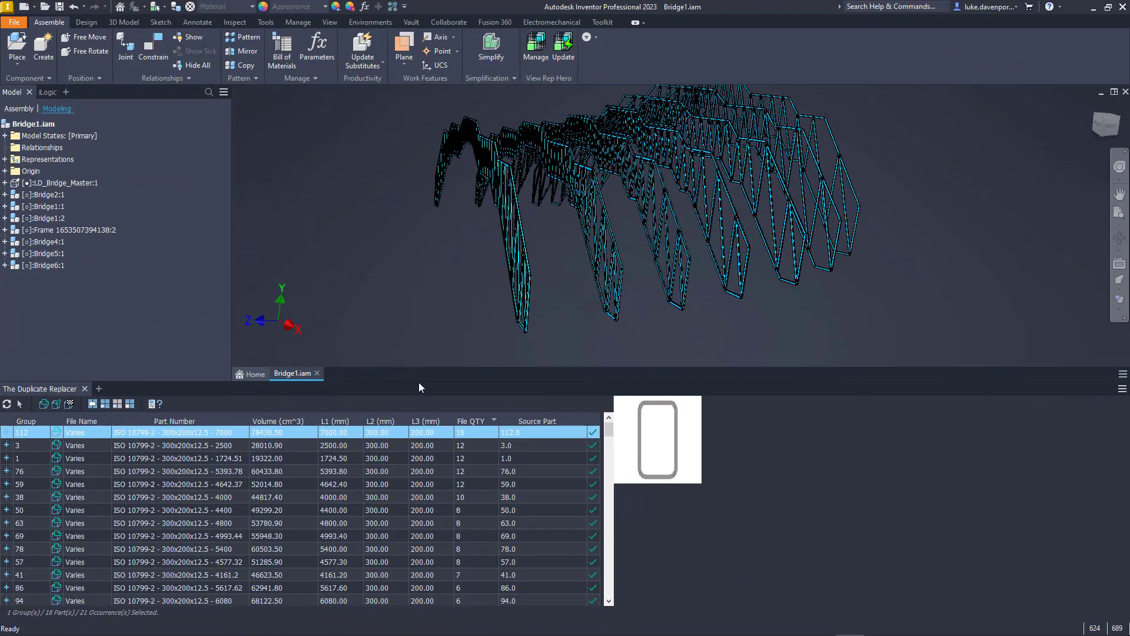
# - Select the duplicate group rows from group 59 through group 69
pyautogui.click(377, 484)
pyautogui.keyDown('shift'); pyautogui.click(382, 509); pyautogui.keyUp('shift')
pyautogui.keyDown('shift'); pyautogui.click(389, 535); pyautogui.keyUp('shift')
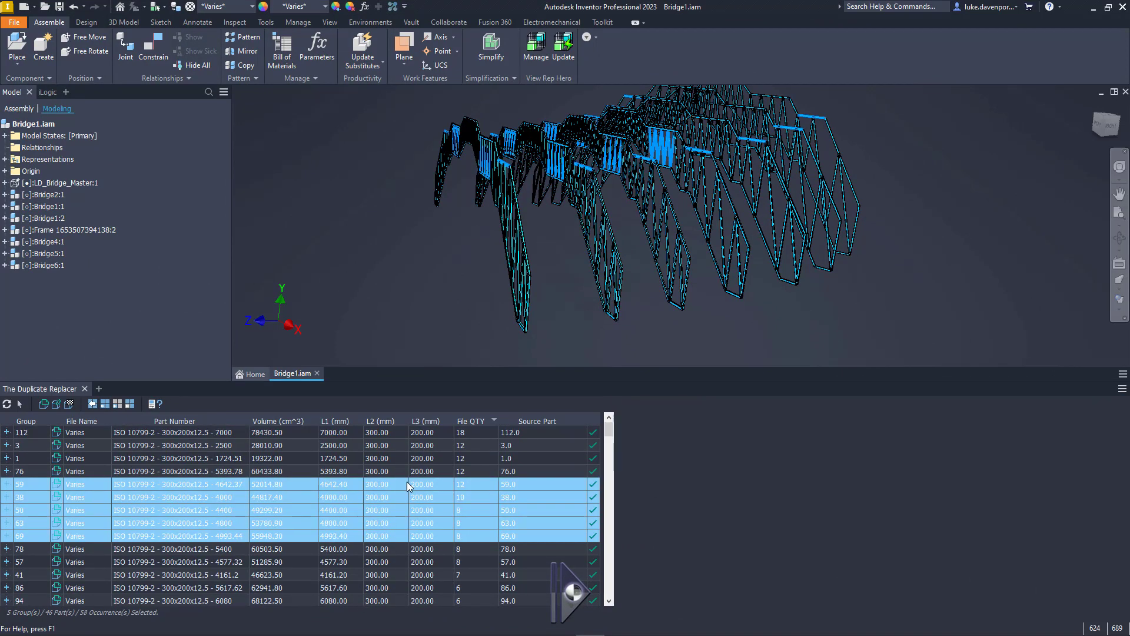
# - Select all duplicate group rows, export their data to Excel and maximize the exported spreadsheet
pyautogui.rightClick(393, 462)
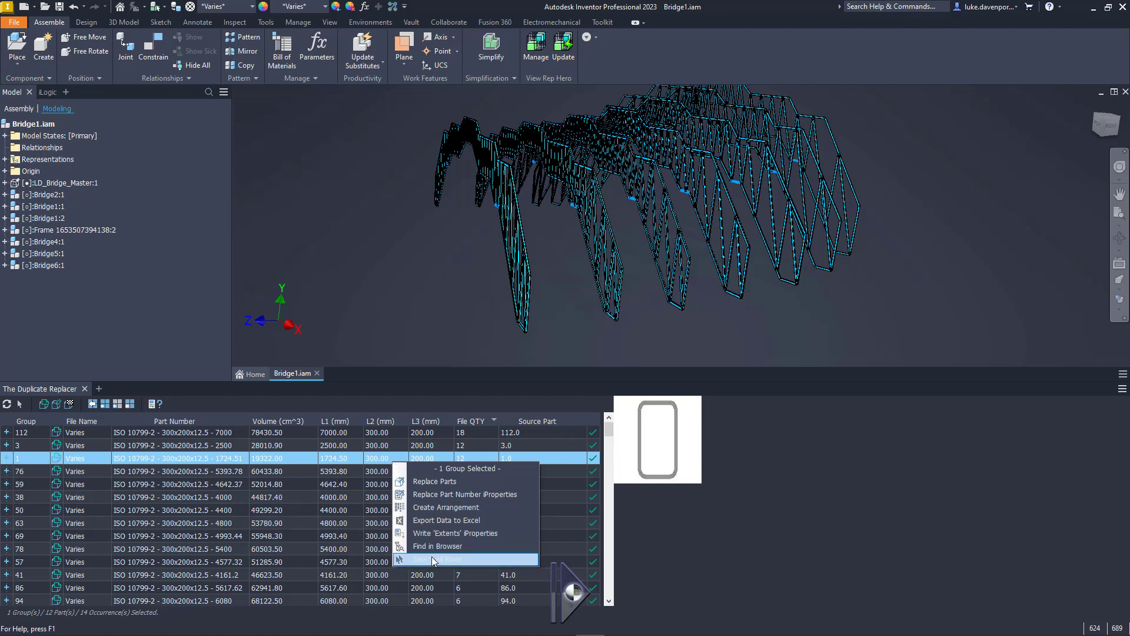
pyautogui.click(433, 559)
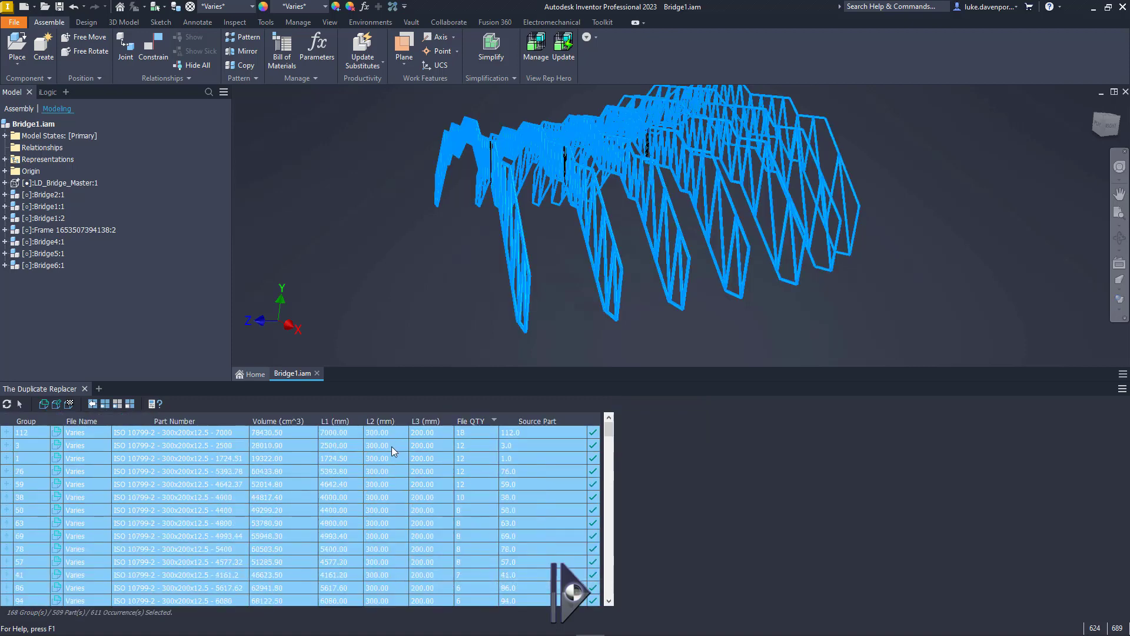
pyautogui.rightClick(392, 448)
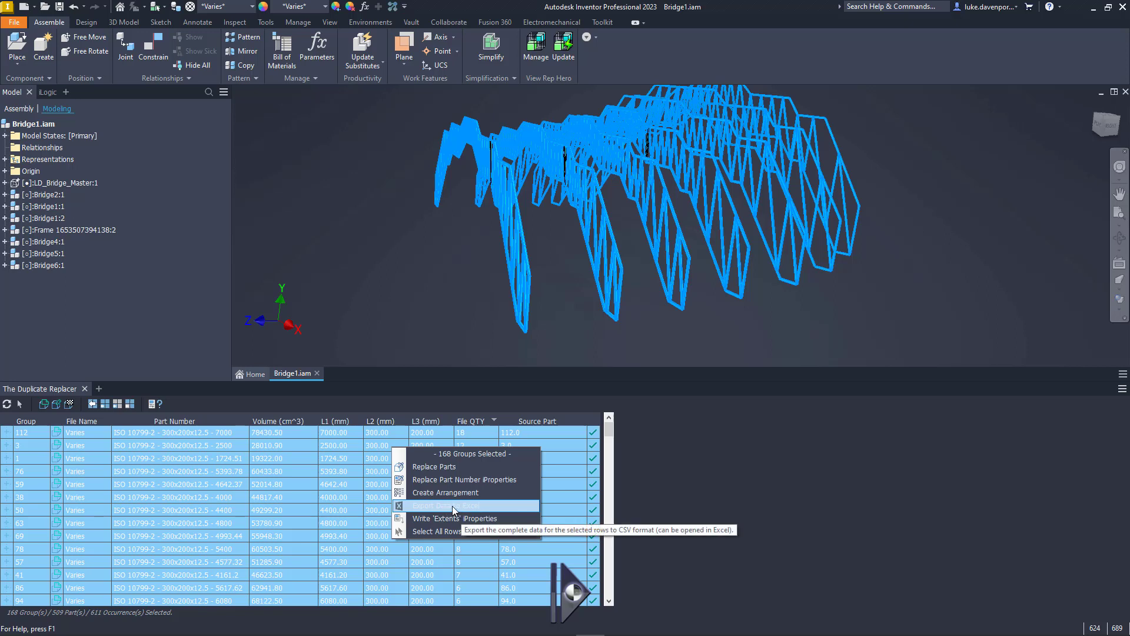
pyautogui.click(454, 506)
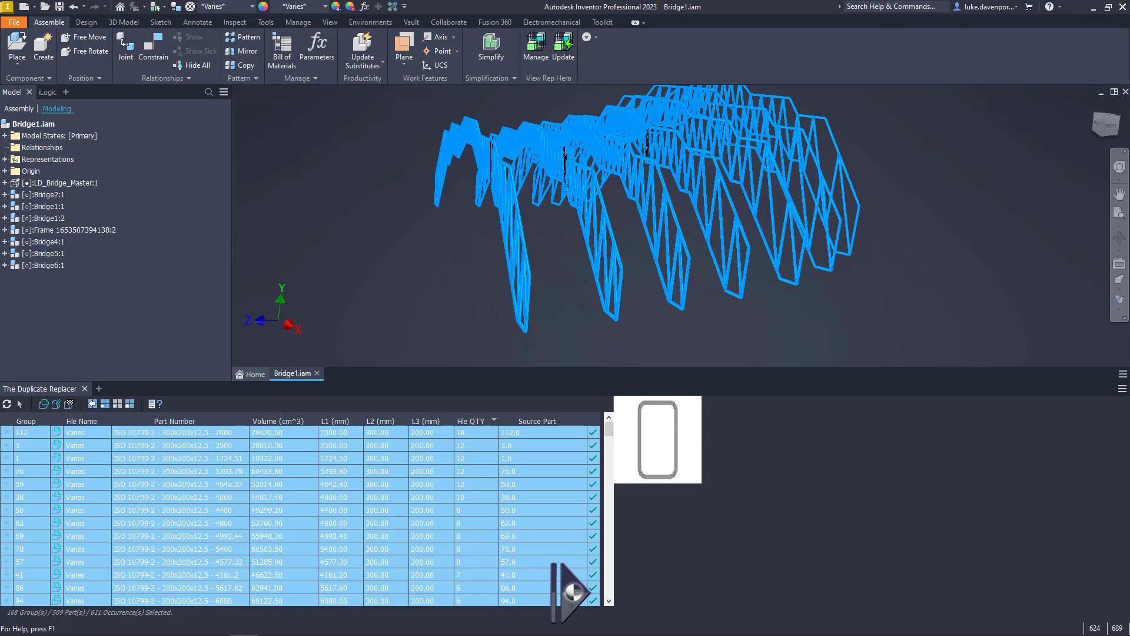
pyautogui.moveTo(1129, 93); pyautogui.dragTo(698, 101)
pyautogui.doubleClick(757, 101)
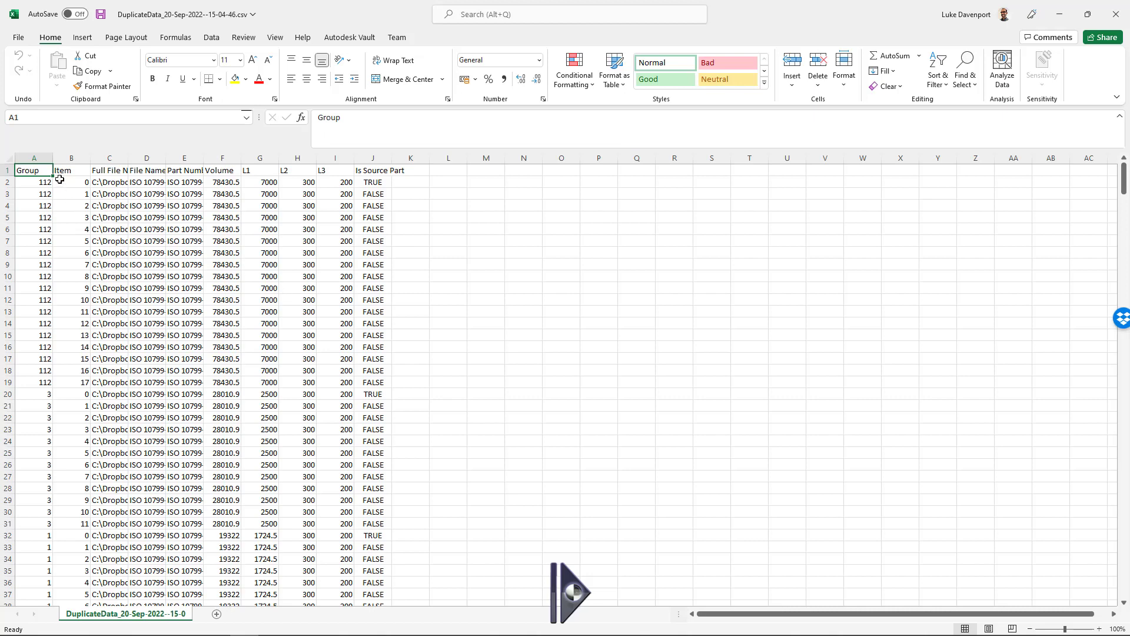
# - Fit columns A to J to their contents and select all the group 112 data rows, A2 to J19
pyautogui.moveTo(34, 158); pyautogui.dragTo(372, 158)
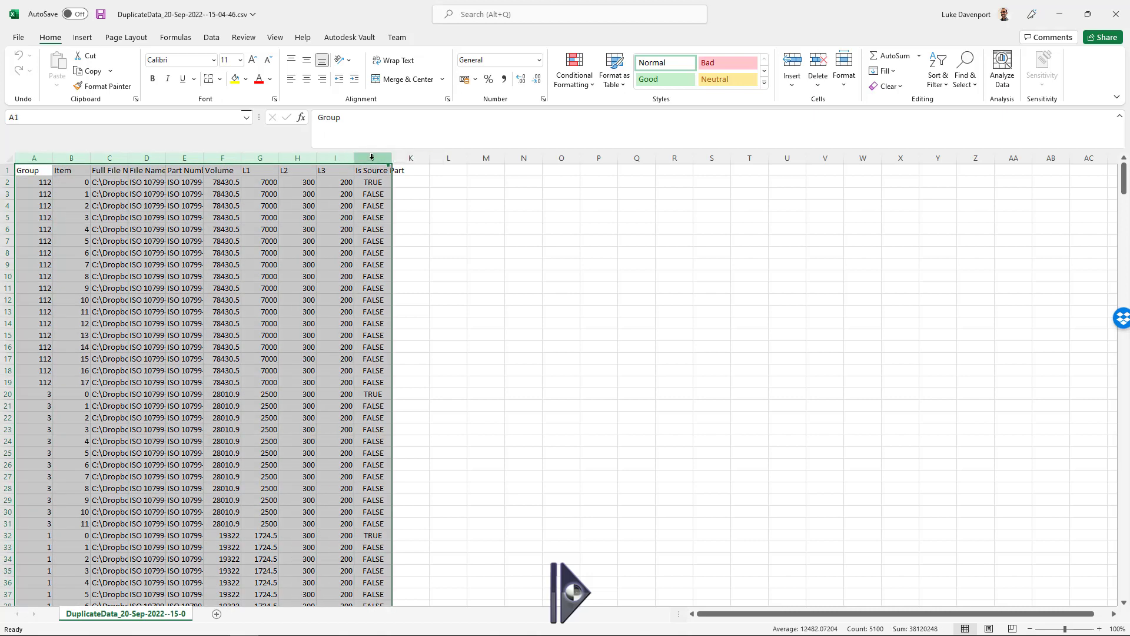
pyautogui.doubleClick(90, 156)
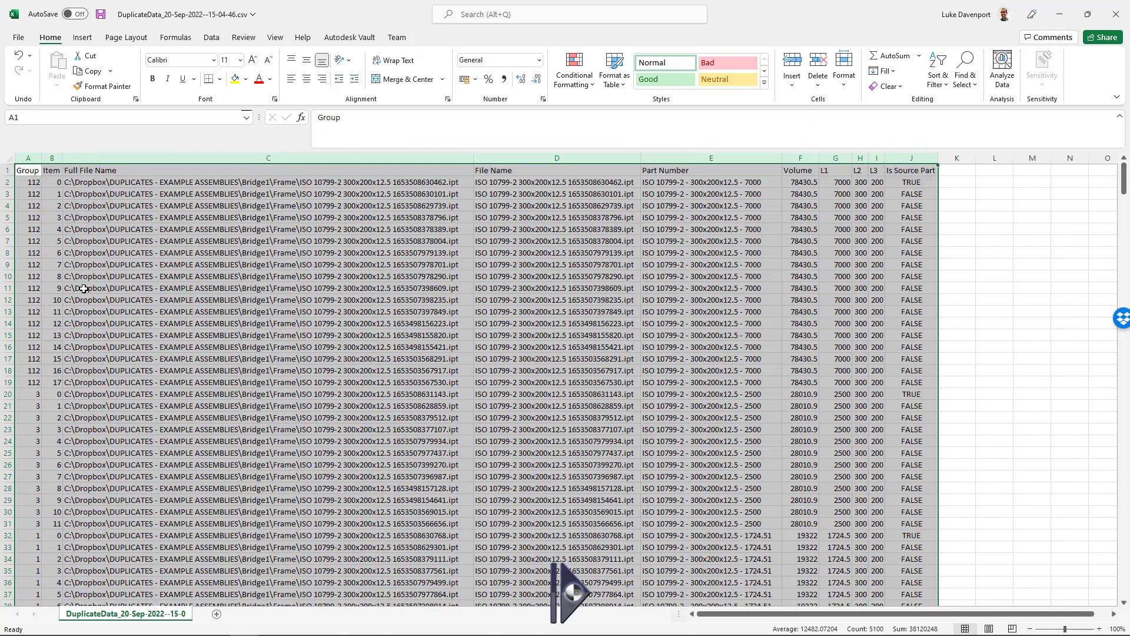
pyautogui.click(47, 207)
pyautogui.moveTo(33, 182); pyautogui.dragTo(911, 383)
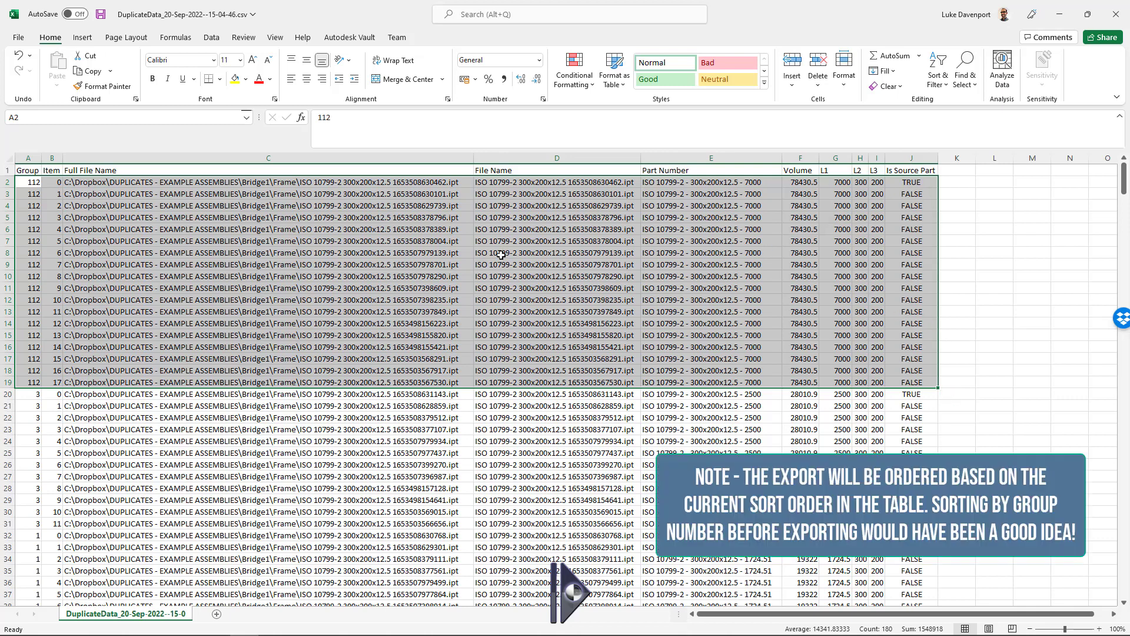
# - Look through the remaining exported group rows and close the CSV file without saving
pyautogui.scroll(-10, 451, 306)
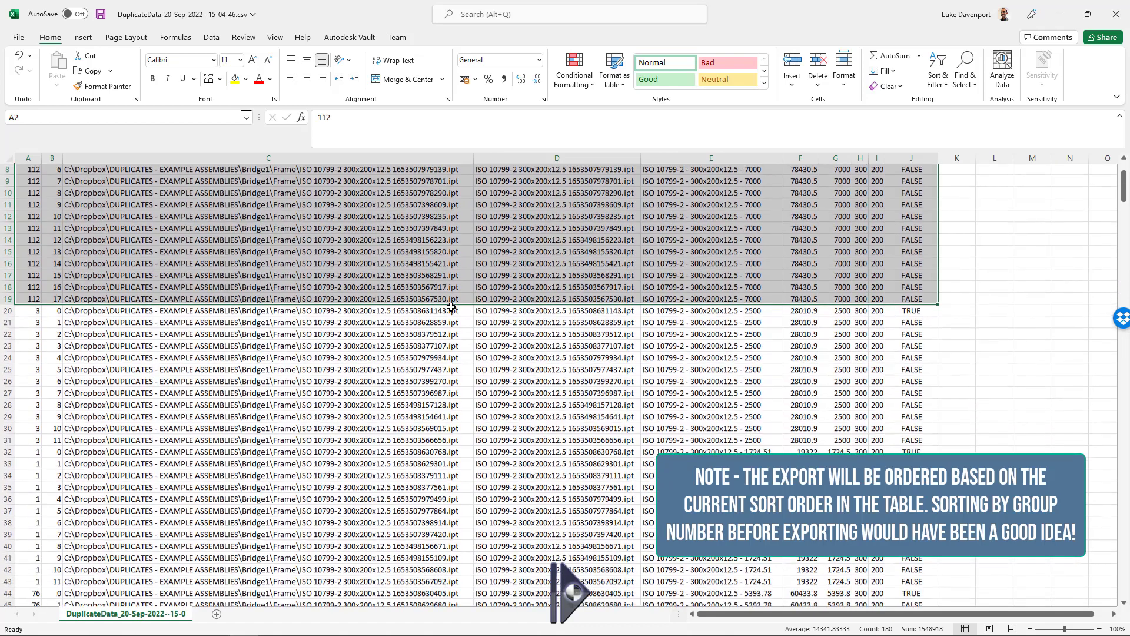
pyautogui.scroll(-15, 451, 306)
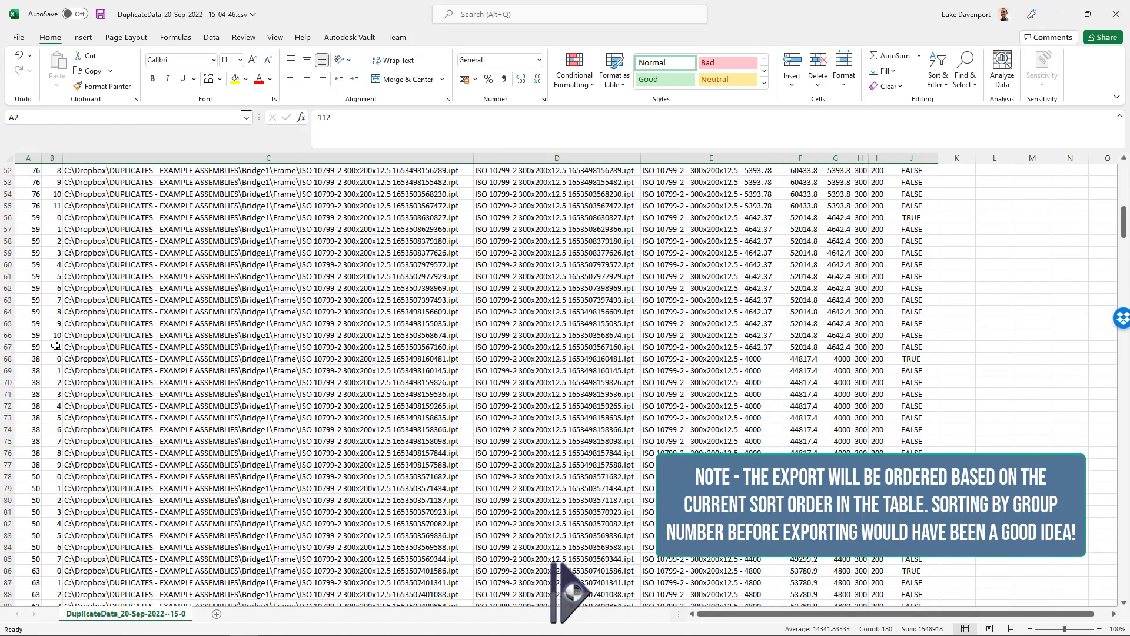
pyautogui.scroll(-20, 44, 348)
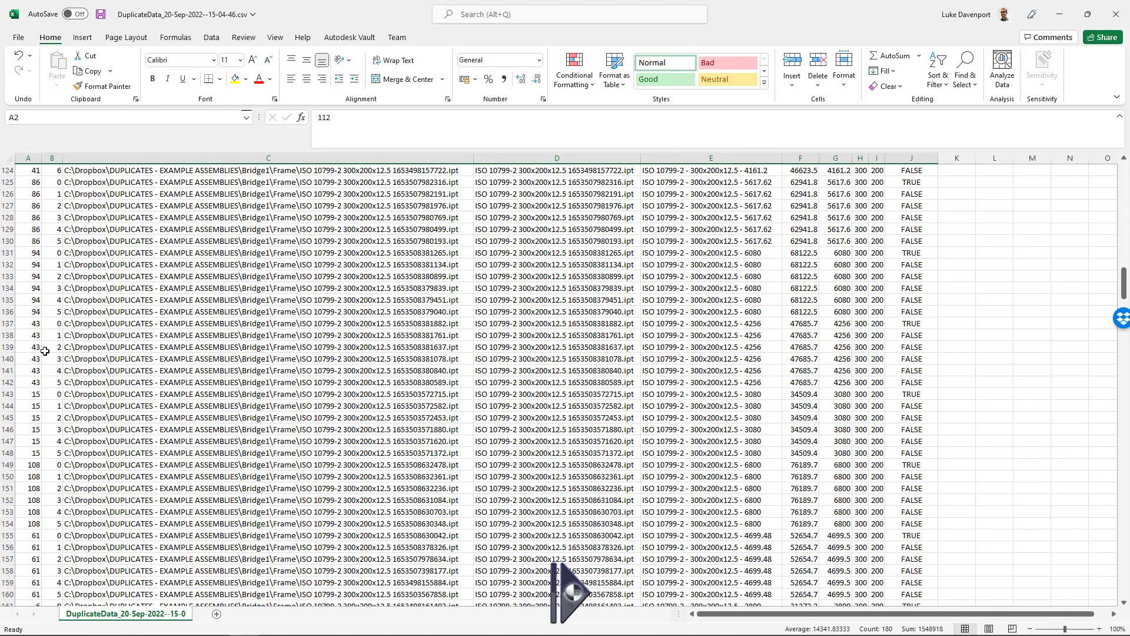
pyautogui.scroll(11, 49, 349)
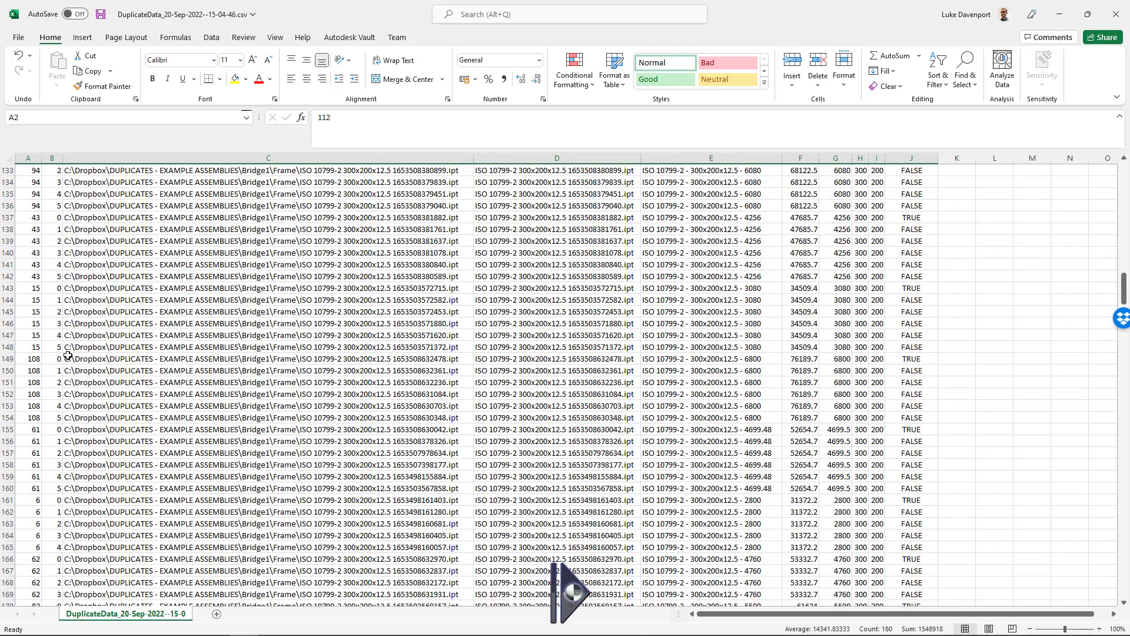
pyautogui.click(1117, 17)
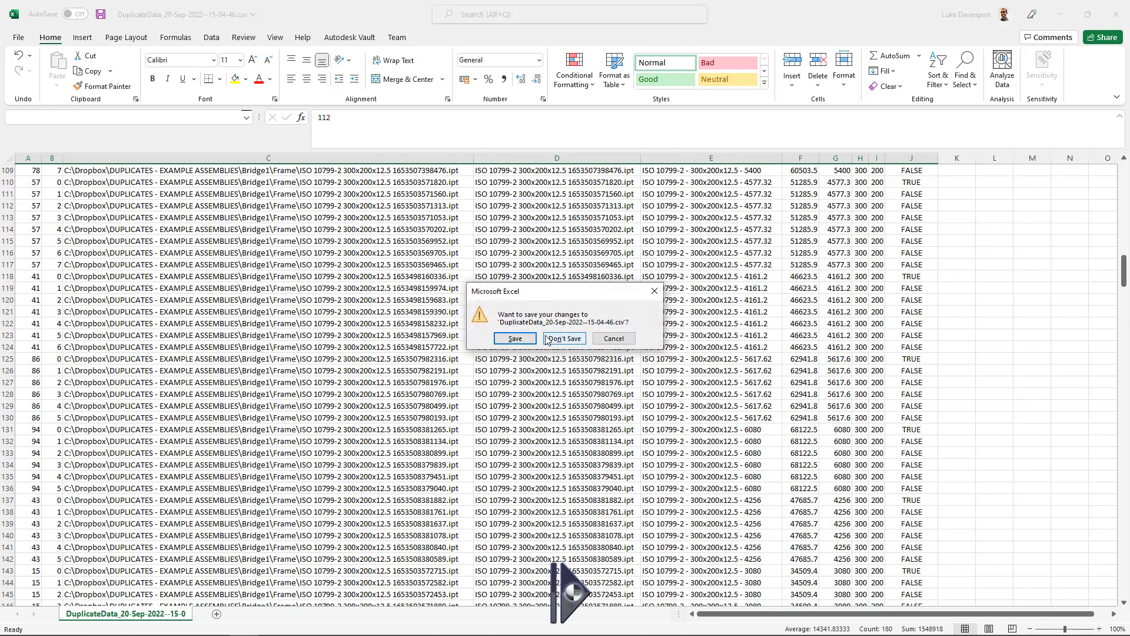
pyautogui.click(553, 338)
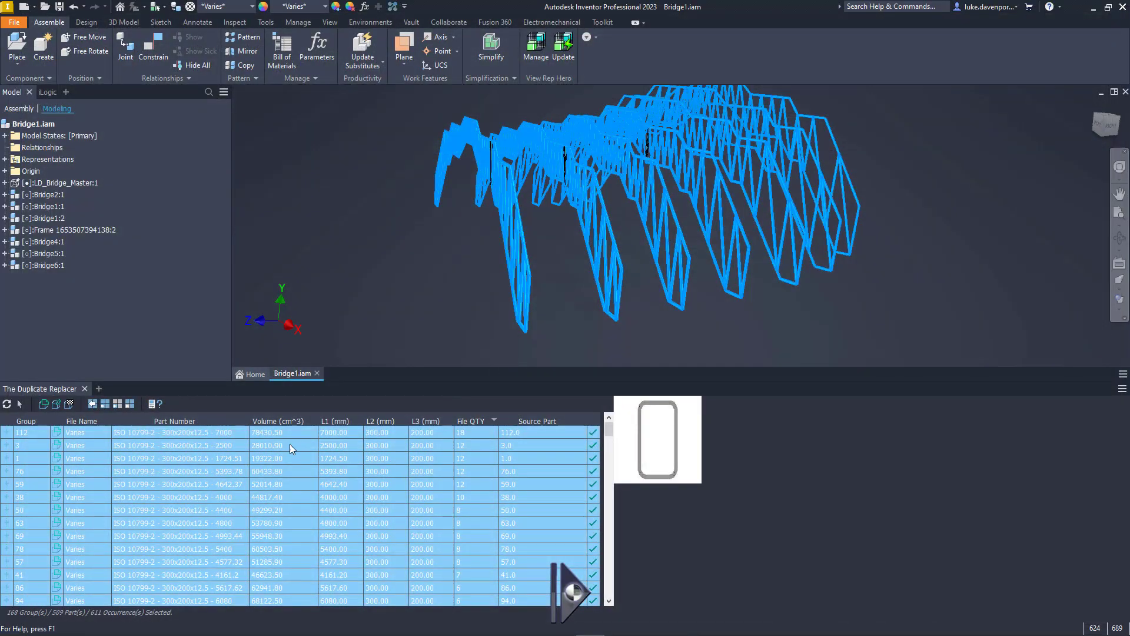
# - Add the Appearance and Material iProperties to the Duplicate Replacer's comparison so the parts are regrouped by them
pyautogui.click(153, 404)
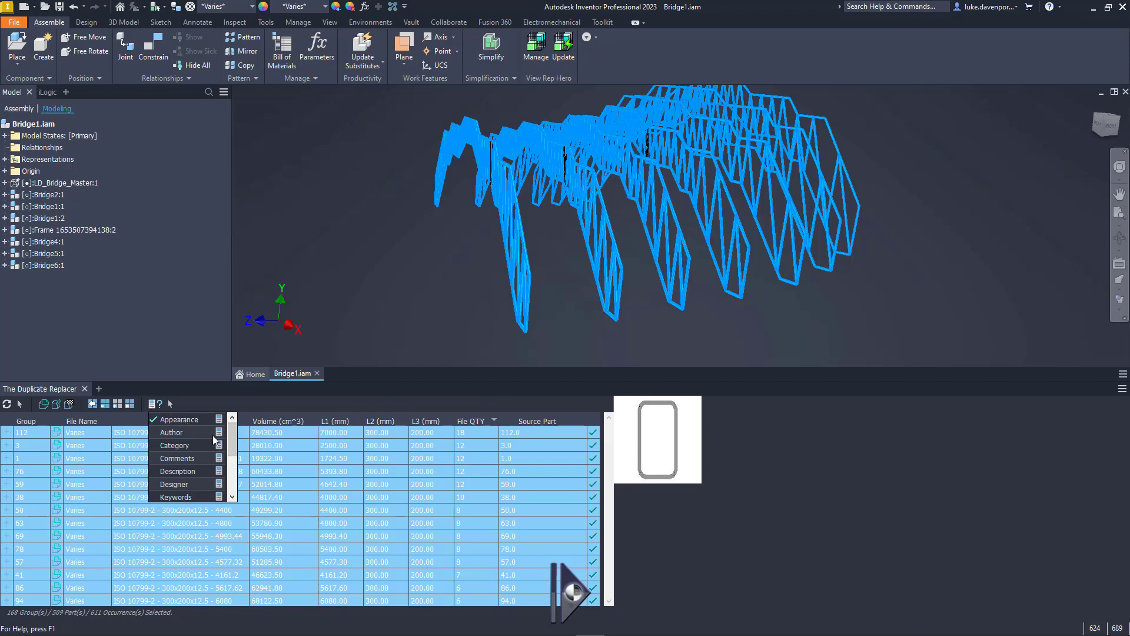
pyautogui.scroll(-2, 201, 453)
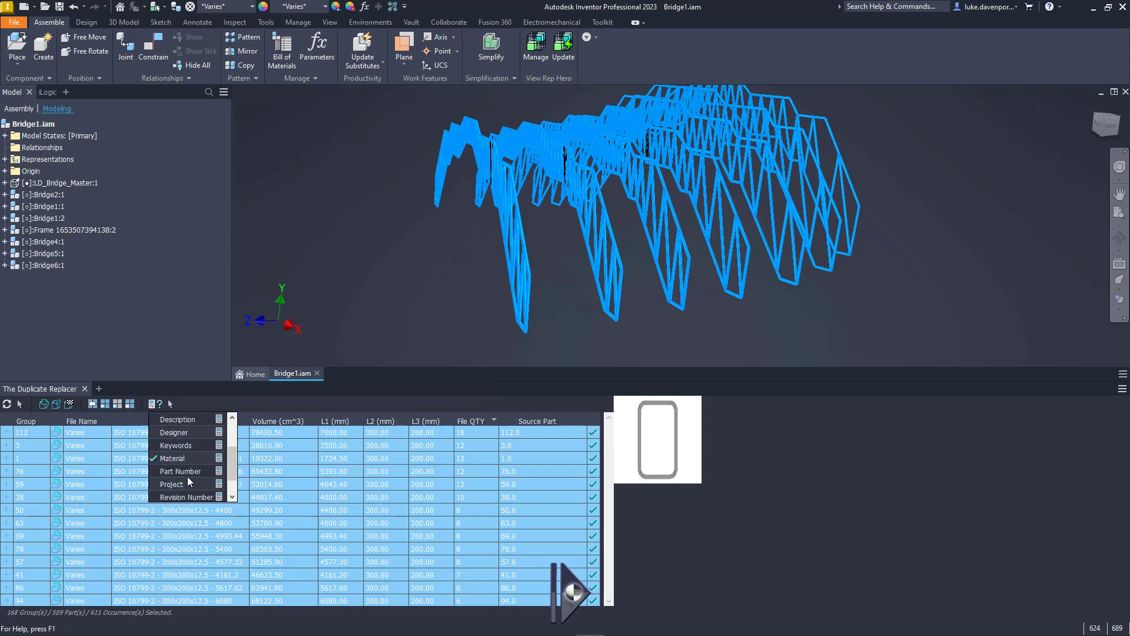
pyautogui.click(307, 405)
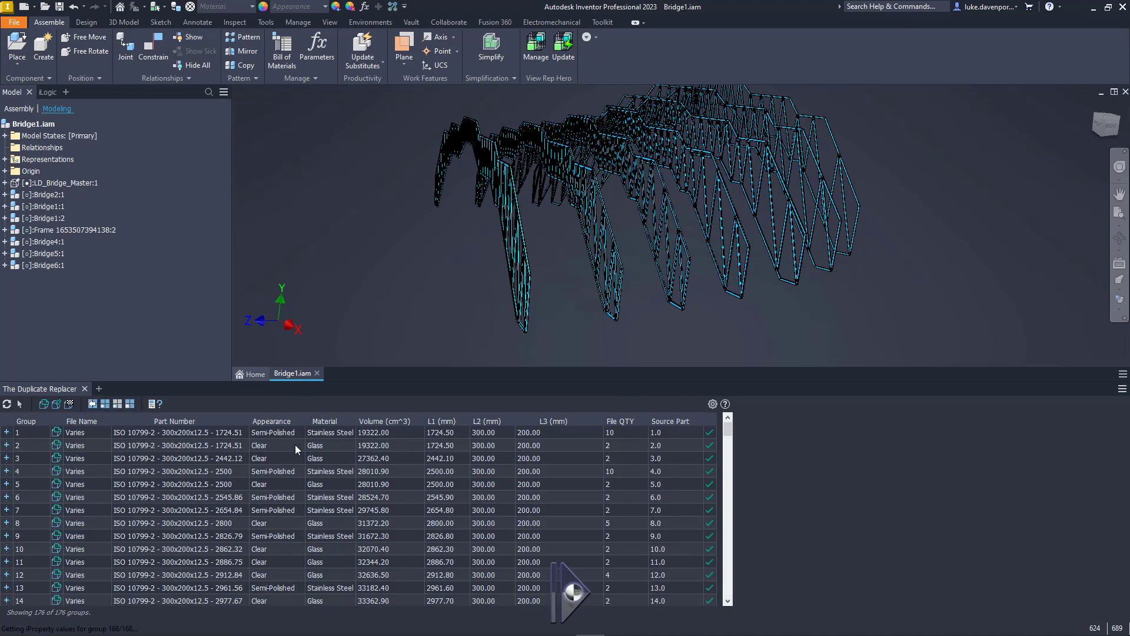
# - Select all rows of the regrouped duplicate list and export their data to Excel
pyautogui.click(259, 471)
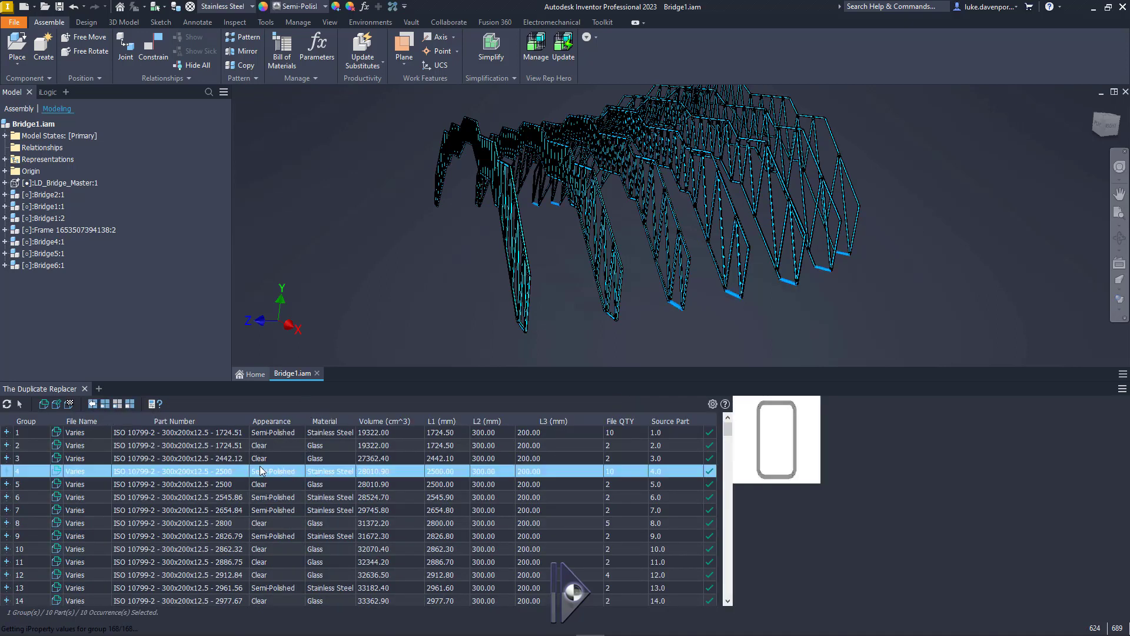
pyautogui.rightClick(263, 473)
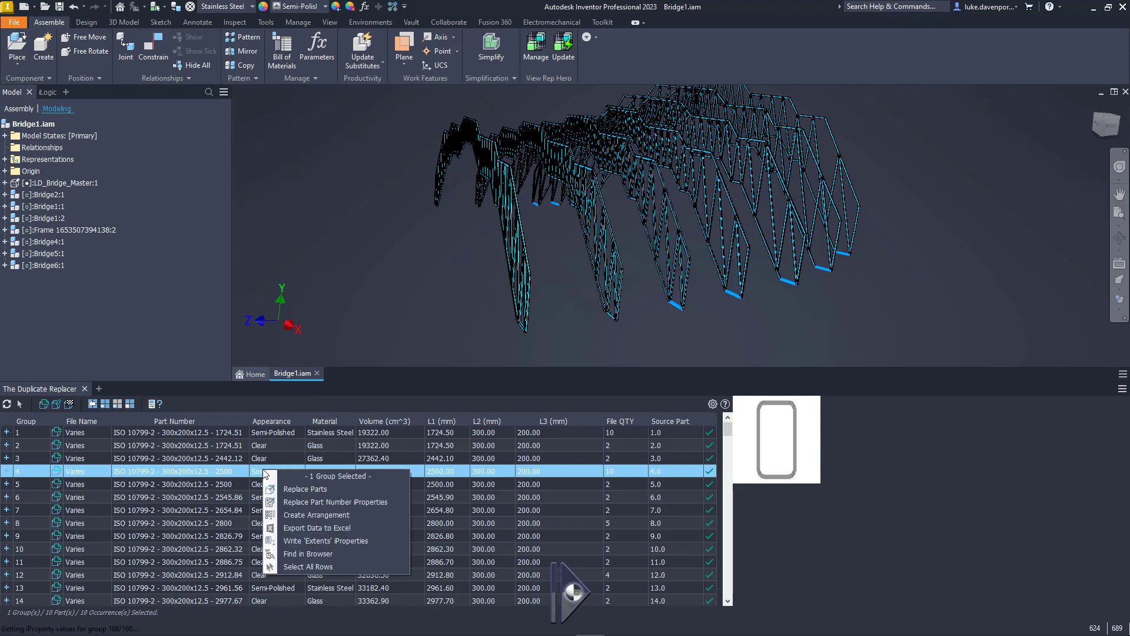
pyautogui.click(310, 571)
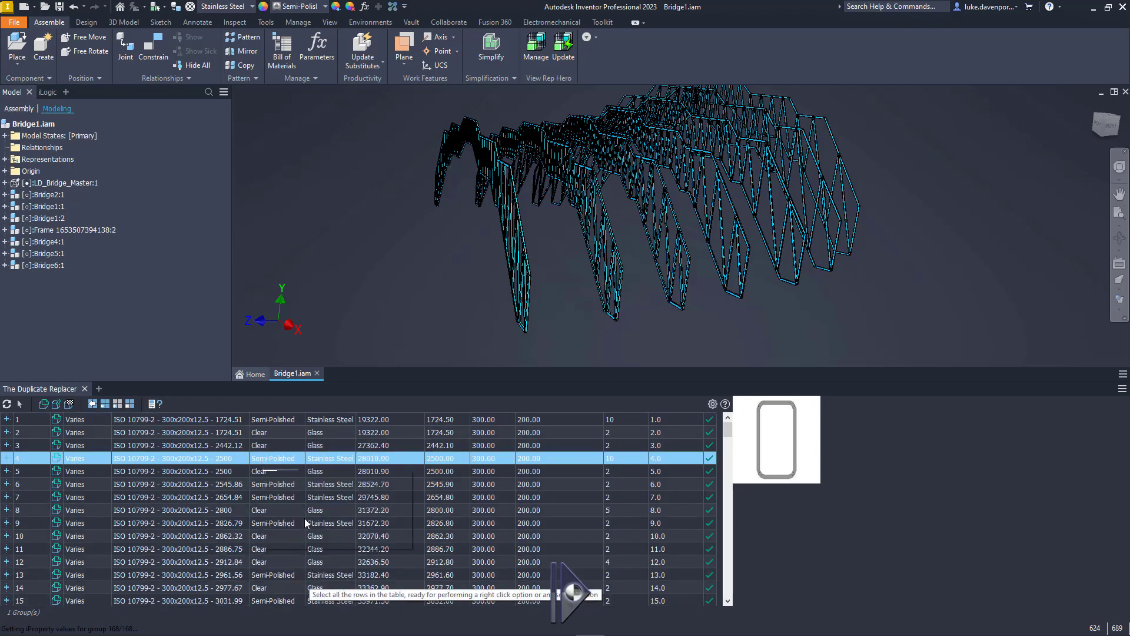
pyautogui.click(315, 493)
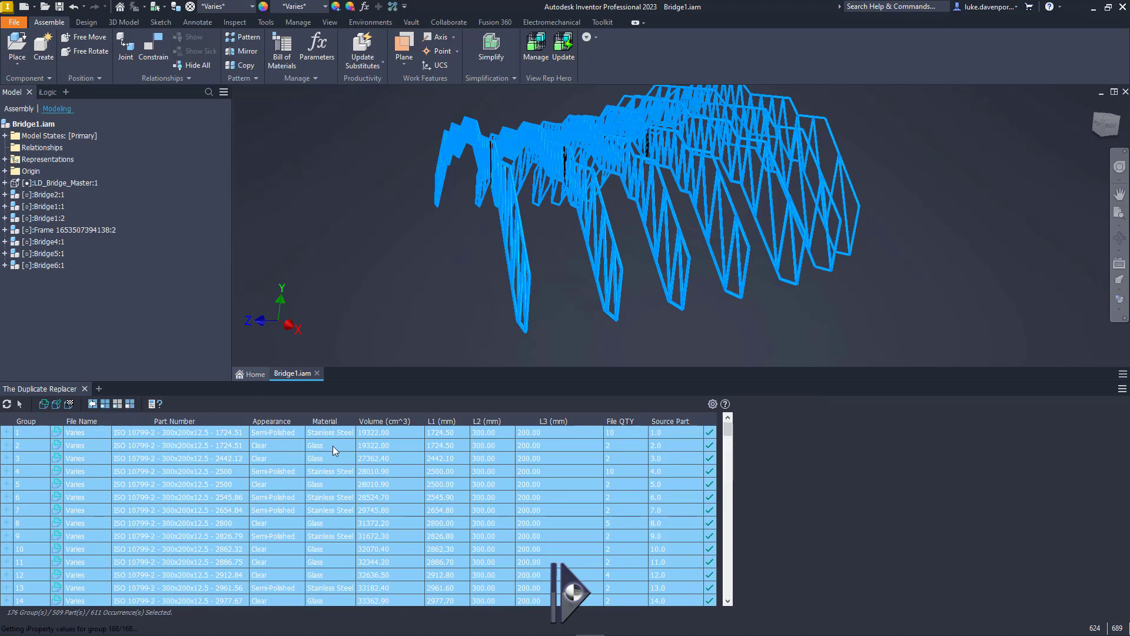
pyautogui.rightClick(333, 446)
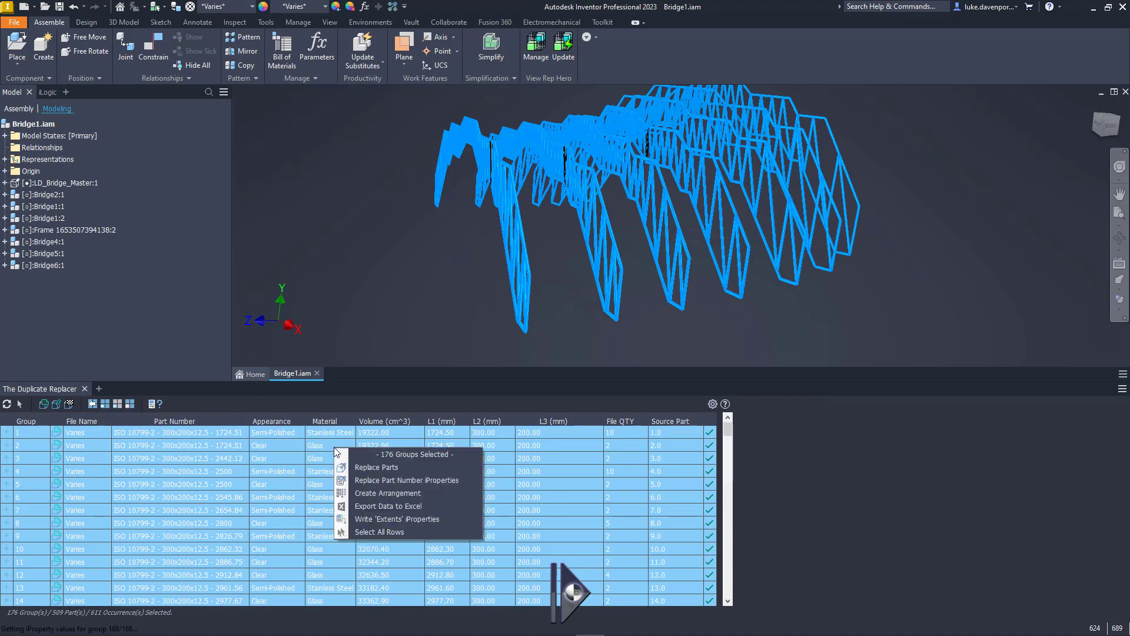
pyautogui.click(367, 509)
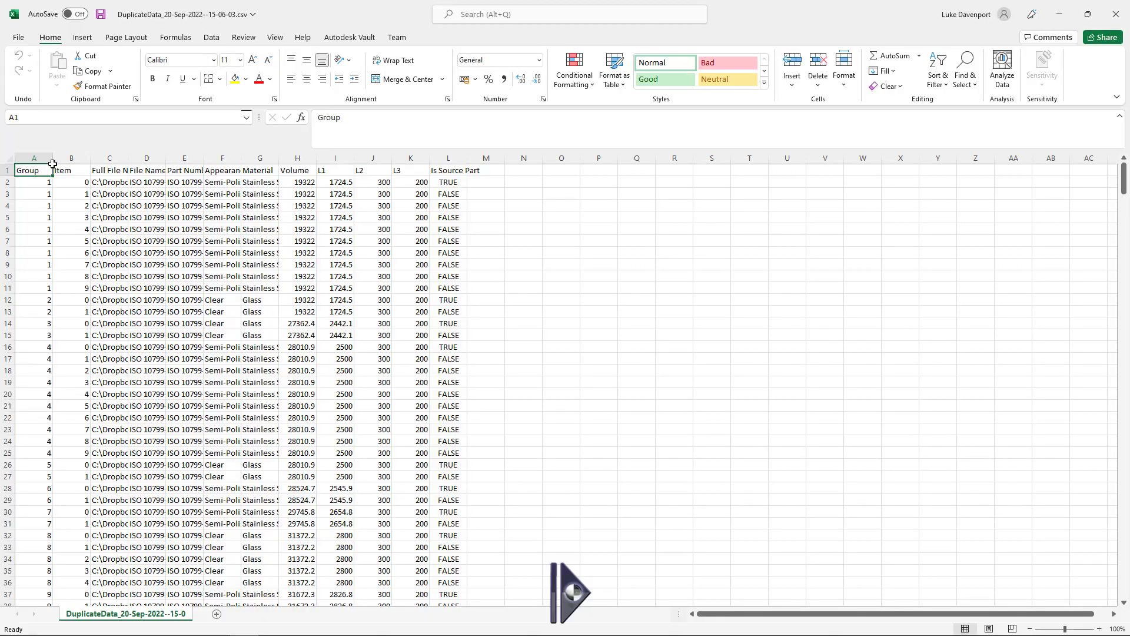
# - Fit columns A to L to their contents and examine the exported Appearance and Material values
pyautogui.moveTo(52, 163); pyautogui.dragTo(462, 158)
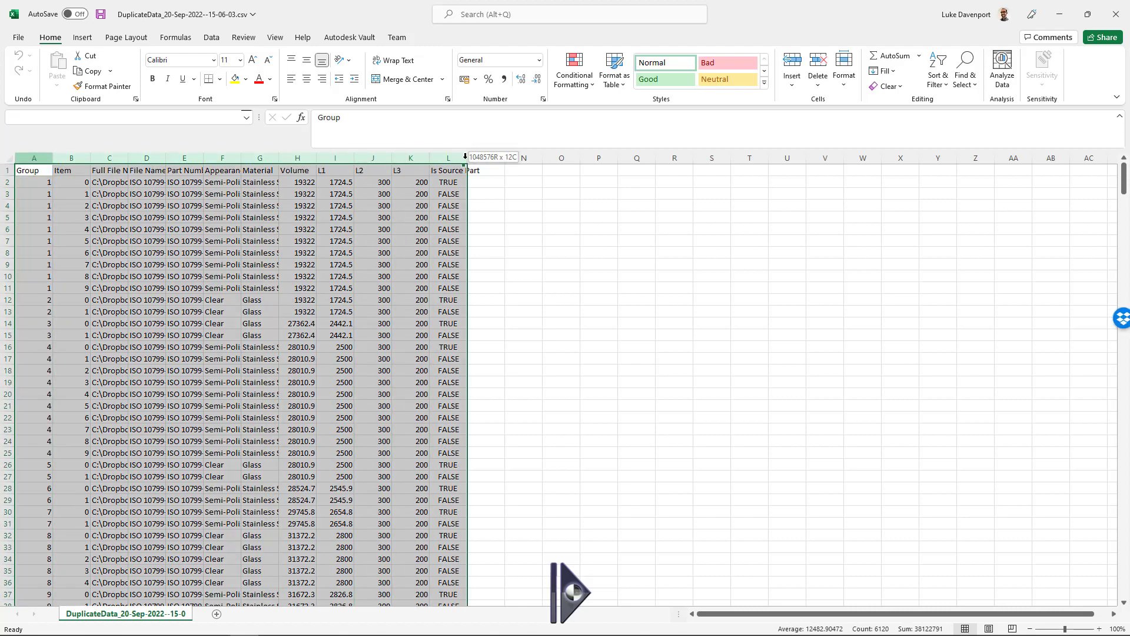
pyautogui.doubleClick(428, 158)
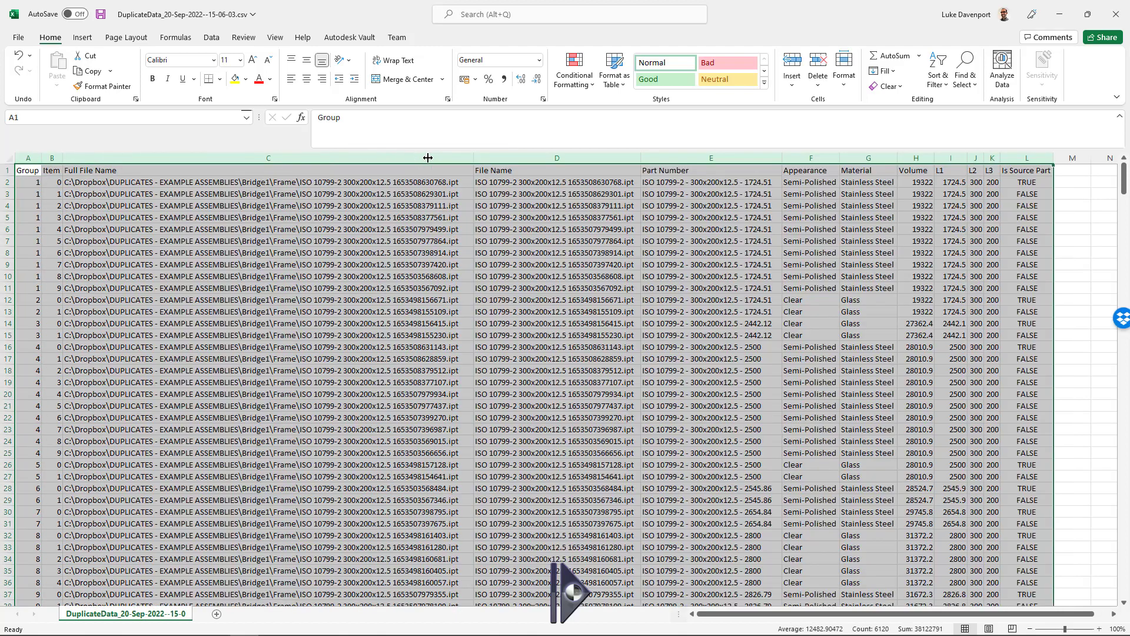
pyautogui.click(725, 275)
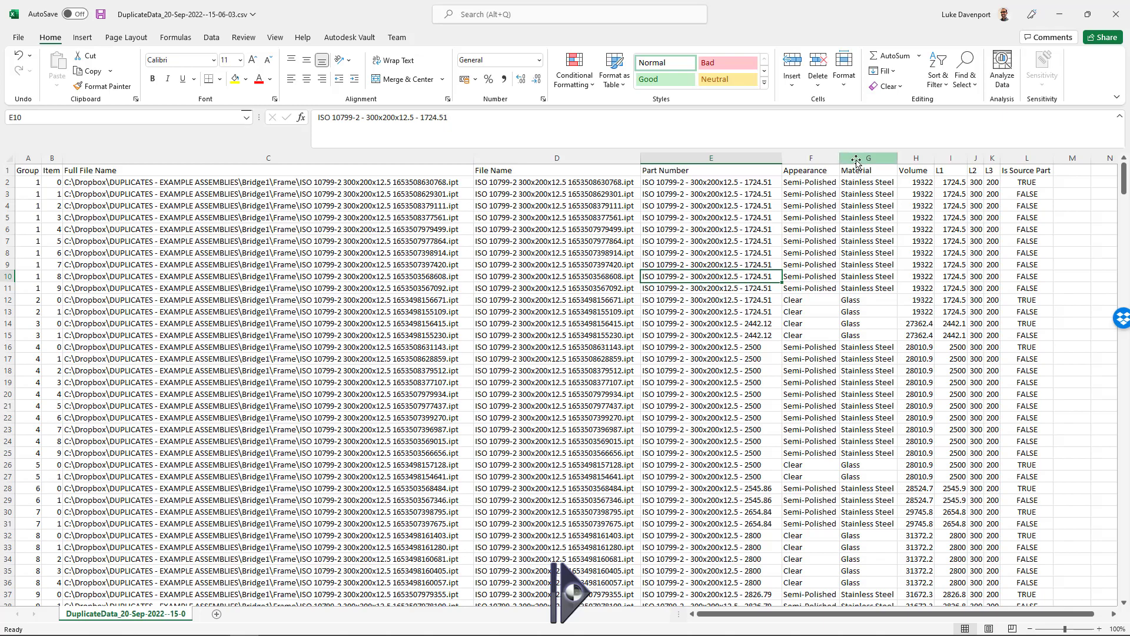
pyautogui.click(808, 312)
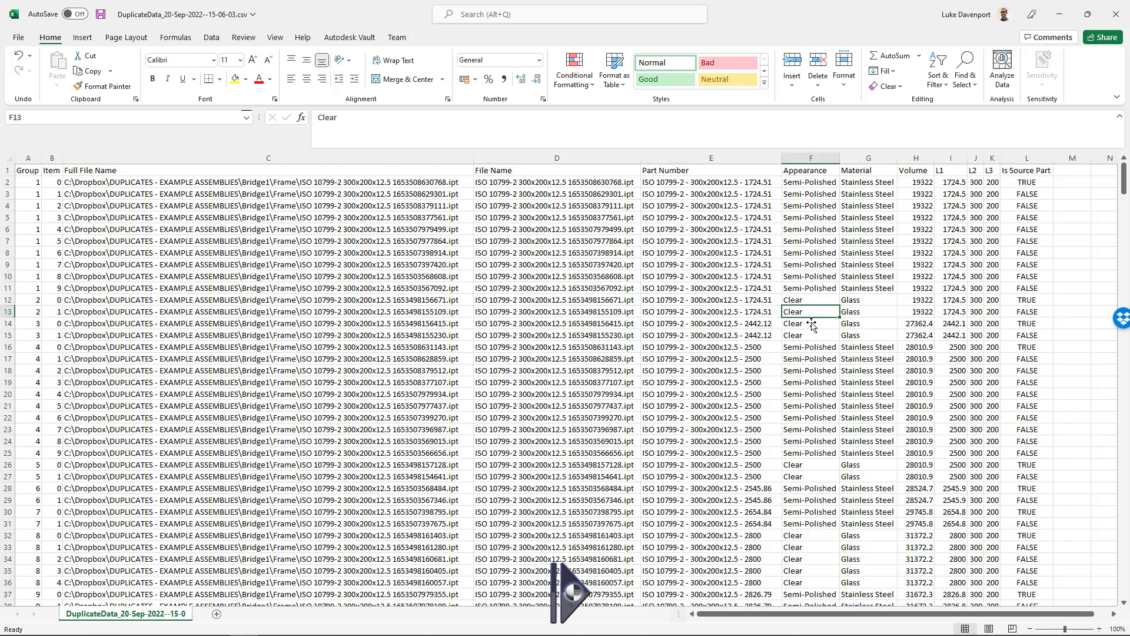